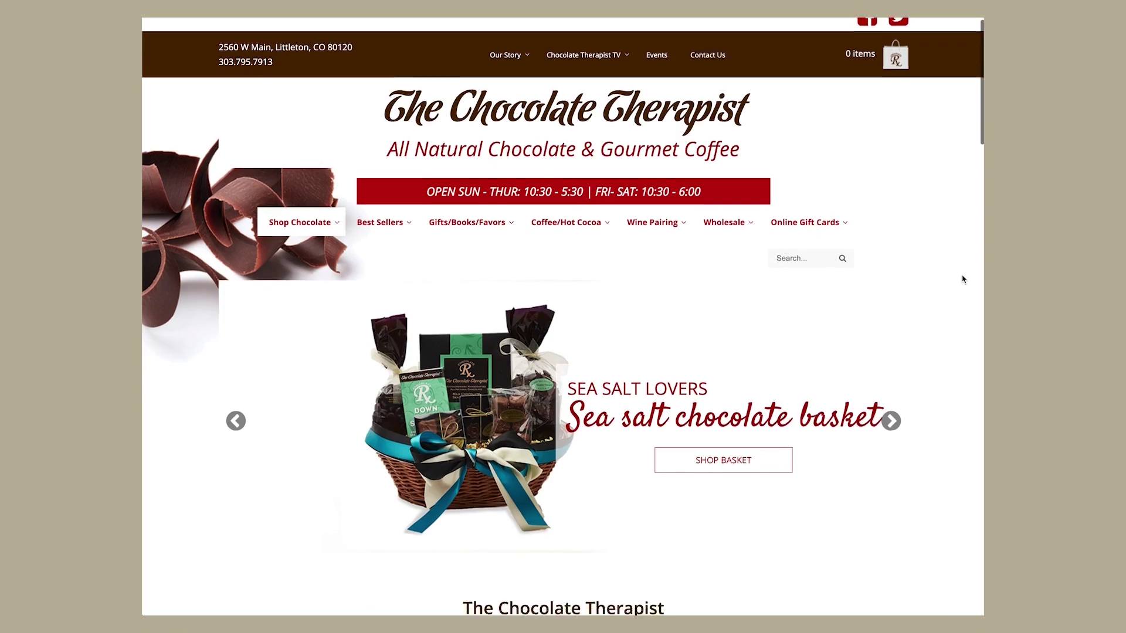
# - Zoom in and drag the Piccino Wood Oven Pizza logo image slightly up and left
pyautogui.scroll(-4, 964, 279)
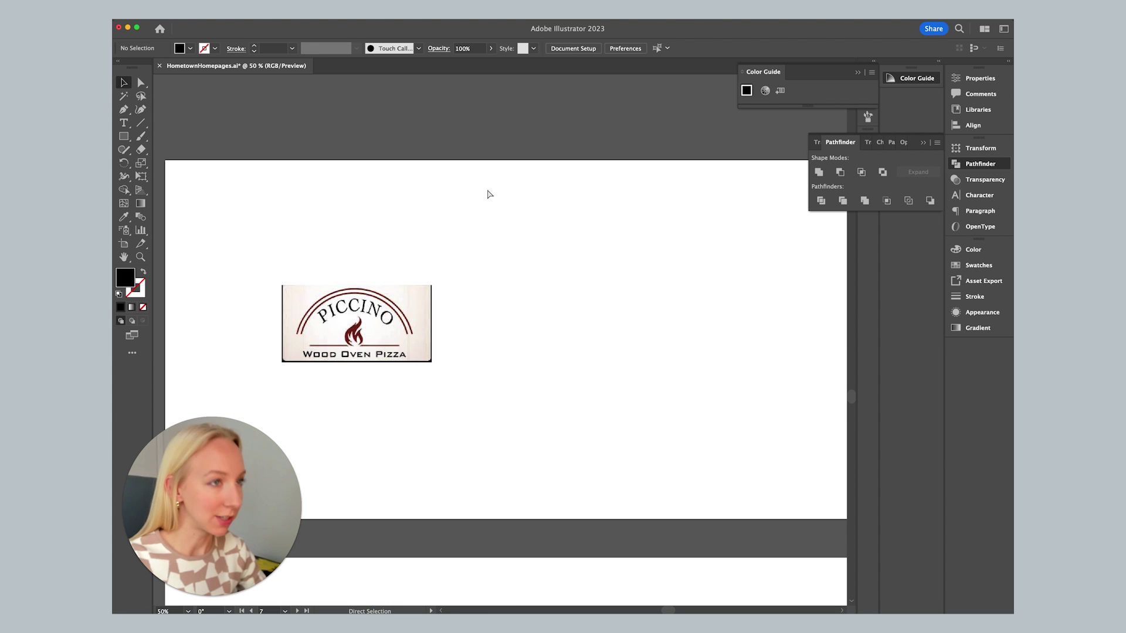
pyautogui.press('super+equal')
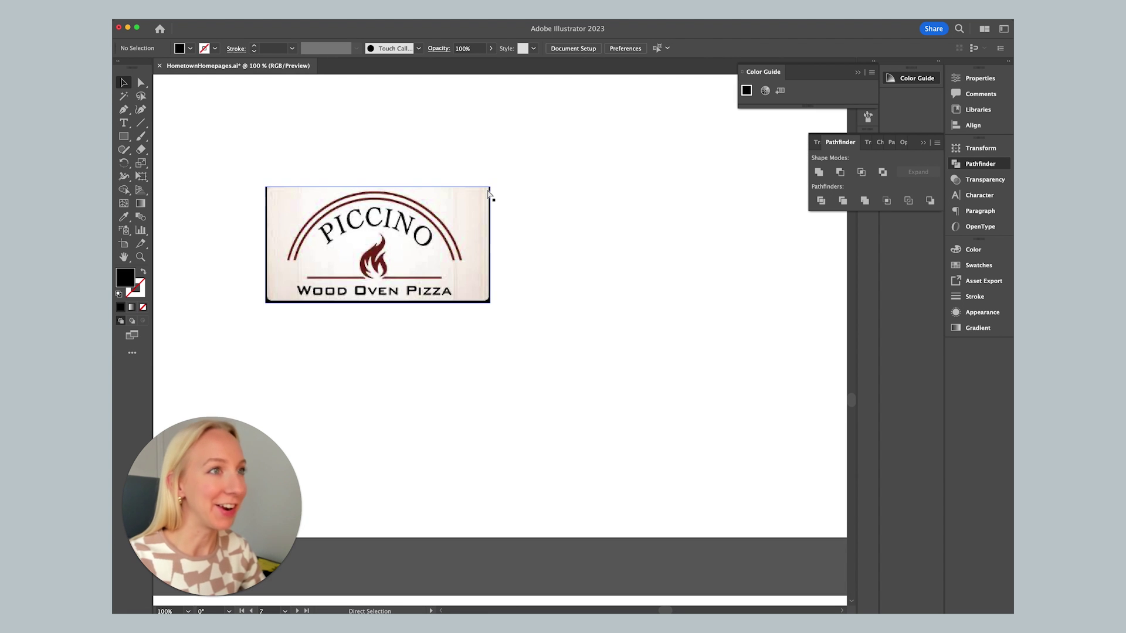
pyautogui.press('super+minus')
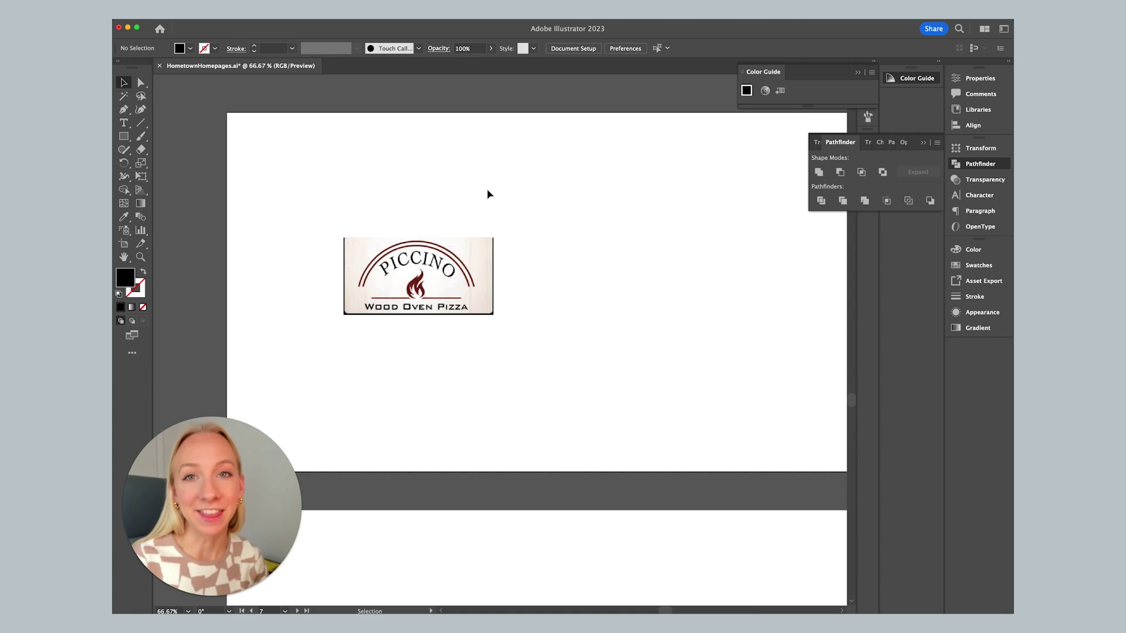
pyautogui.hscroll(2, 278, 298)
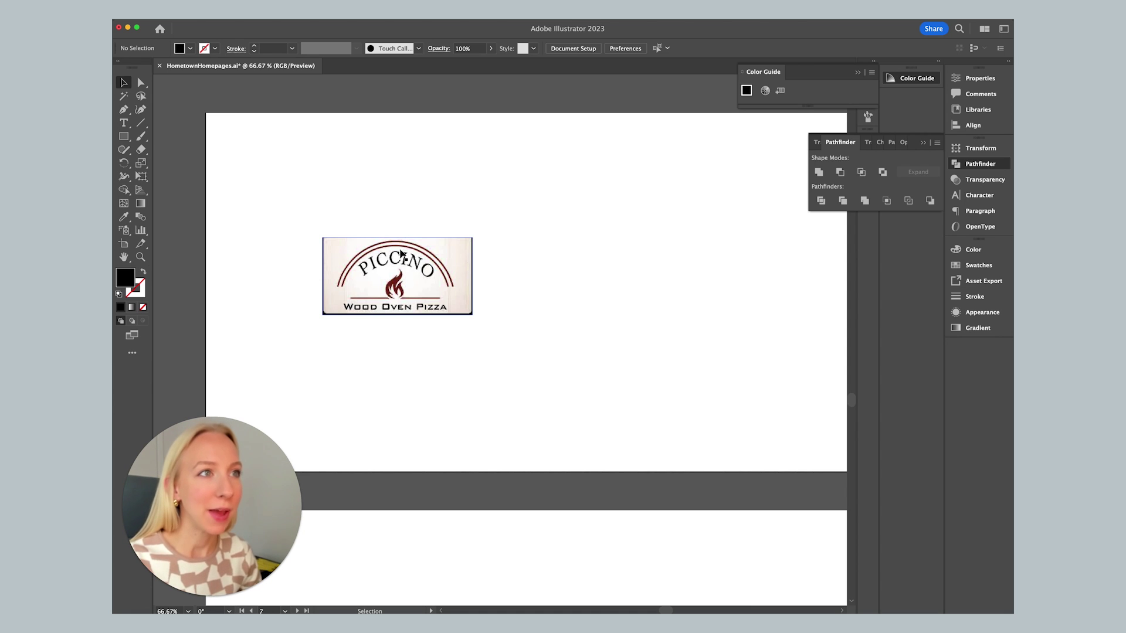
pyautogui.press('super+equal')
pyautogui.hscroll(-3, 422, 263)
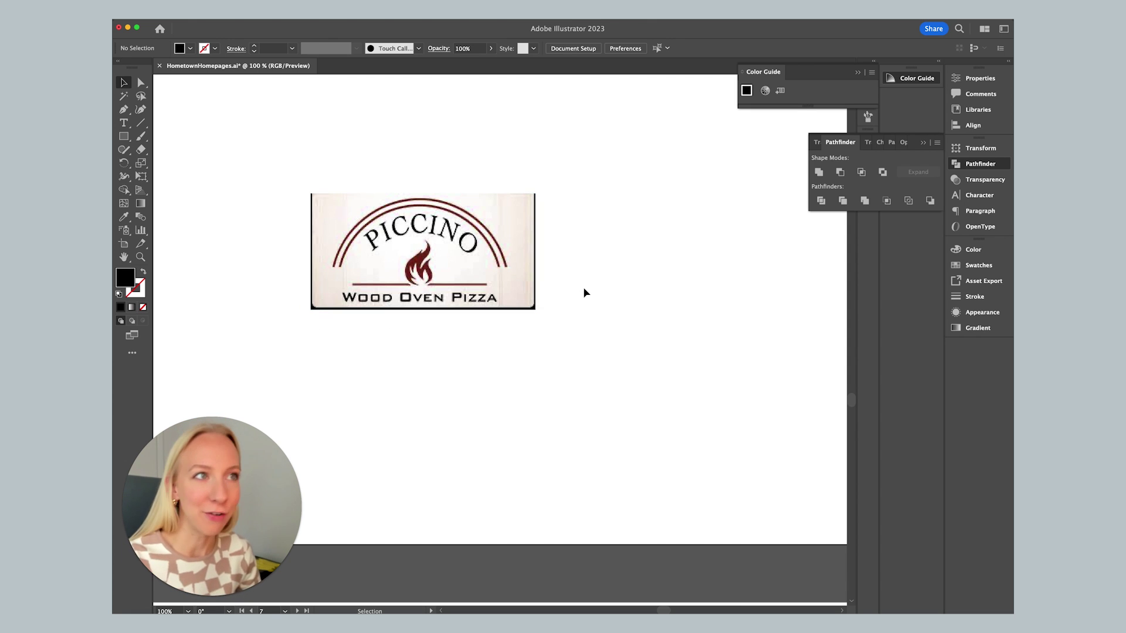
pyautogui.click(470, 276)
pyautogui.moveTo(490, 274); pyautogui.dragTo(433, 270)
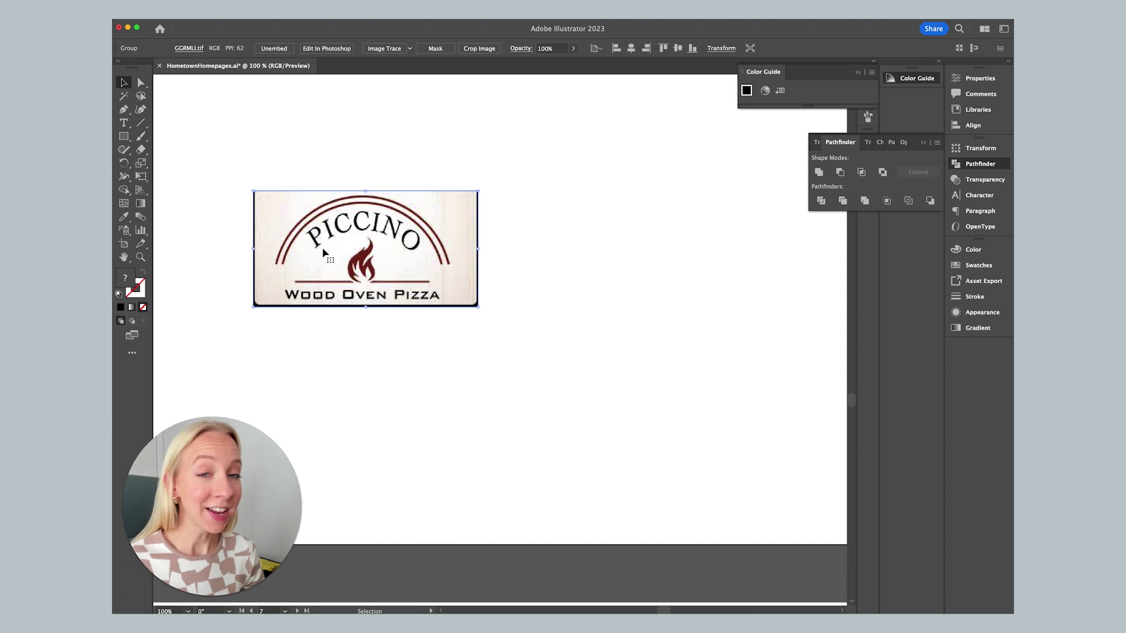
pyautogui.click(516, 250)
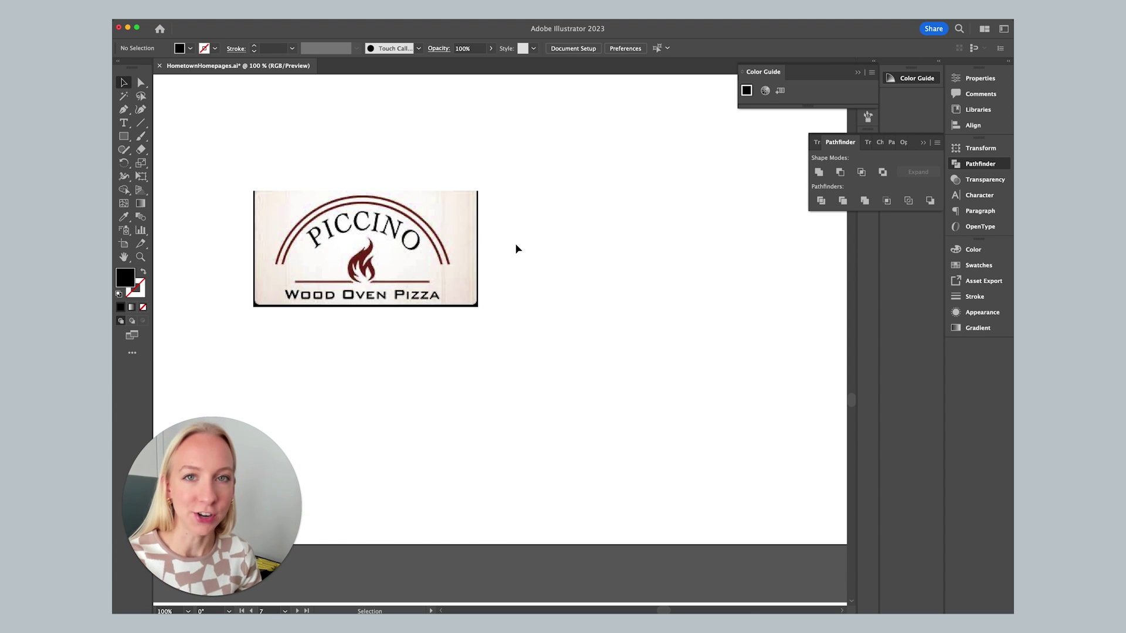
# - Add PICCINO text right of the logo and a duplicate below retyped as WOOD OVEN PIZZA
pyautogui.press('t')
pyautogui.click(531, 225)
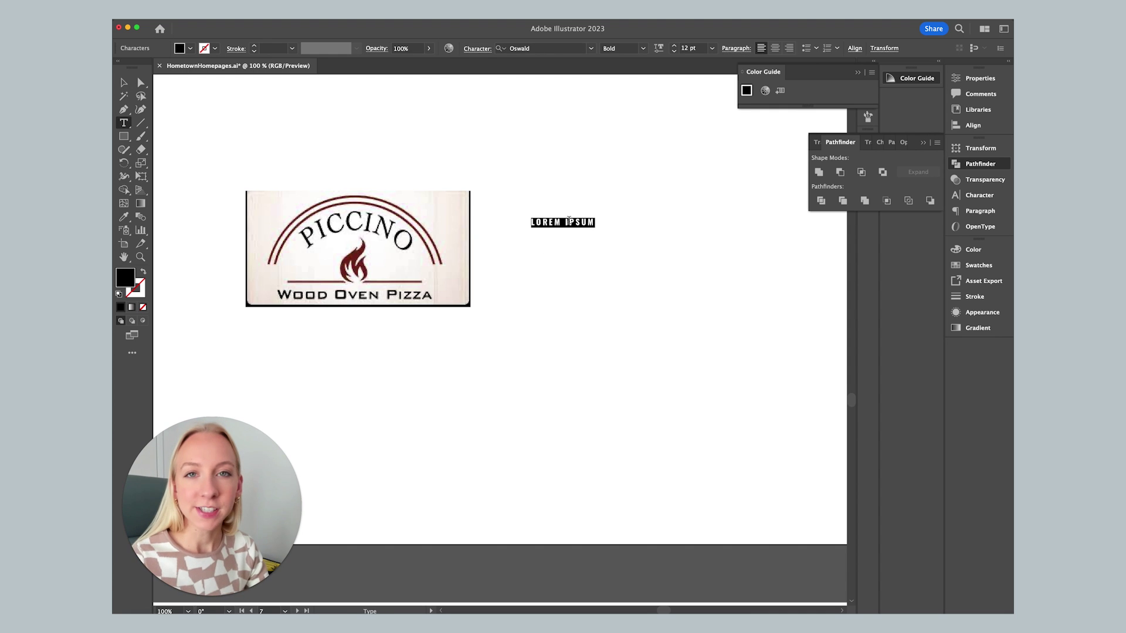
pyautogui.write('PICCINO')
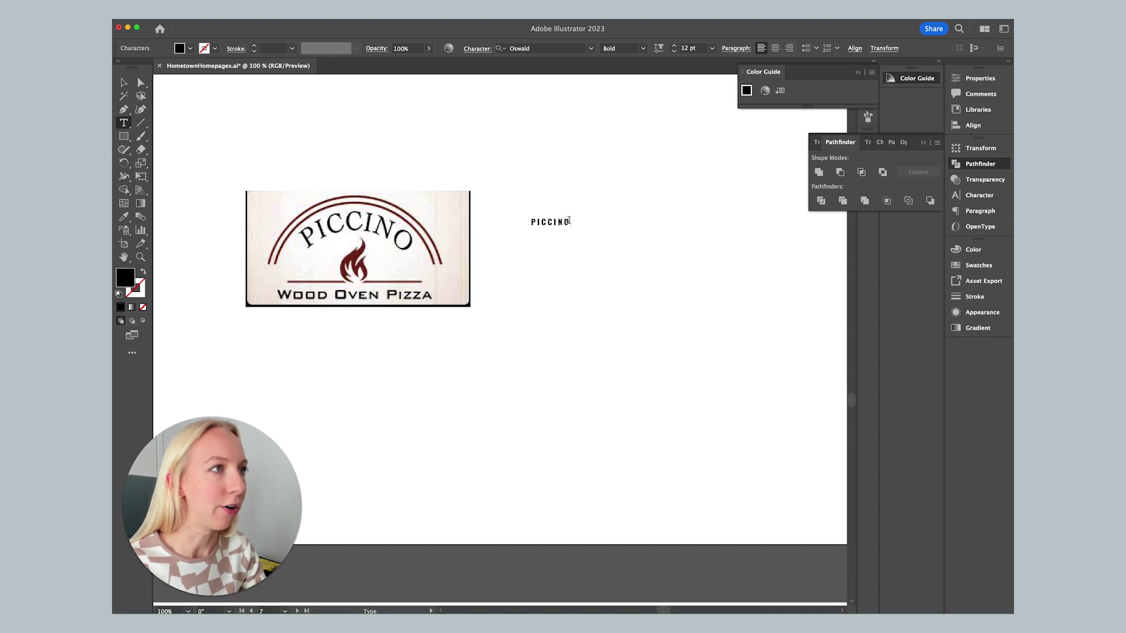
pyautogui.press('Escape')
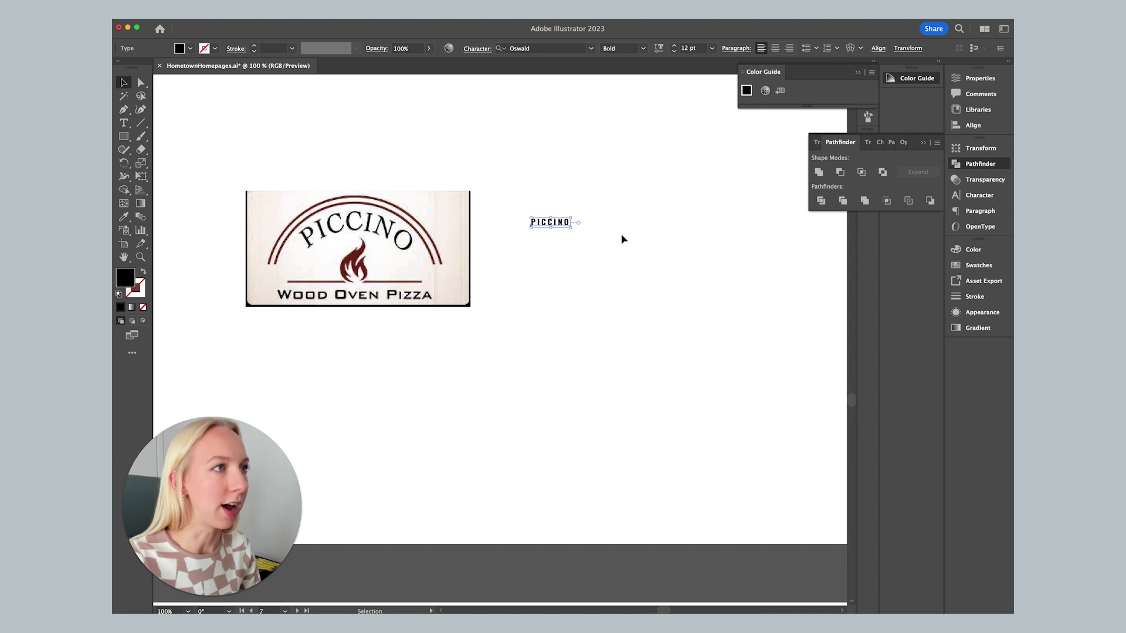
pyautogui.moveTo(552, 224); pyautogui.dragTo(552, 254)
pyautogui.doubleClick(566, 254)
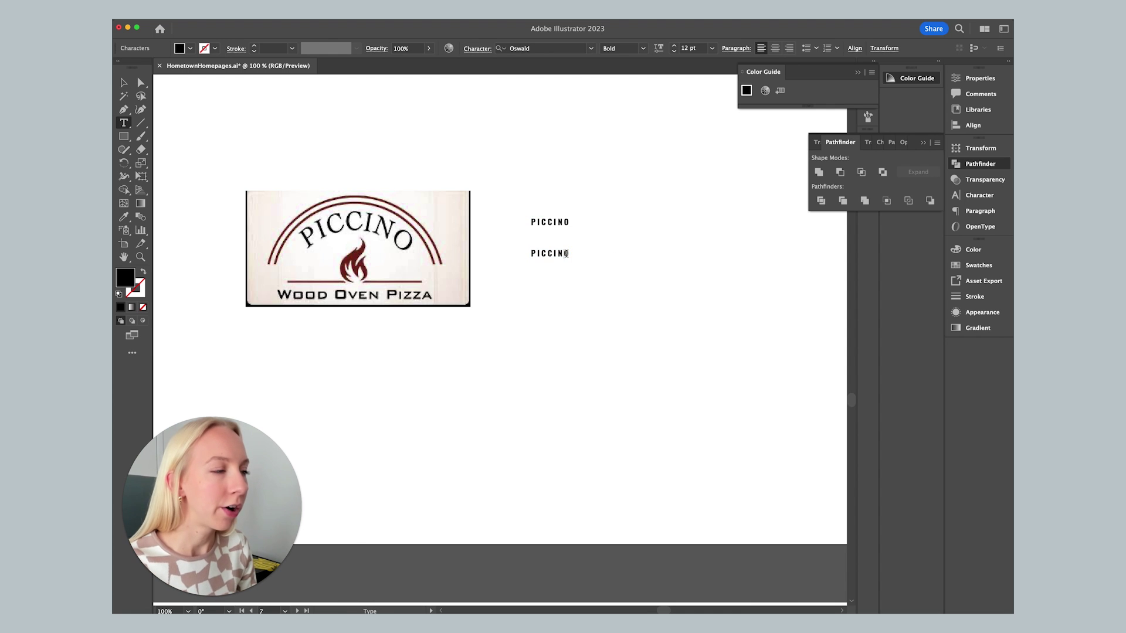
pyautogui.doubleClick(558, 253)
pyautogui.write('WOOD OVEN PIZZA')
pyautogui.press('Escape')
# - Set PICCINO to Minion Variable Concept Regular and position it above the logo
pyautogui.click(554, 224)
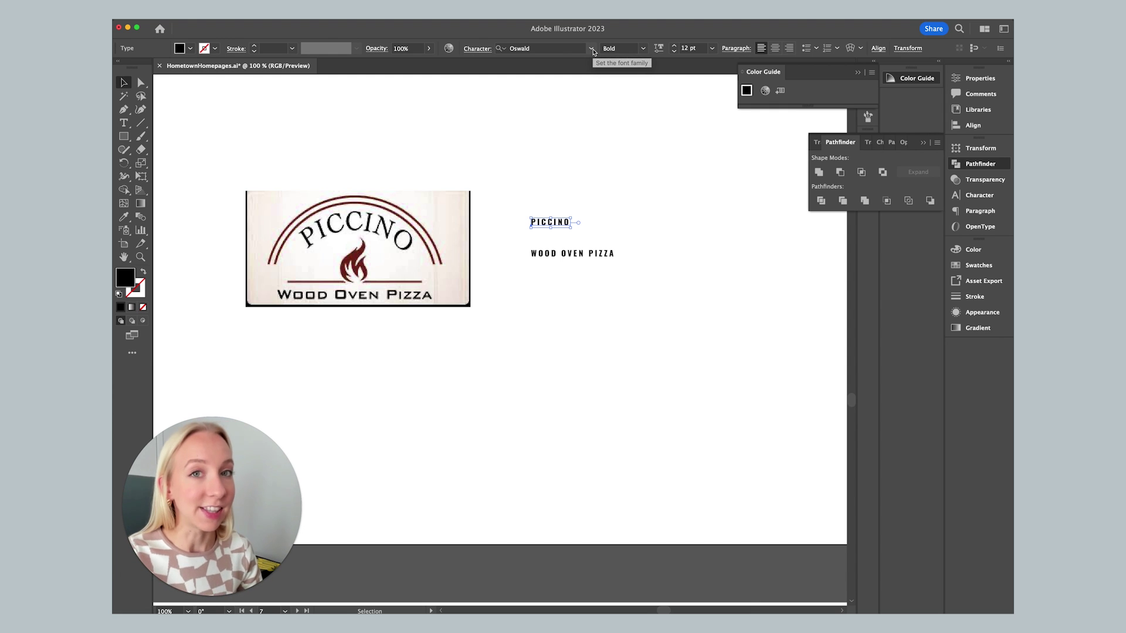
pyautogui.click(564, 48)
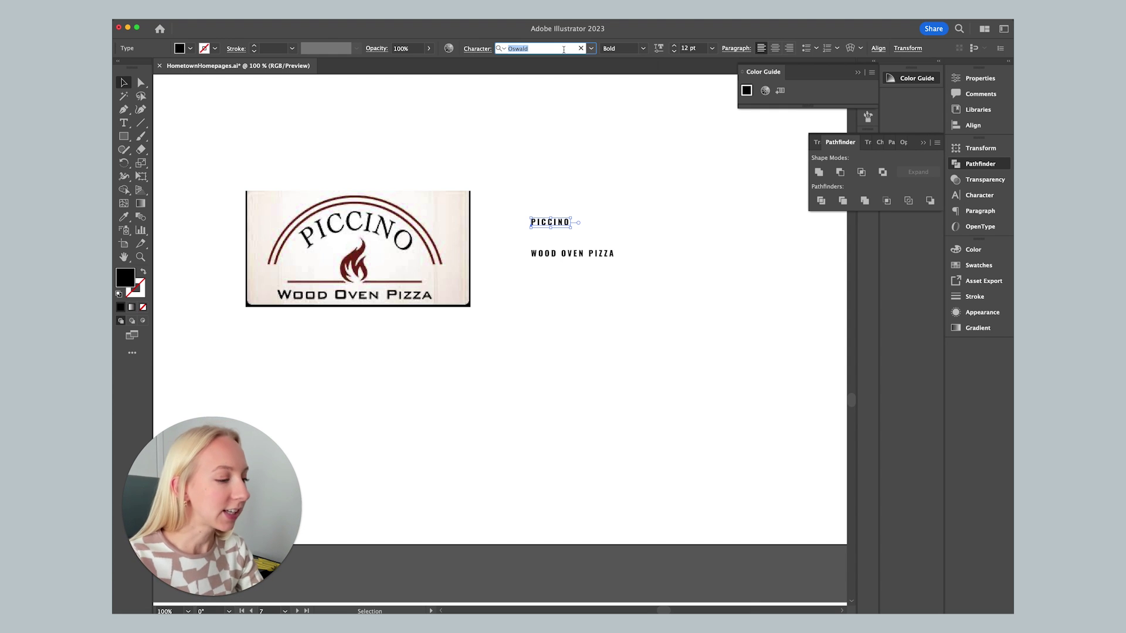
pyautogui.write('minion')
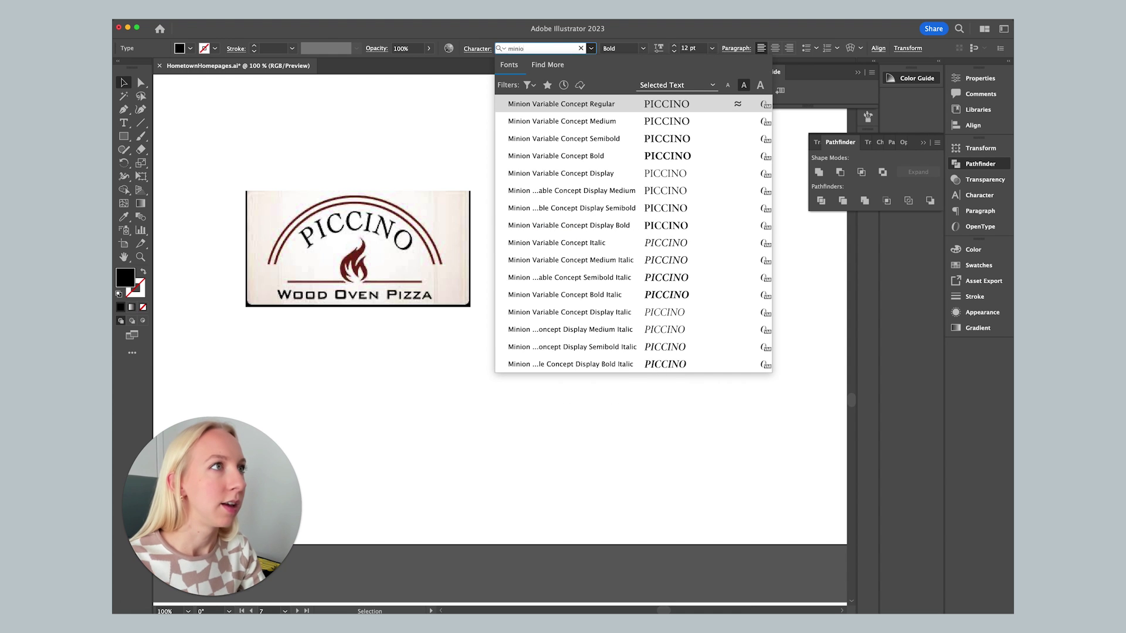
pyautogui.click(586, 105)
pyautogui.moveTo(641, 231); pyautogui.dragTo(428, 171)
pyautogui.click(470, 153)
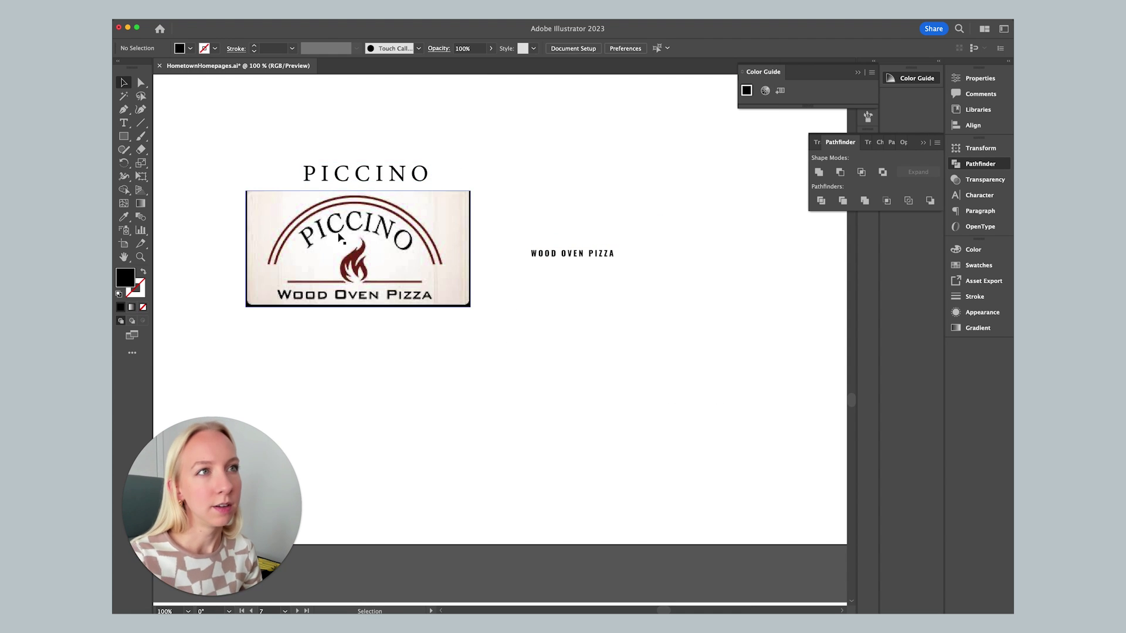
pyautogui.moveTo(394, 174); pyautogui.dragTo(424, 167)
pyautogui.click(648, 229)
# - Set WOOD OVEN PIZZA in a Termina font, place it below the logo and stretch it wider
pyautogui.click(589, 254)
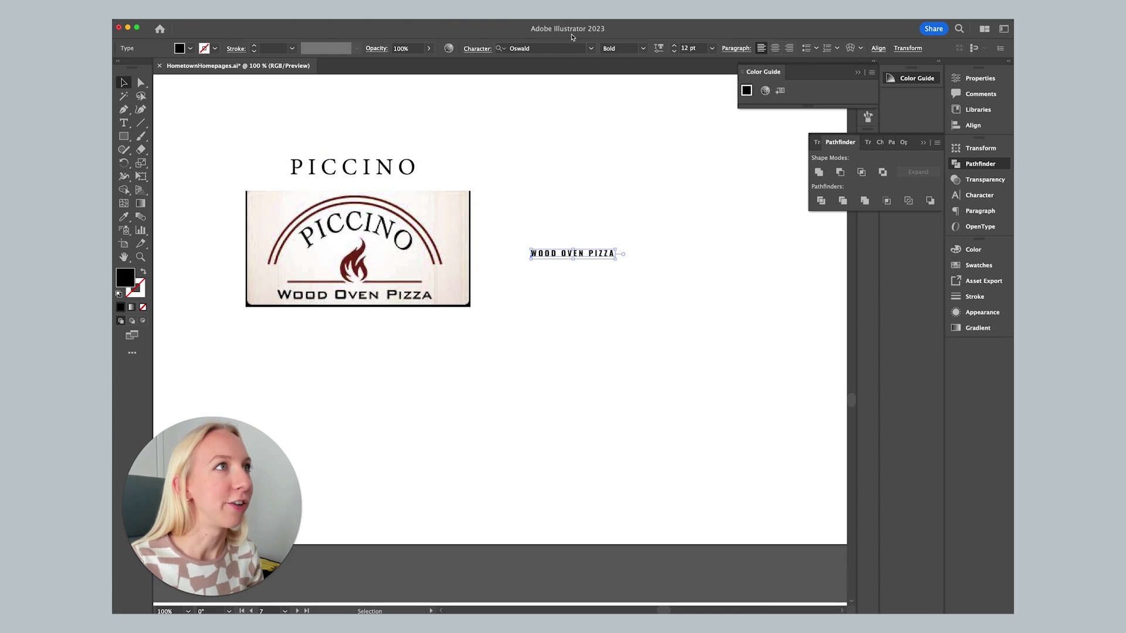
pyautogui.click(537, 48)
pyautogui.write('termi')
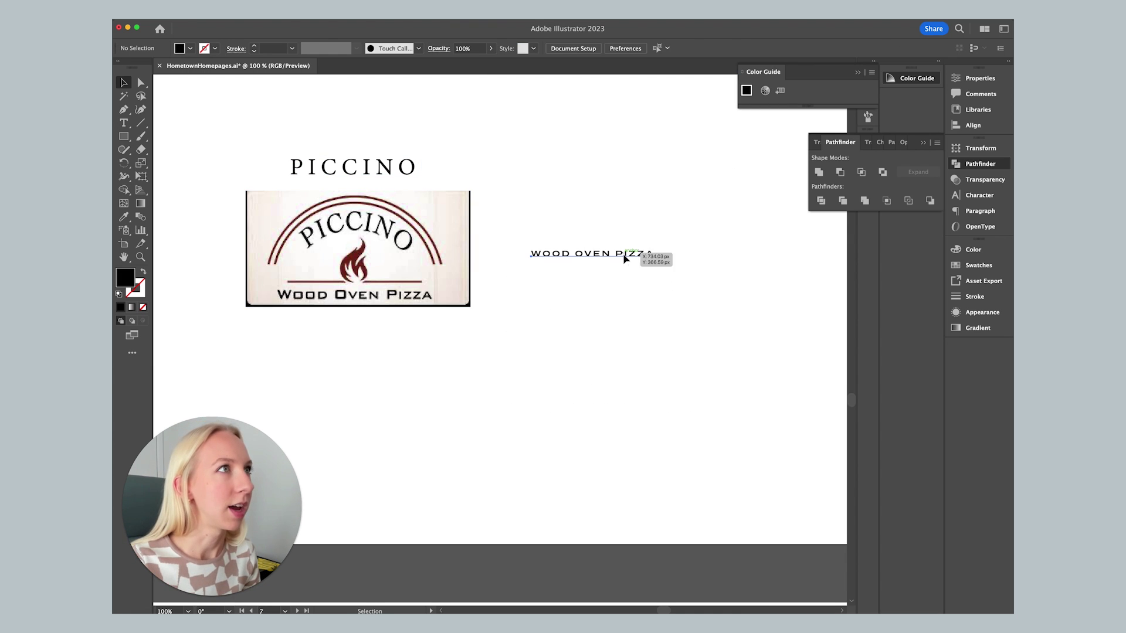
pyautogui.moveTo(625, 258); pyautogui.dragTo(398, 325)
pyautogui.click(437, 337)
pyautogui.click(500, 335)
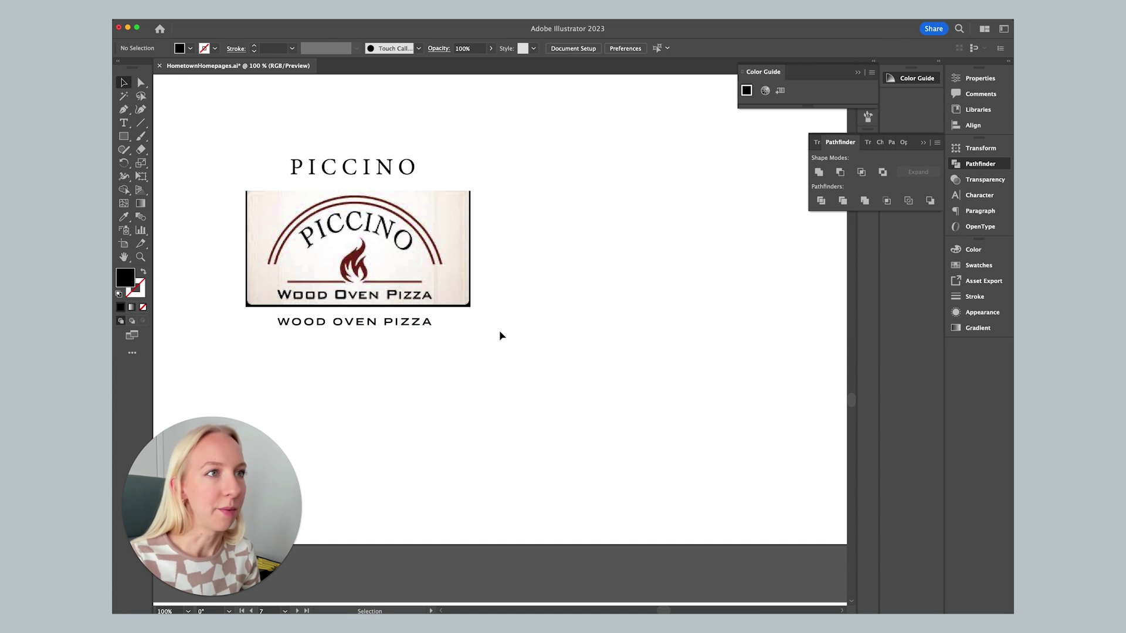
# - Nudge PICCINO down and move both text lines to the artboard's right side
pyautogui.moveTo(352, 167); pyautogui.dragTo(351, 175)
pyautogui.keyDown('shift'); pyautogui.click(365, 326); pyautogui.keyUp('shift')
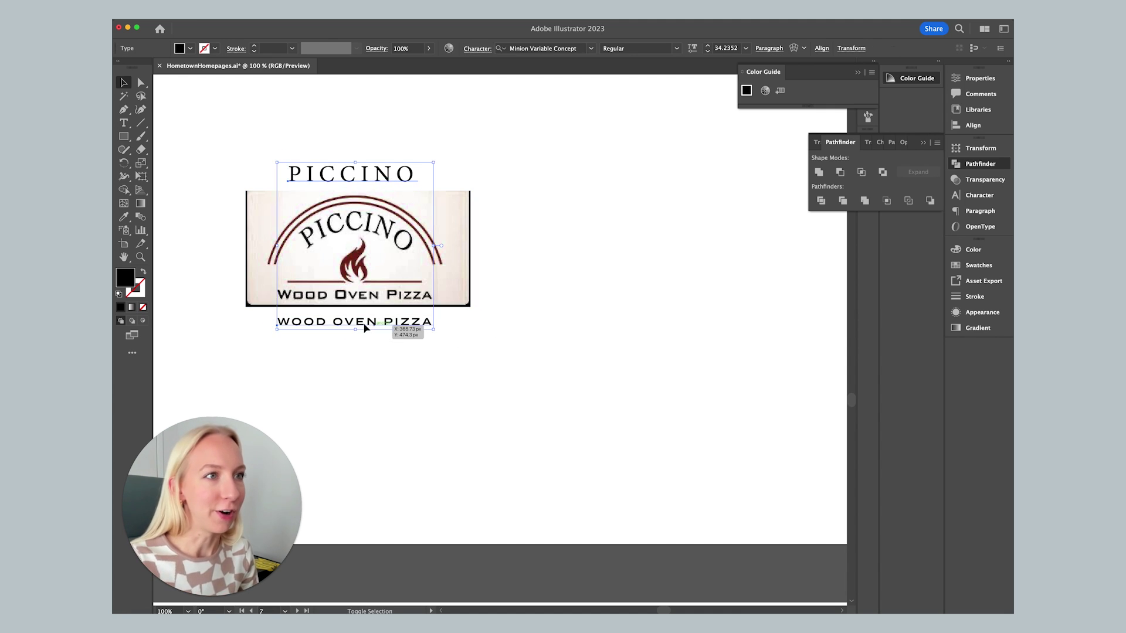
pyautogui.moveTo(365, 328); pyautogui.dragTo(671, 325)
pyautogui.click(636, 367)
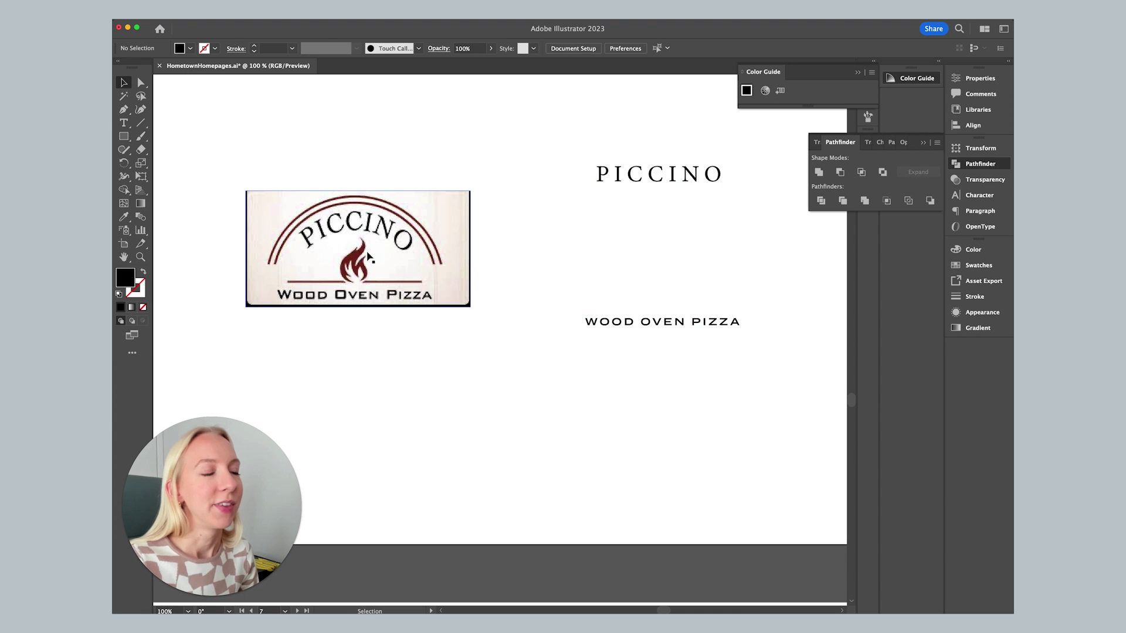
# - Nudge the logo image, zoom to 150%, and draw a large circle over the logo with the Ellipse tool
pyautogui.moveTo(307, 220); pyautogui.dragTo(310, 224)
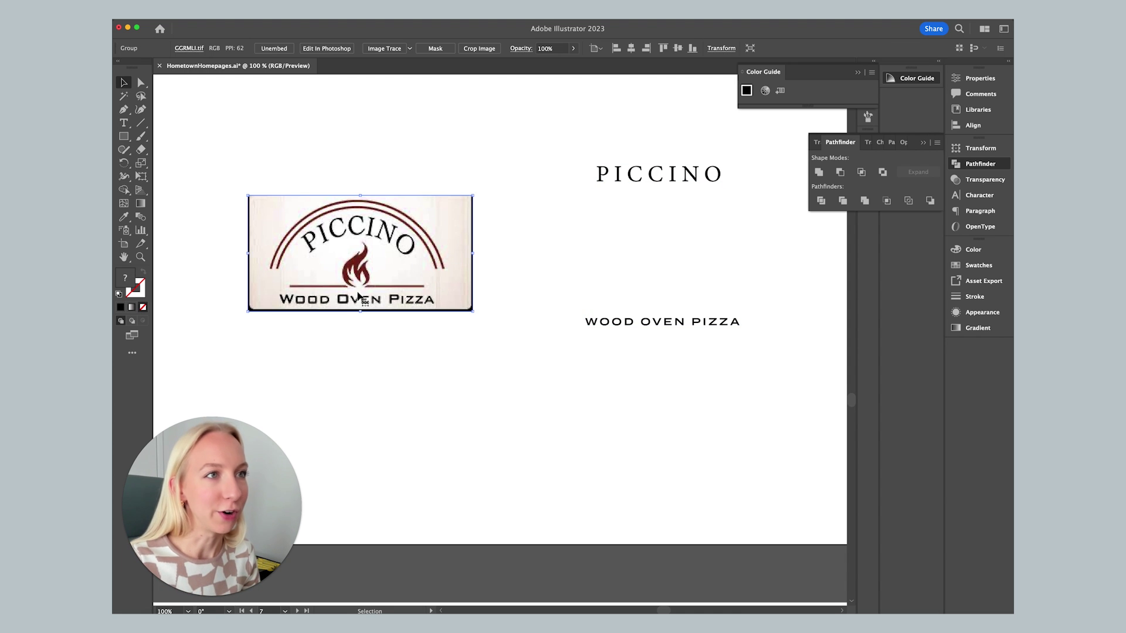
pyautogui.hscroll(-1, 373, 289)
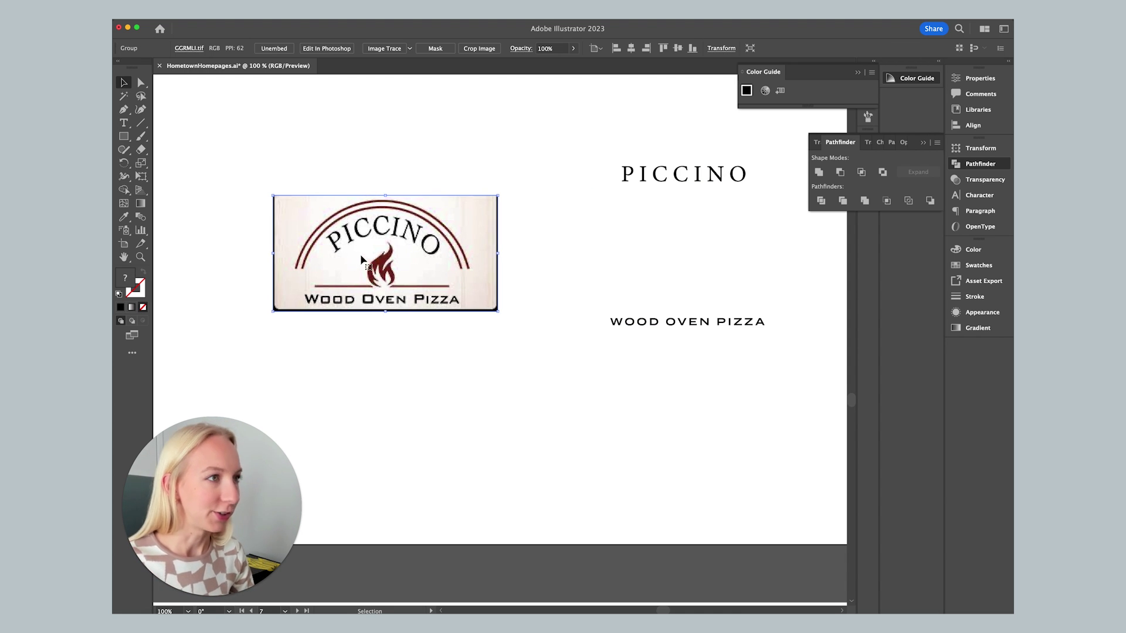
pyautogui.press('super+equal')
pyautogui.scroll(-2, 363, 259)
pyautogui.hscroll(2, 364, 259)
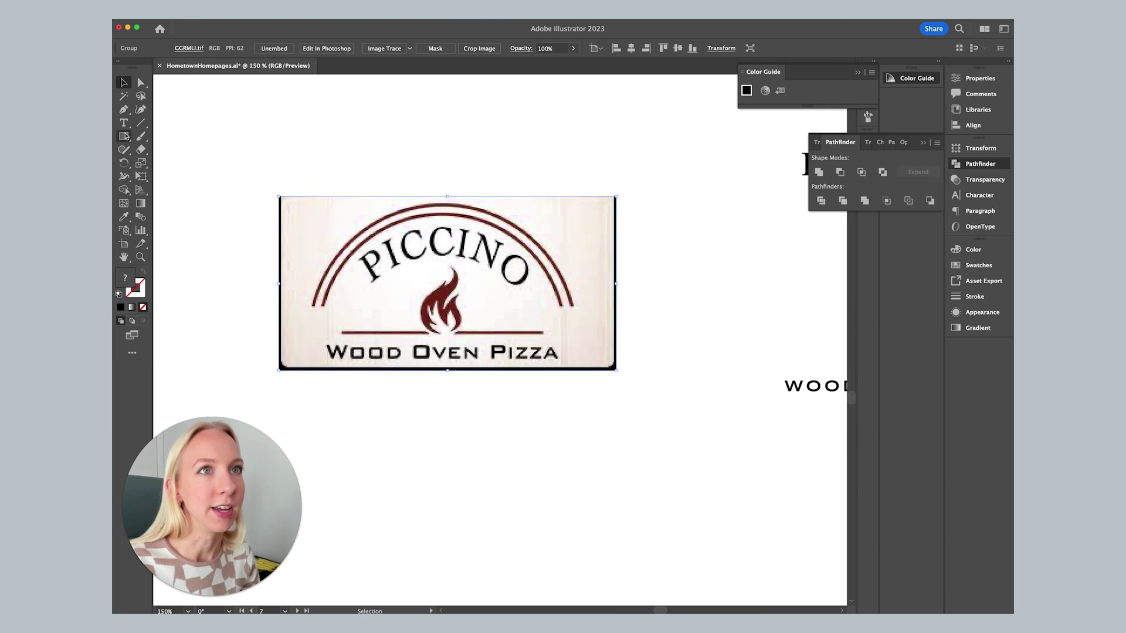
pyautogui.click(124, 136)
pyautogui.click(176, 163)
pyautogui.moveTo(322, 212); pyautogui.dragTo(560, 361)
# - Resize the circle to the red arch, make it unfilled with a 4 pt stroke, and fine-tune its position
pyautogui.press('v')
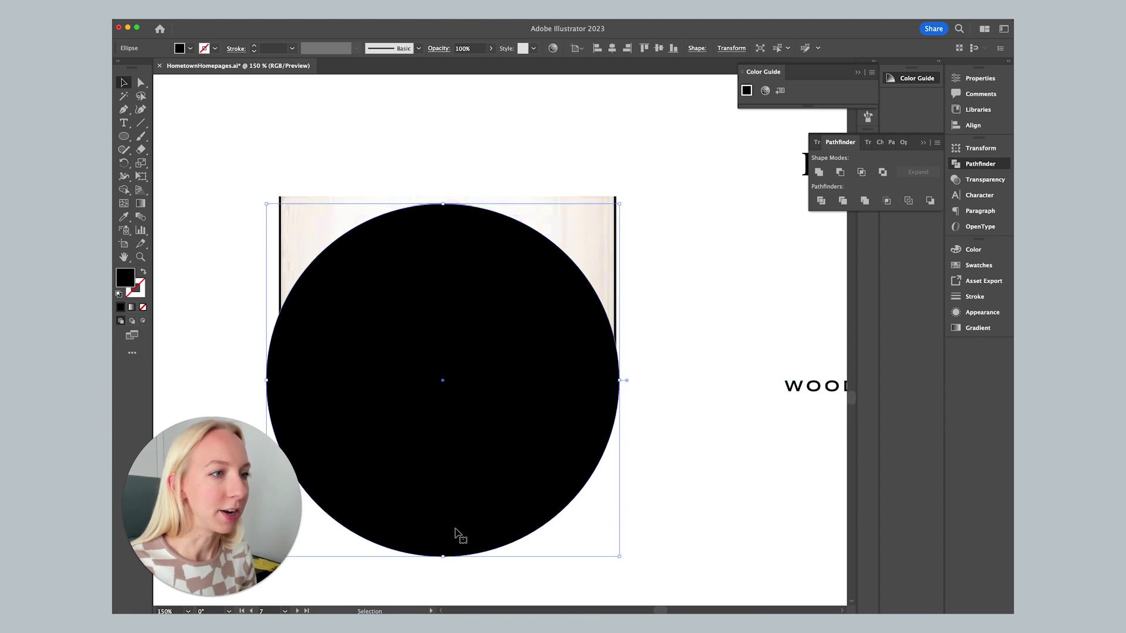
pyautogui.moveTo(443, 554)
pyautogui.mouseDown()
pyautogui.moveTo(463, 463)
pyautogui.moveTo(460, 474)
pyautogui.mouseUp()
pyautogui.click(143, 271)
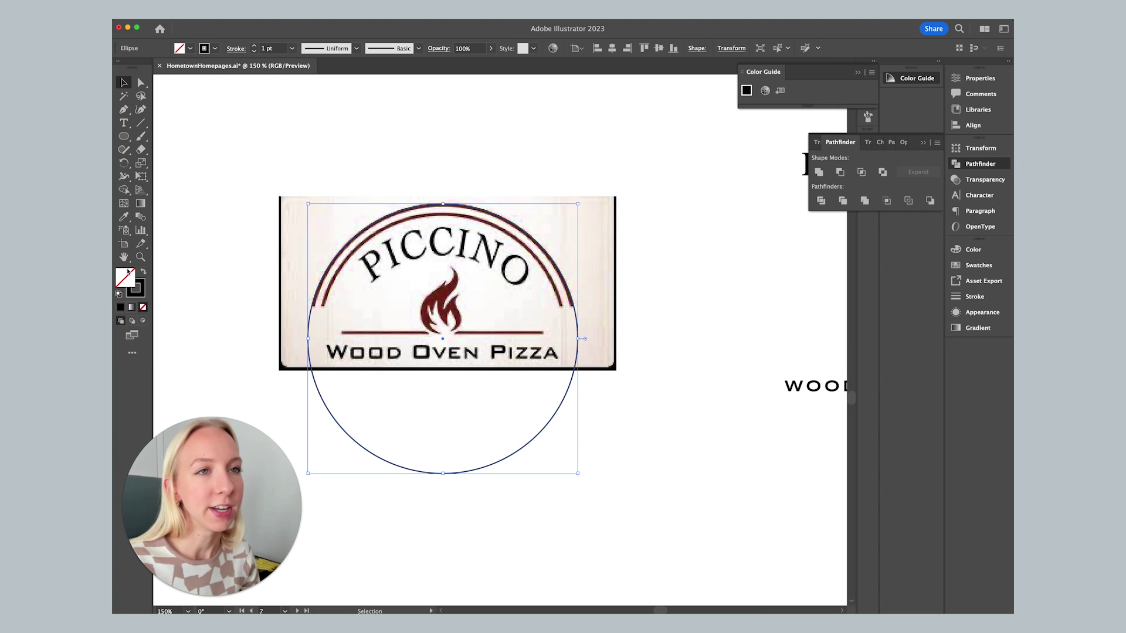
pyautogui.click(254, 46)
pyautogui.click(255, 46)
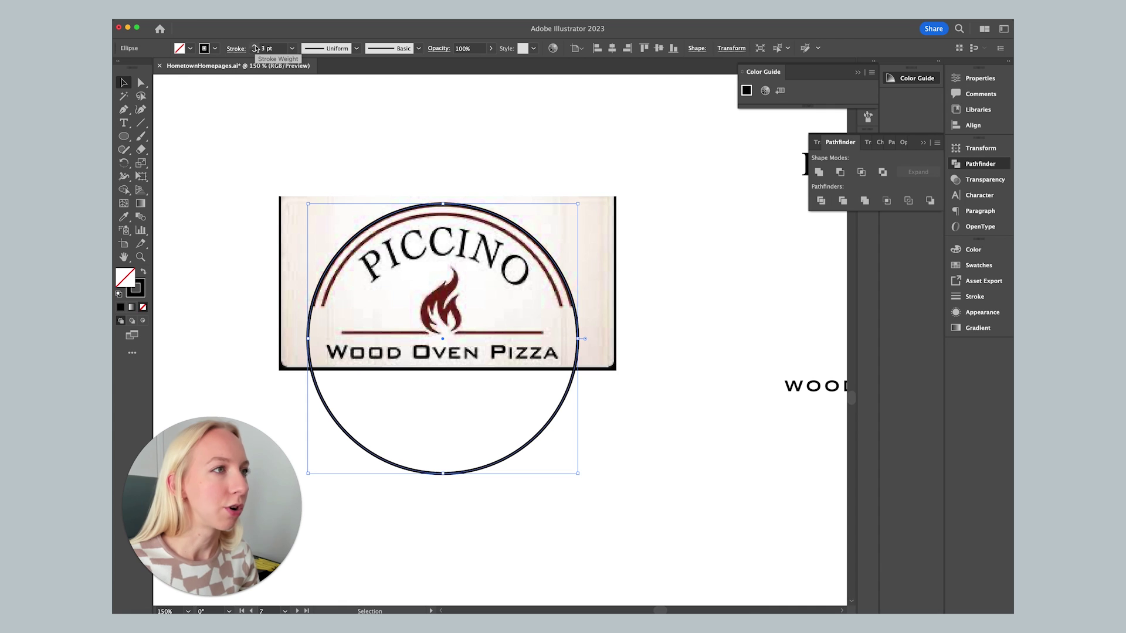
pyautogui.click(255, 46)
pyautogui.hscroll(1, 443, 206)
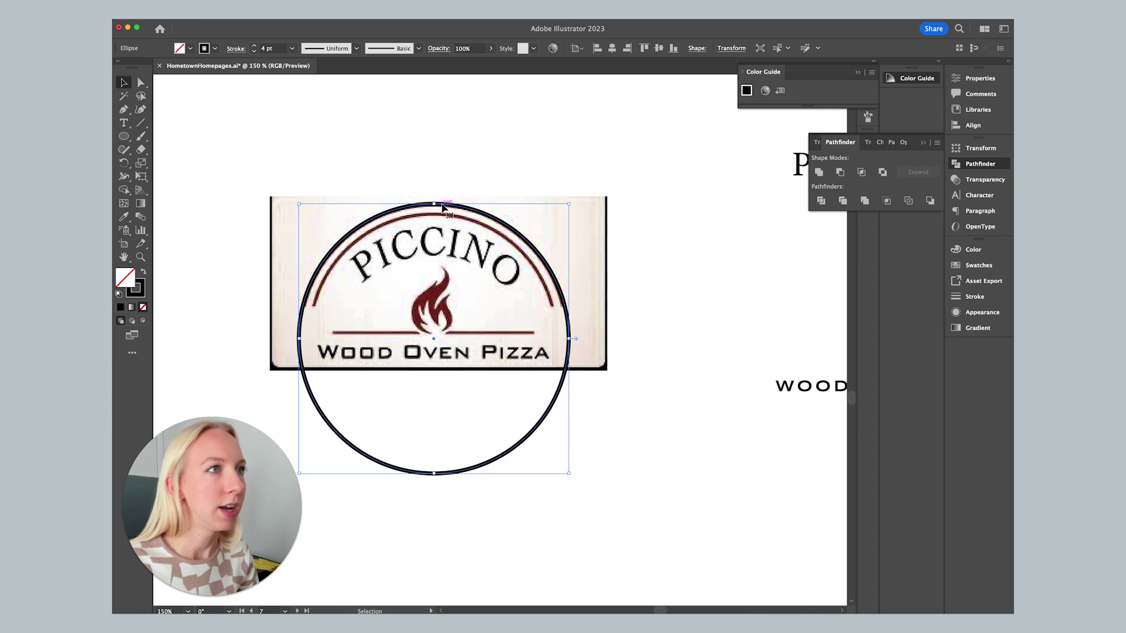
pyautogui.moveTo(444, 204); pyautogui.dragTo(447, 210)
# - Add anchors on the circle's left and right edges and delete the bottom anchor, leaving the top arc
pyautogui.click(128, 112)
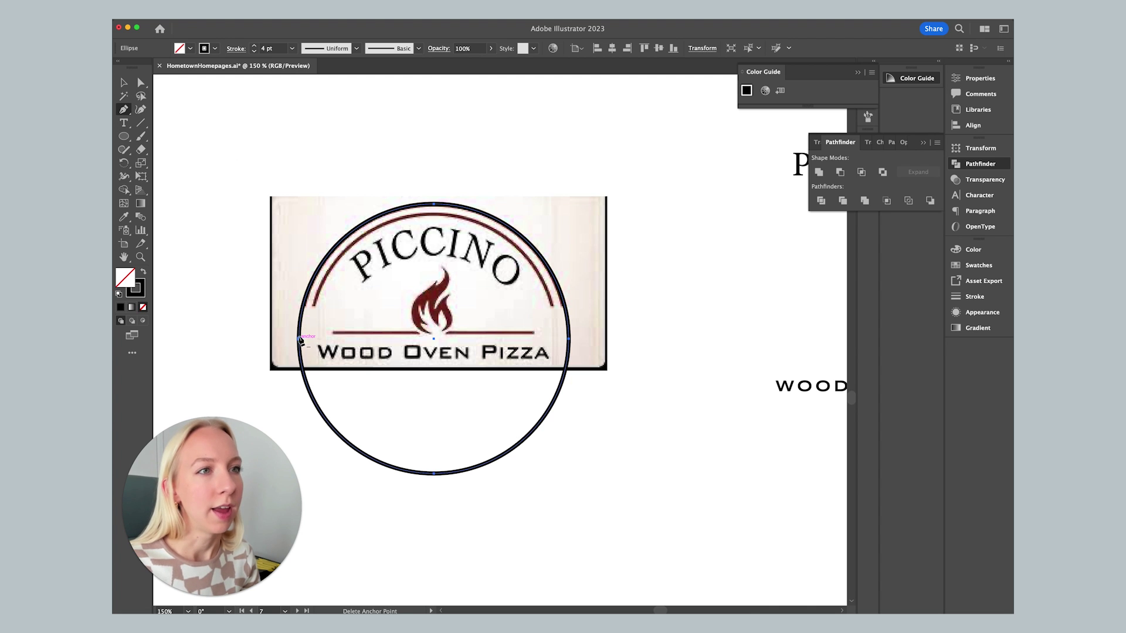
pyautogui.press('super+equal')
pyautogui.press('super+equal')
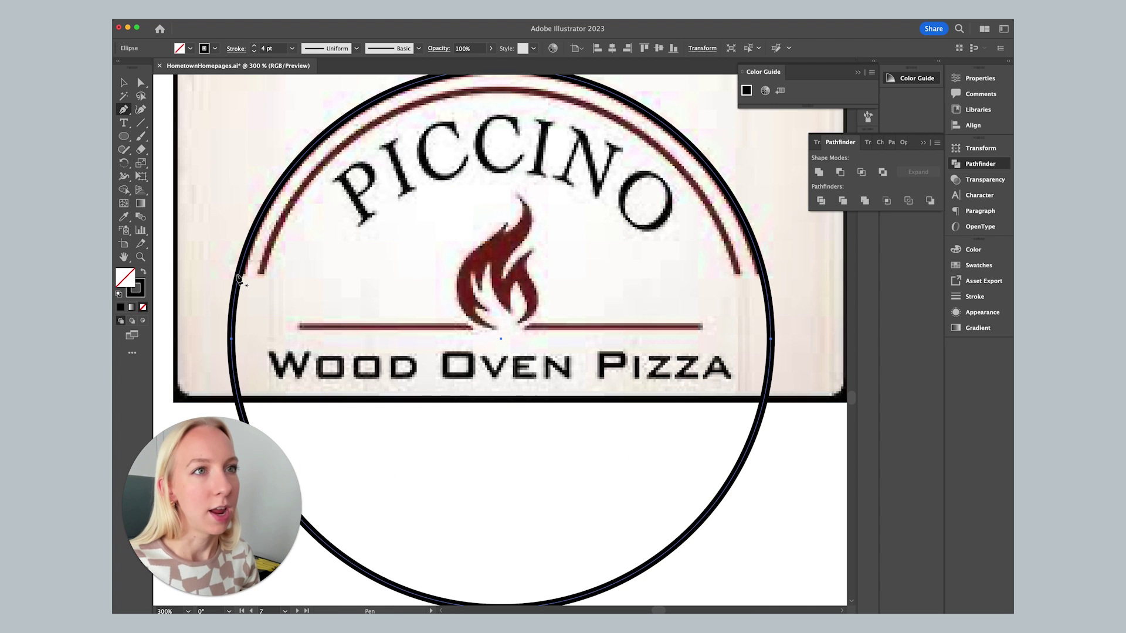
pyautogui.click(239, 274)
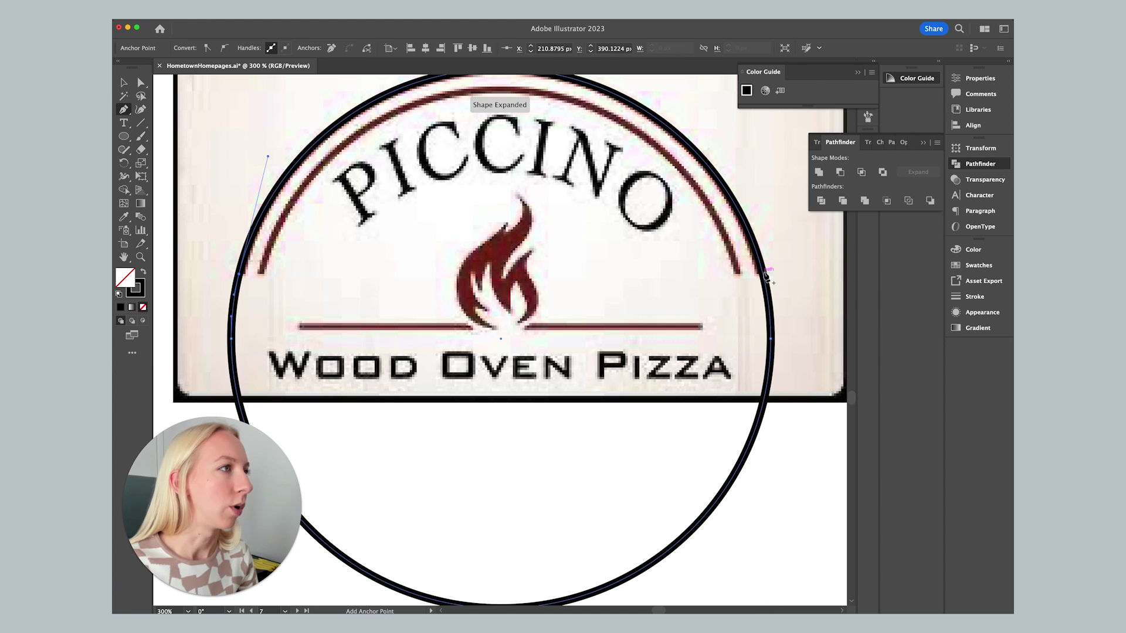
pyautogui.click(763, 274)
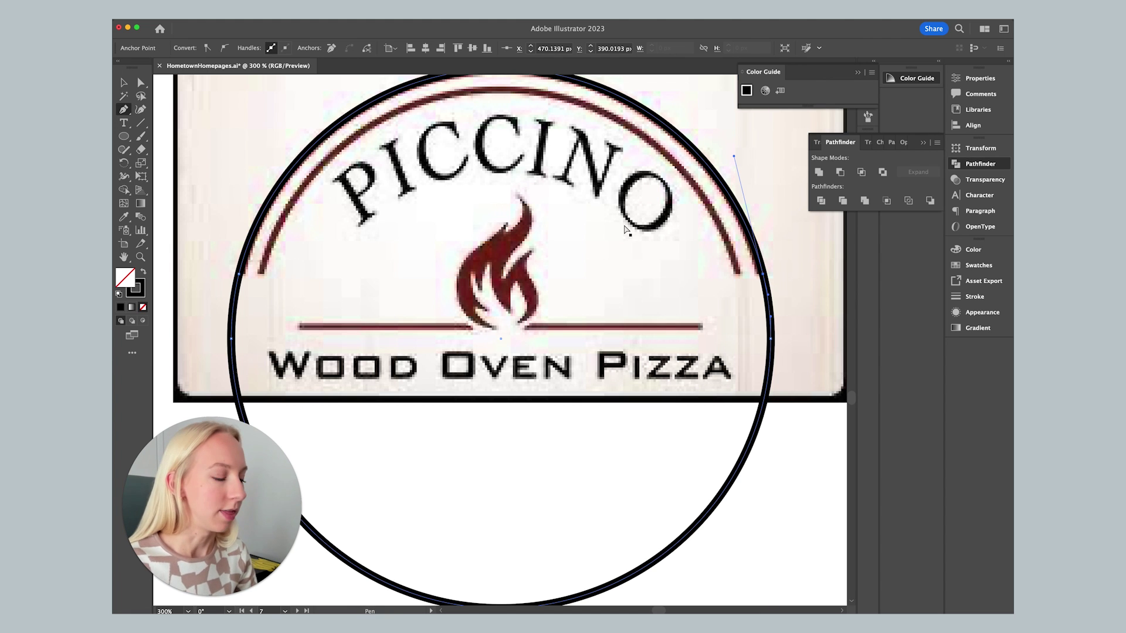
pyautogui.press('super+minus')
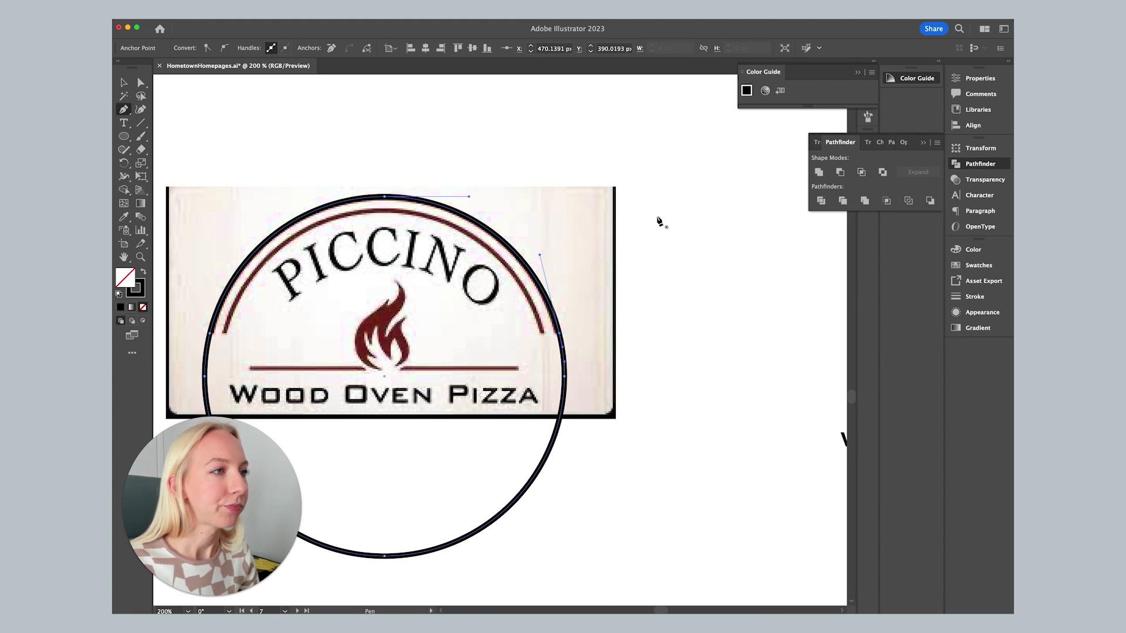
pyautogui.press('v')
pyautogui.hscroll(-3, 662, 229)
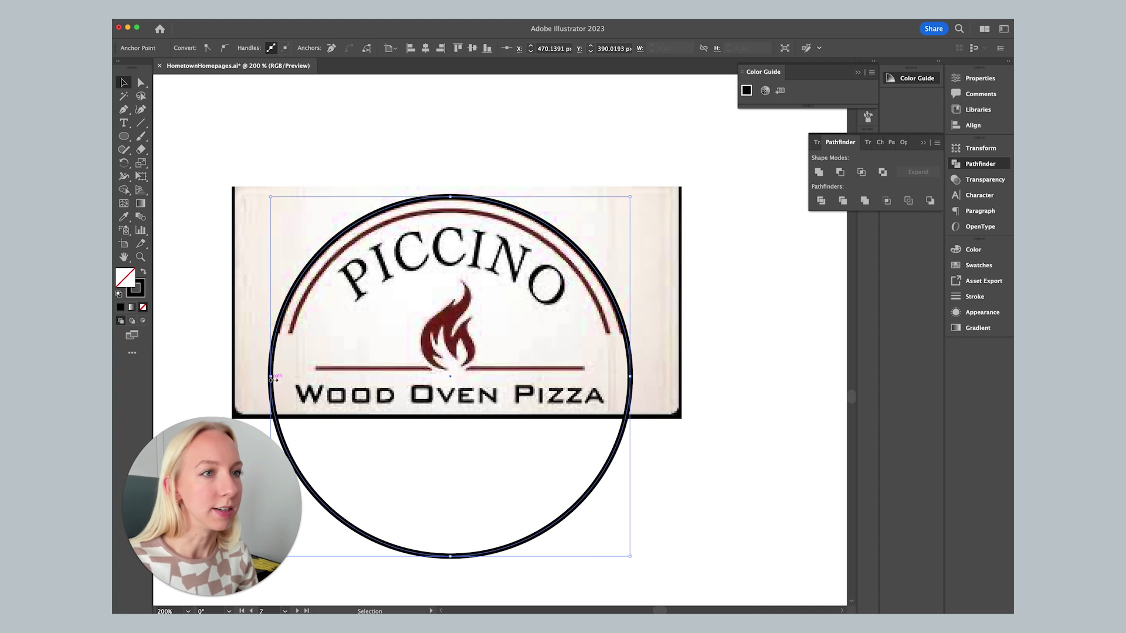
pyautogui.press('a')
pyautogui.click(450, 556)
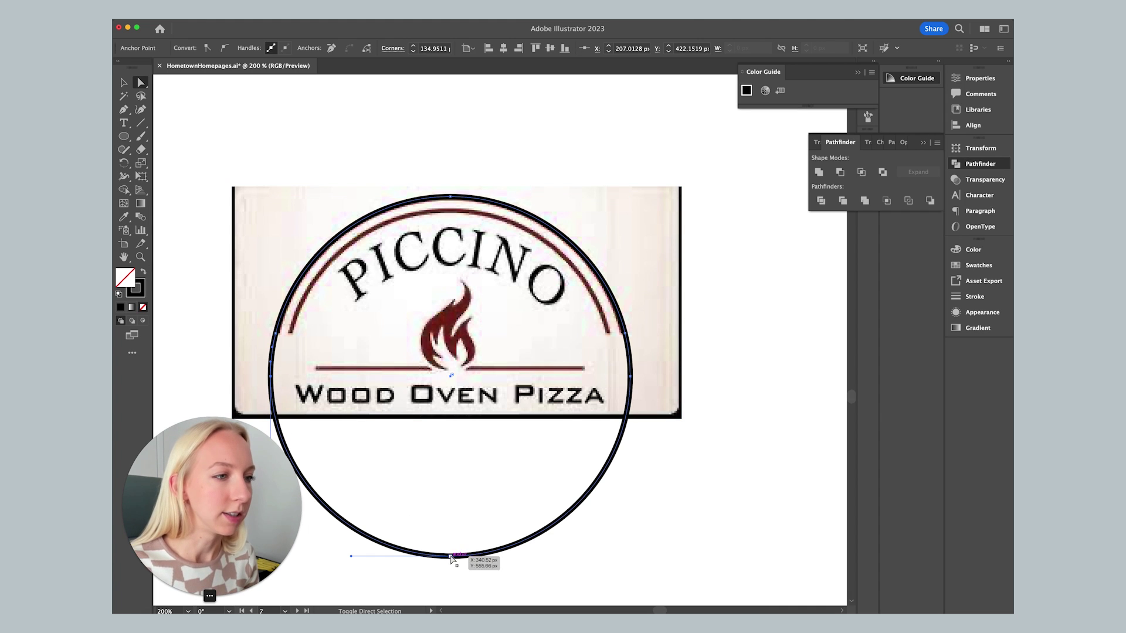
pyautogui.press('Delete')
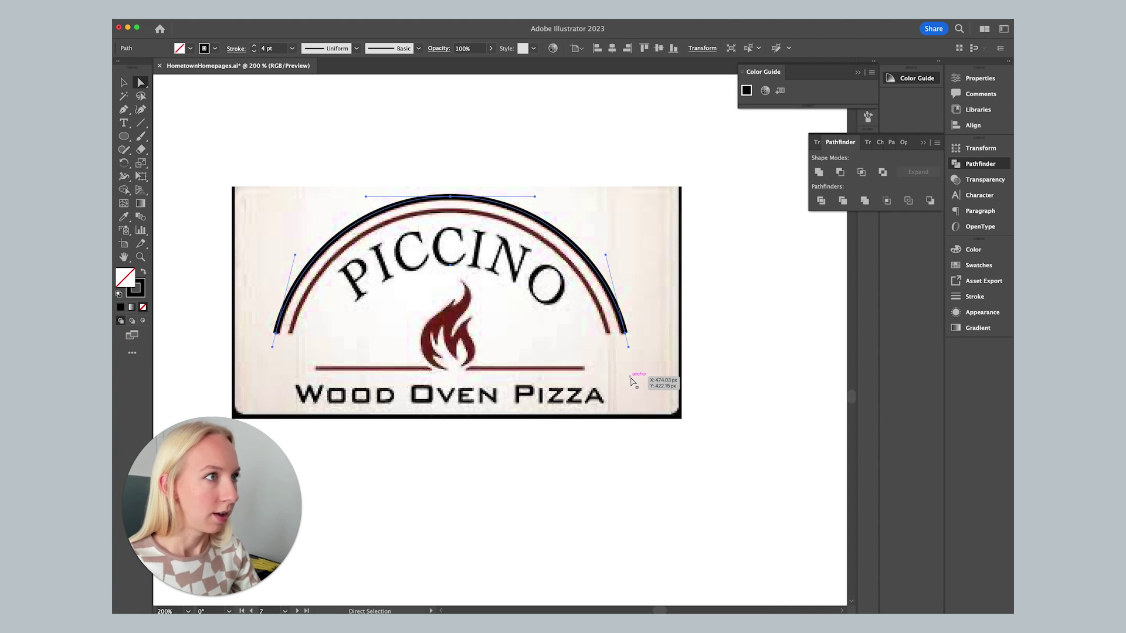
# - Duplicate the arc downward and scale the copy smaller to trace the inner red arch
pyautogui.click(124, 83)
pyautogui.click(576, 139)
pyautogui.hscroll(-1, 566, 206)
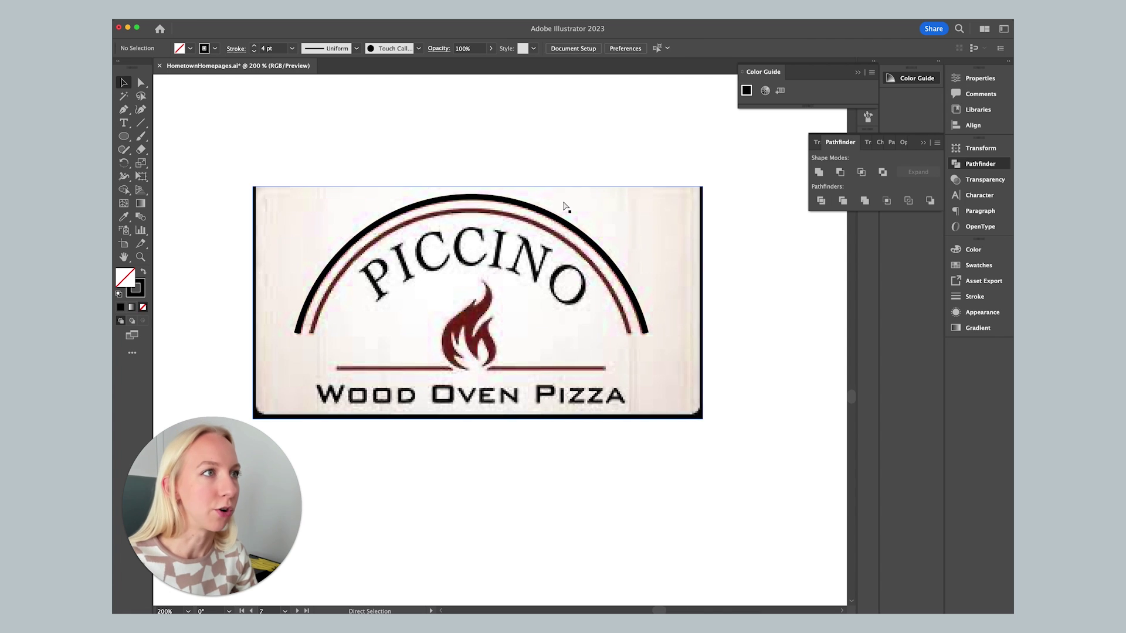
pyautogui.hscroll(-1, 565, 207)
pyautogui.moveTo(502, 204); pyautogui.dragTo(502, 218)
pyautogui.moveTo(478, 358); pyautogui.dragTo(478, 333)
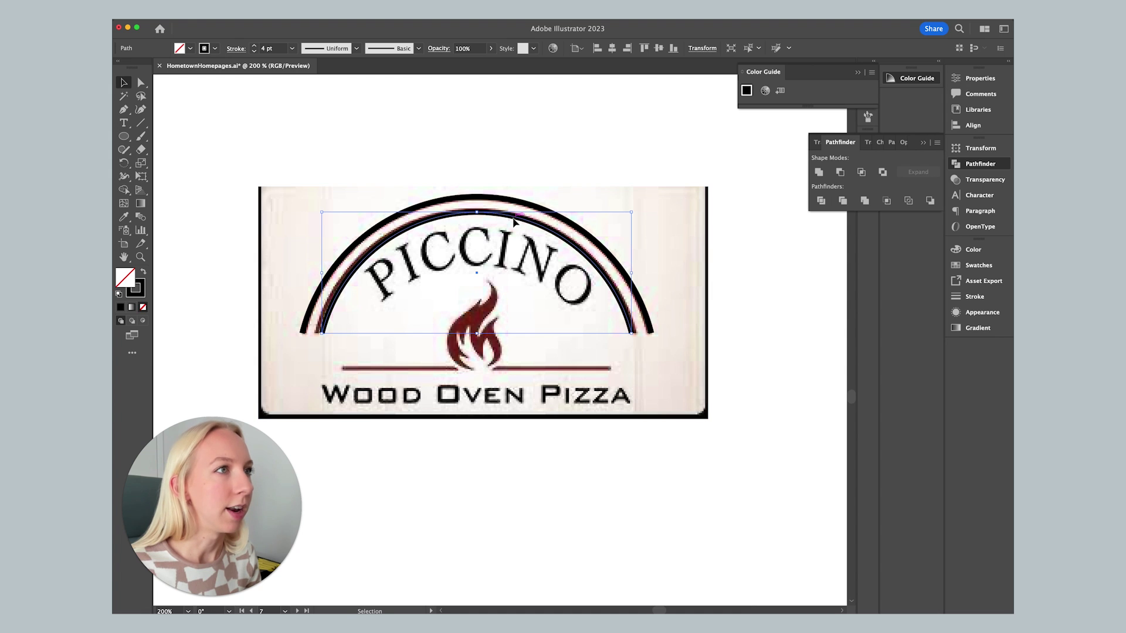
pyautogui.press('Up')
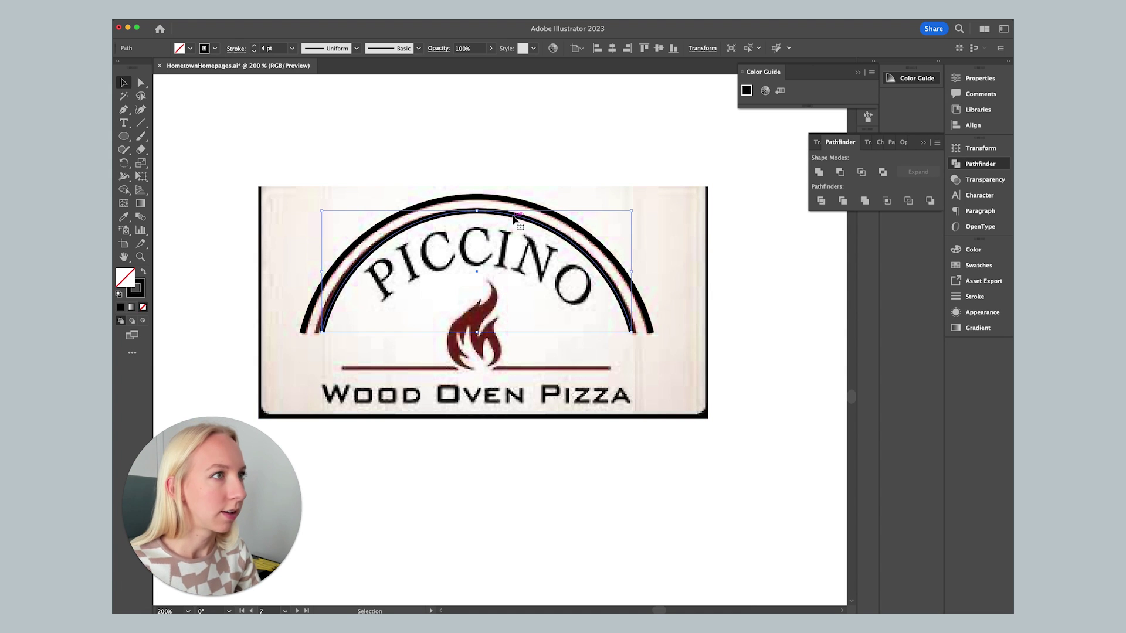
pyautogui.press('super+shift+a')
pyautogui.press('super+equal')
pyautogui.press('super+equal')
pyautogui.press('super+equal')
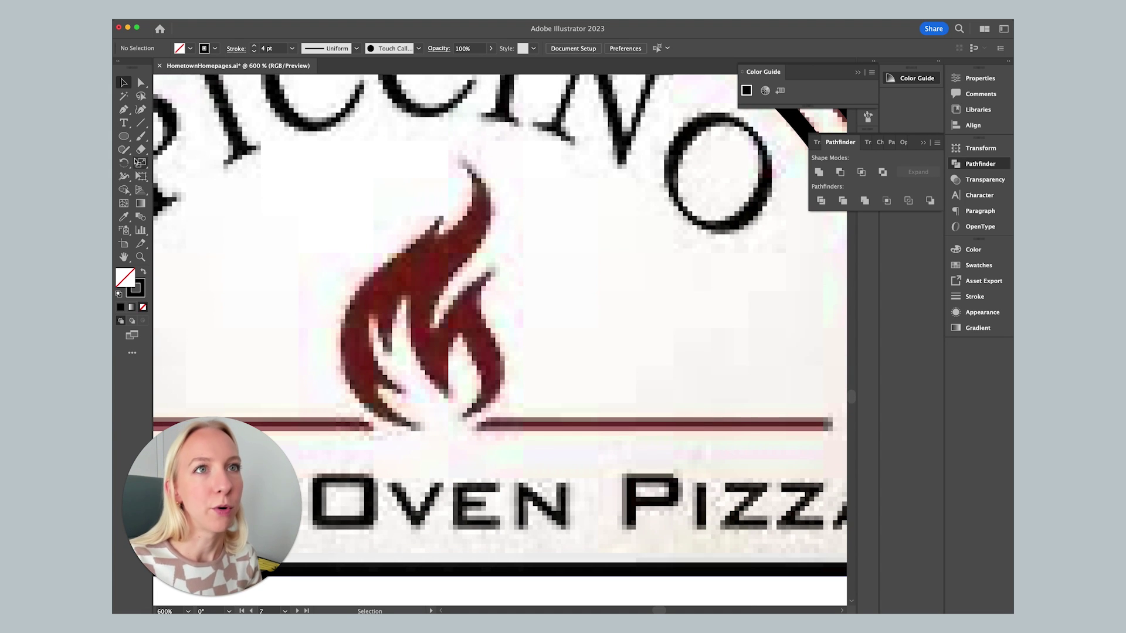
# - With the Pen tool, trace the flame outline from its lower tip up the left side to the tip
pyautogui.press('p')
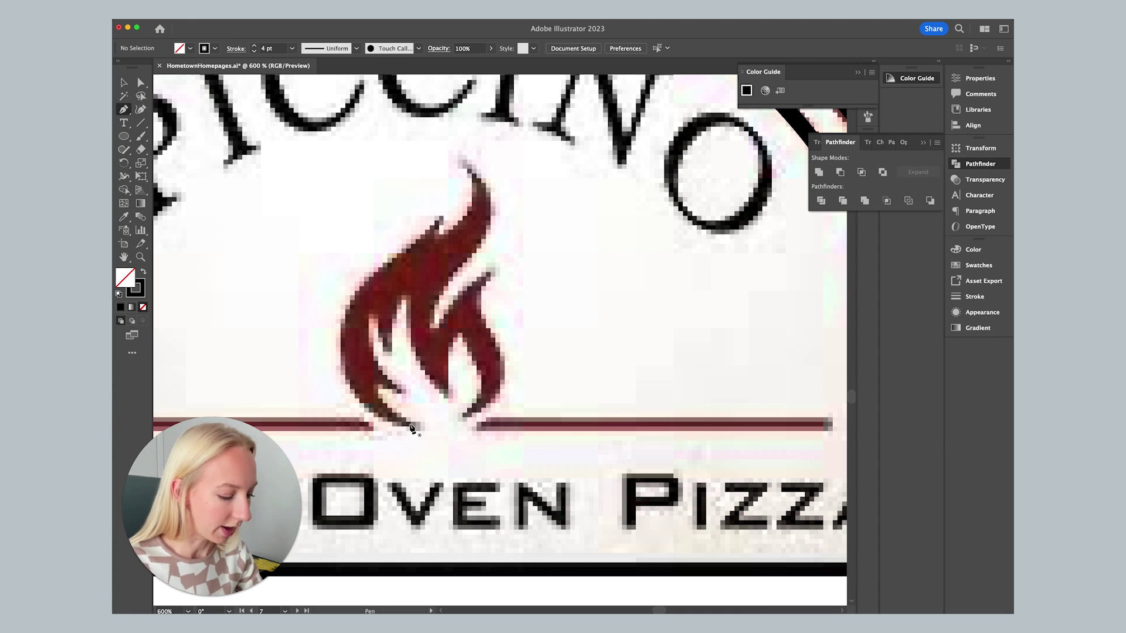
pyautogui.press('super+minus')
pyautogui.press('super+equal')
pyautogui.press('super+equal')
pyautogui.hscroll(-3, 412, 428)
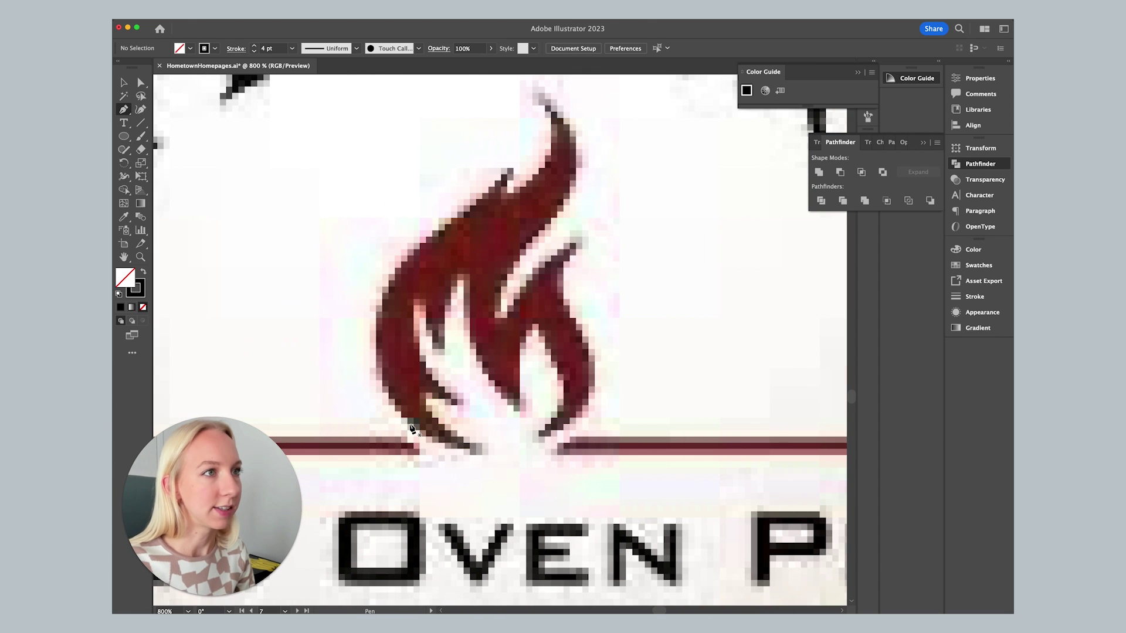
pyautogui.scroll(2, 417, 423)
pyautogui.click(473, 492)
pyautogui.click(473, 493)
pyautogui.moveTo(380, 405); pyautogui.dragTo(287, 95)
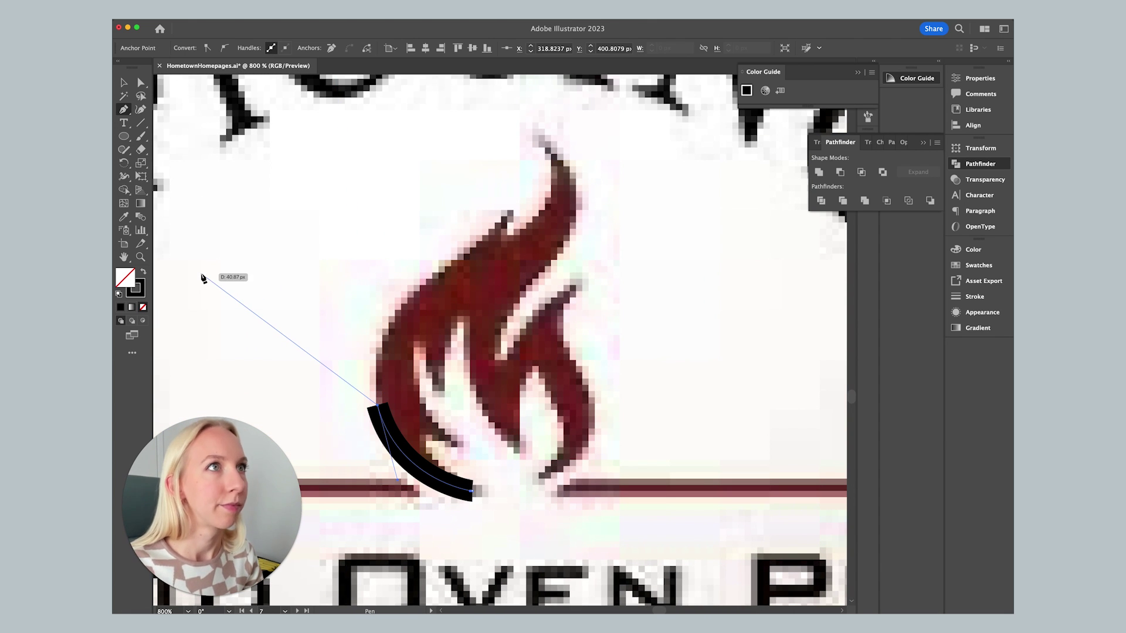
pyautogui.moveTo(427, 279); pyautogui.dragTo(519, 193)
pyautogui.click(506, 214)
pyautogui.moveTo(506, 243); pyautogui.dragTo(496, 254)
pyautogui.click(505, 243)
pyautogui.scroll(10, 536, 138)
pyautogui.moveTo(530, 453); pyautogui.dragTo(484, 368)
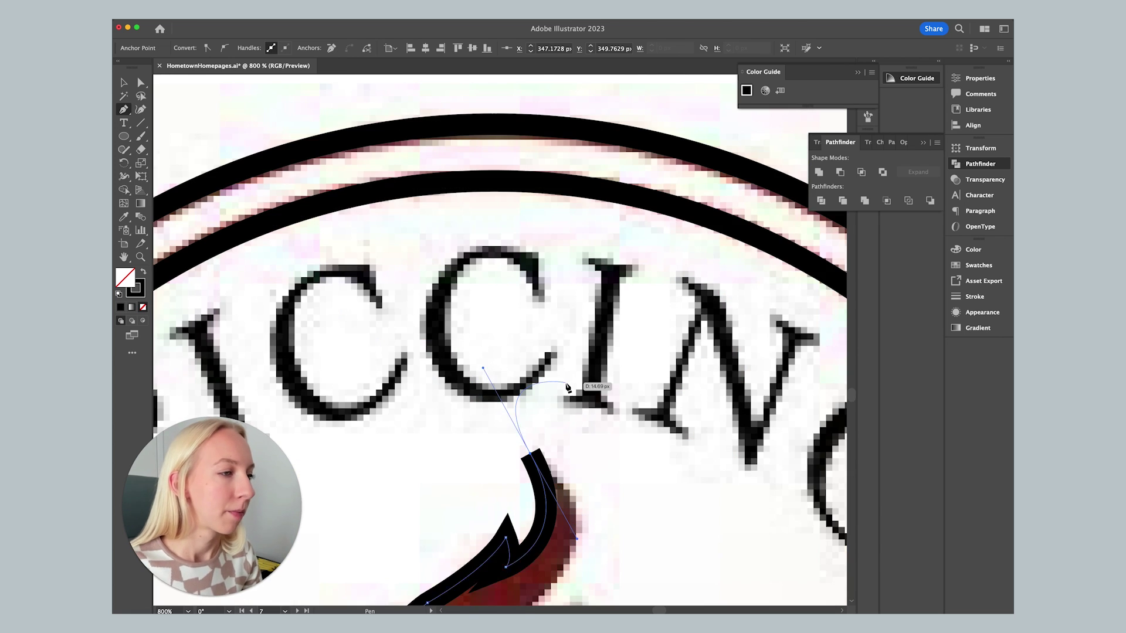
# - Trace down the flame's right side and inner lick, closing the path at the starting point
pyautogui.click(530, 454)
pyautogui.scroll(-8, 563, 352)
pyautogui.click(561, 326)
pyautogui.moveTo(560, 326); pyautogui.dragTo(499, 478)
pyautogui.scroll(-3, 503, 422)
pyautogui.click(503, 342)
pyautogui.moveTo(573, 273); pyautogui.dragTo(602, 268)
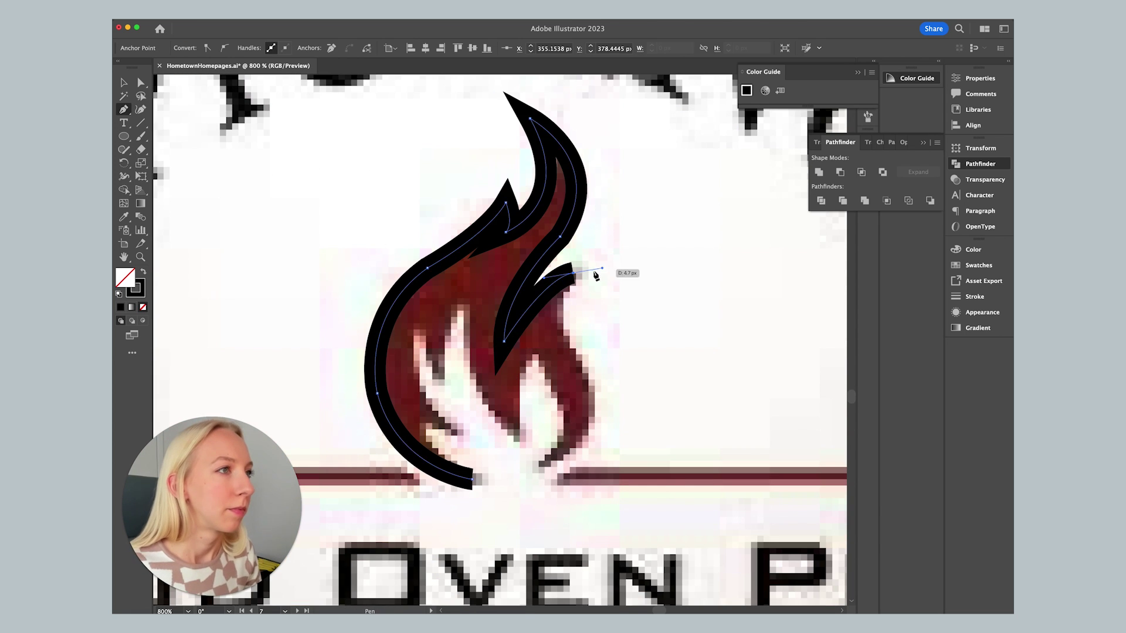
pyautogui.click(573, 273)
pyautogui.scroll(-5, 578, 281)
pyautogui.moveTo(579, 219); pyautogui.dragTo(592, 242)
pyautogui.moveTo(545, 339); pyautogui.dragTo(480, 354)
pyautogui.click(545, 339)
pyautogui.click(538, 230)
pyautogui.moveTo(519, 308); pyautogui.dragTo(523, 319)
pyautogui.moveTo(464, 182); pyautogui.dragTo(473, 111)
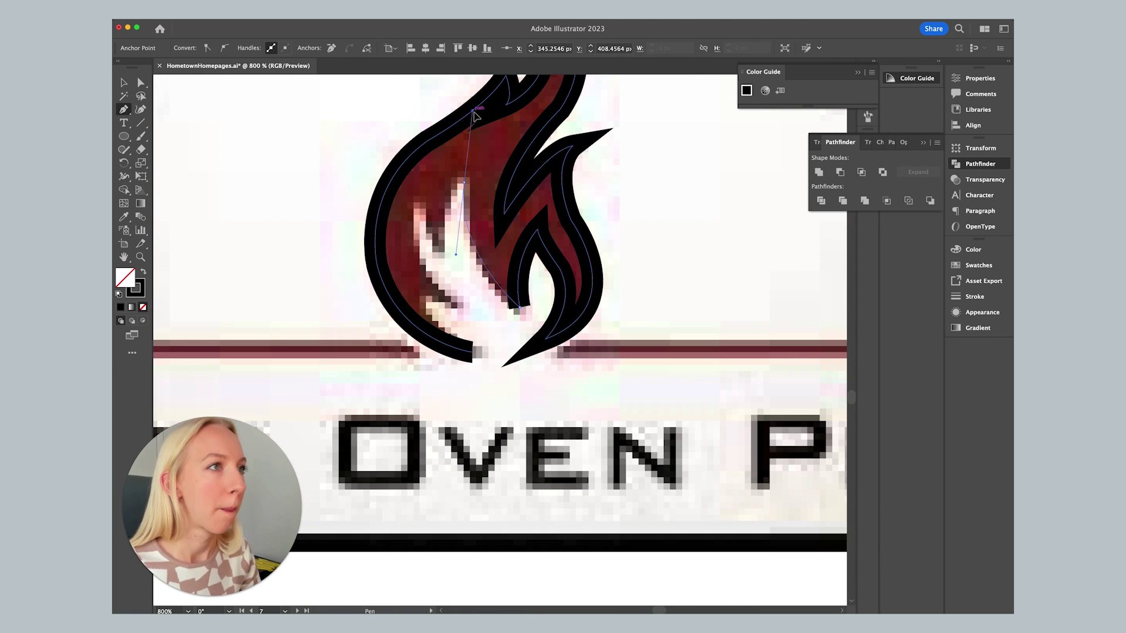
pyautogui.click(474, 111)
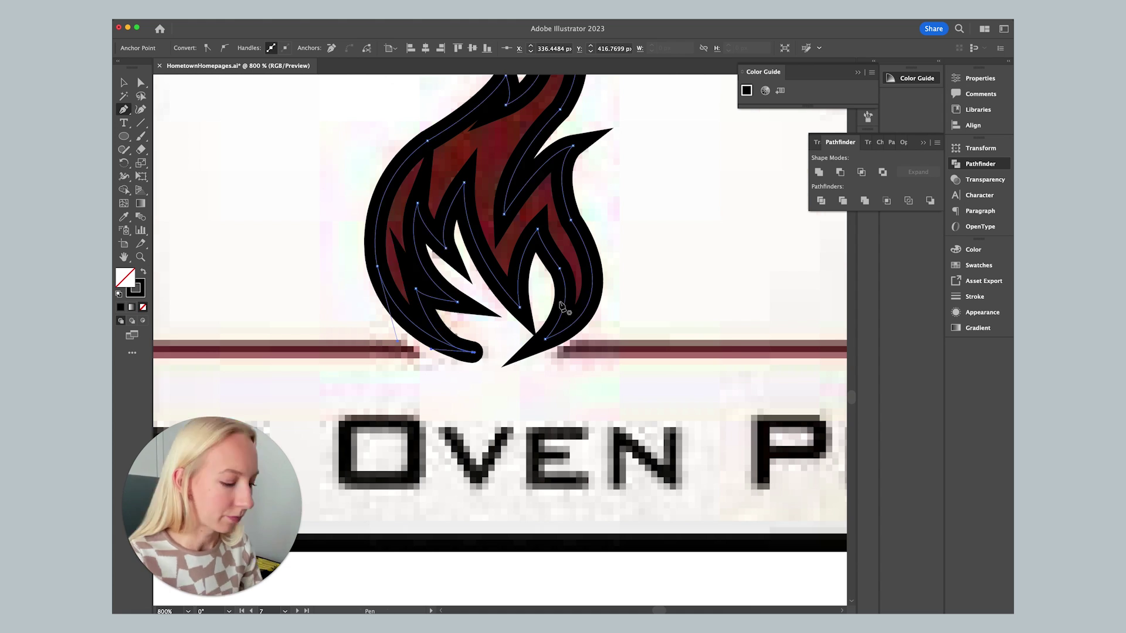
# - Swap fill and stroke so the traced flame becomes solid black
pyautogui.press('super+minus')
pyautogui.press('super+minus')
pyautogui.press('v')
pyautogui.click(254, 51)
pyautogui.click(254, 51)
pyautogui.hotkey('shift', 'x')
pyautogui.press('\\')
pyautogui.scroll(1, 402, 361)
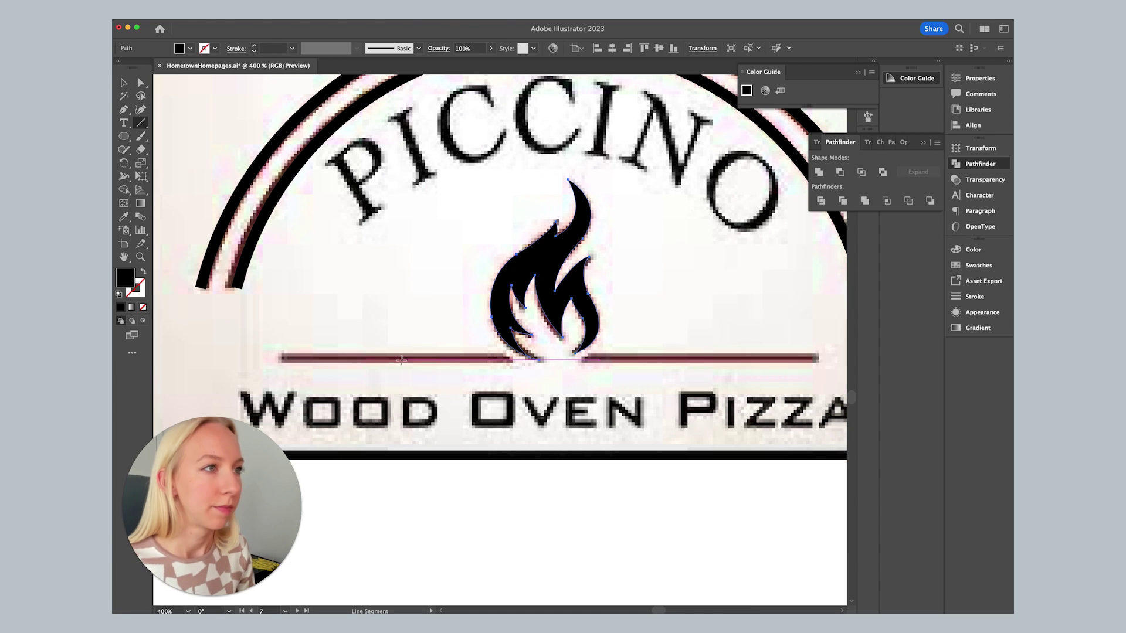
pyautogui.click(285, 359)
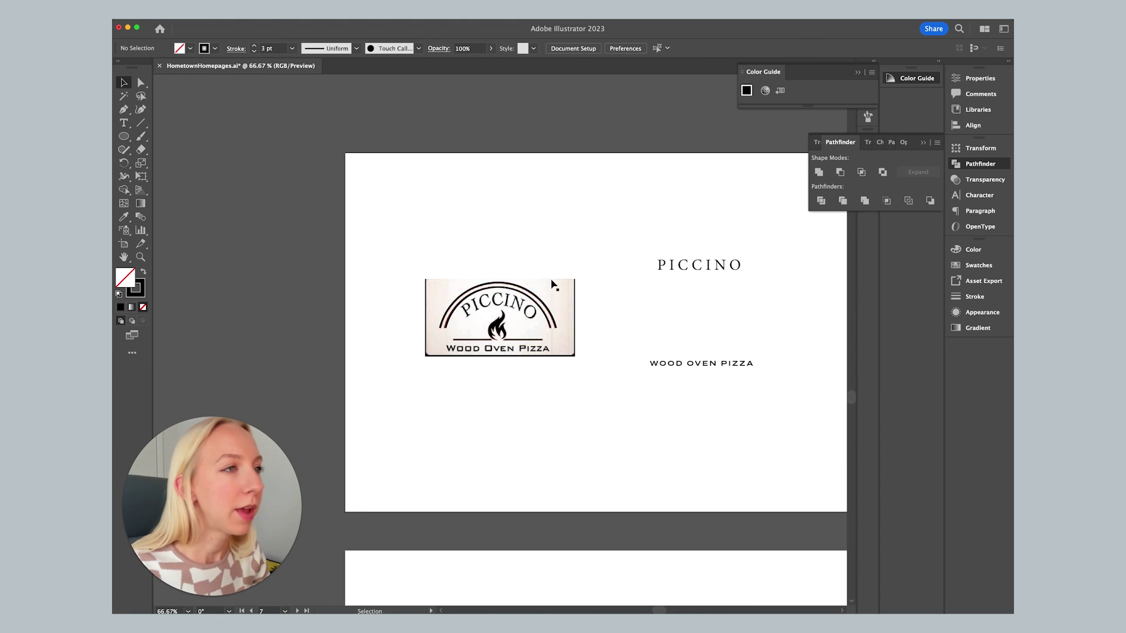
# - Move the logo photo aside and place the traced arch and flame art between PICCINO and WOOD OVEN PIZZA
pyautogui.moveTo(552, 284); pyautogui.dragTo(396, 285)
pyautogui.click(446, 276)
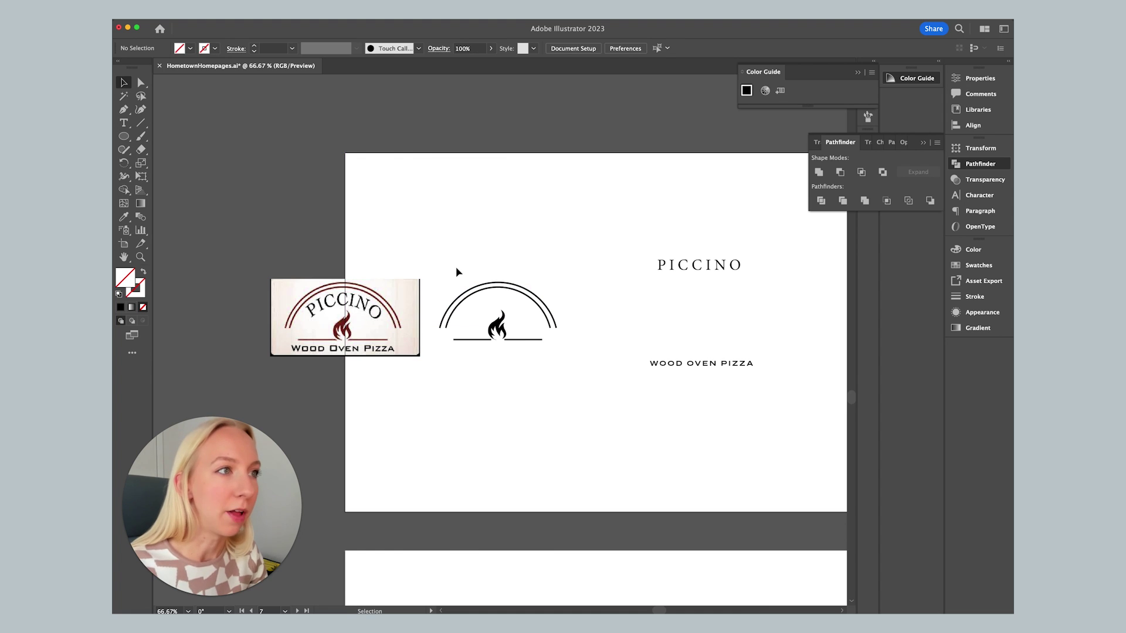
pyautogui.moveTo(545, 371); pyautogui.dragTo(547, 370)
pyautogui.moveTo(504, 339); pyautogui.dragTo(702, 339)
pyautogui.moveTo(377, 329); pyautogui.dragTo(515, 330)
pyautogui.hscroll(4, 594, 340)
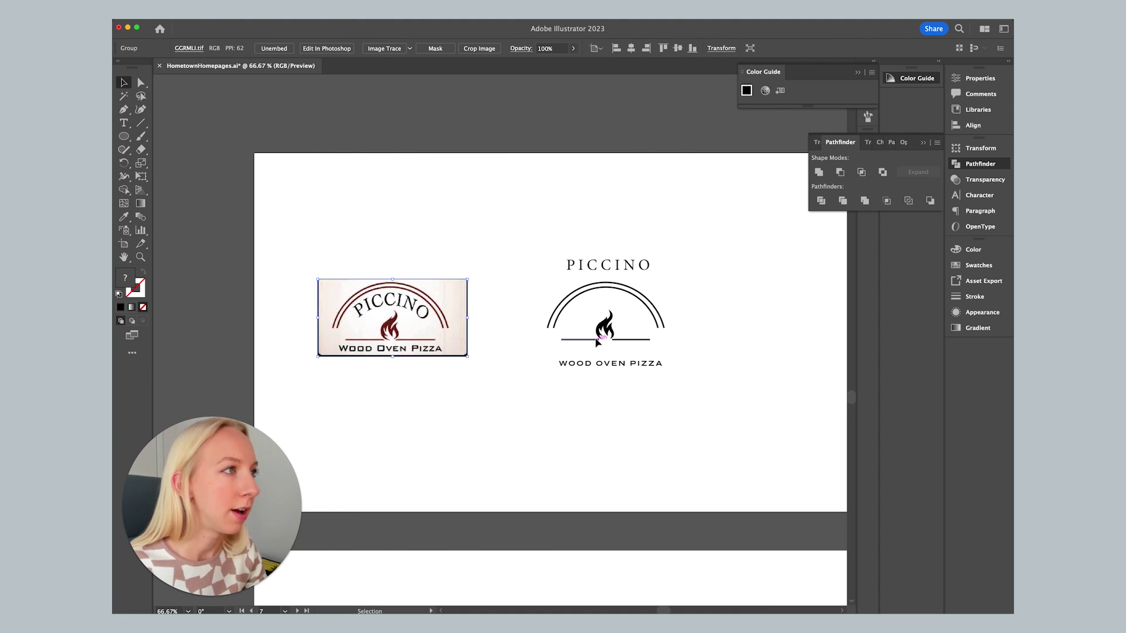
pyautogui.press('super+equal')
pyautogui.press('super+equal')
pyautogui.press('super+equal')
pyautogui.press('super+equal')
pyautogui.press('super+equal')
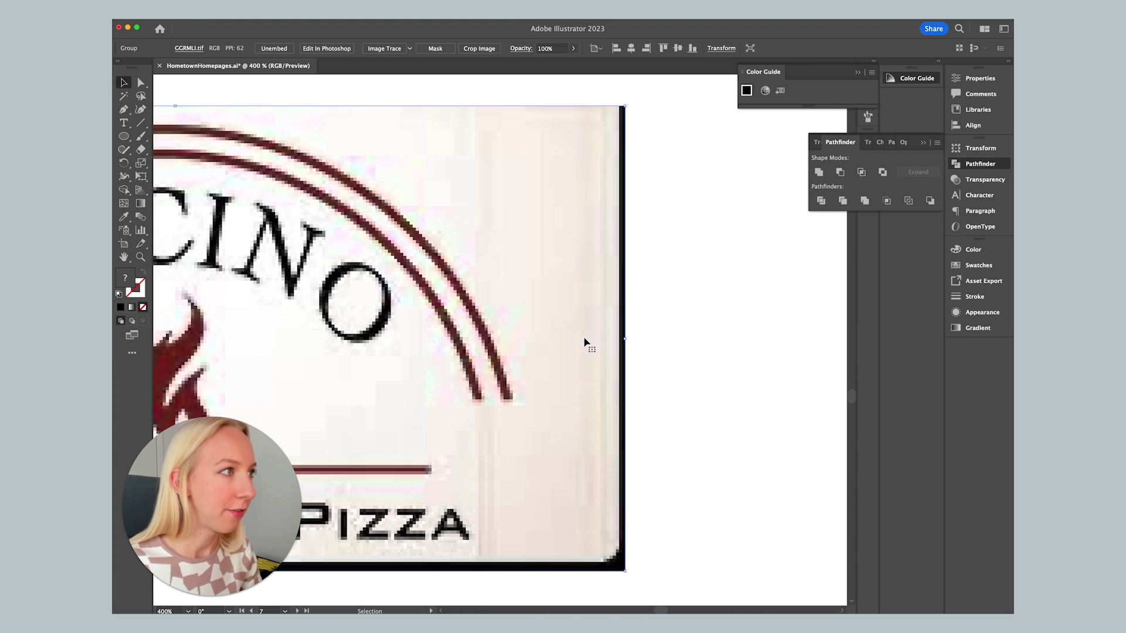
pyautogui.hscroll(10, 559, 340)
# - Zoom in on the traced flame and reshape its lower-left curve with the Direct Selection tool
pyautogui.click(648, 405)
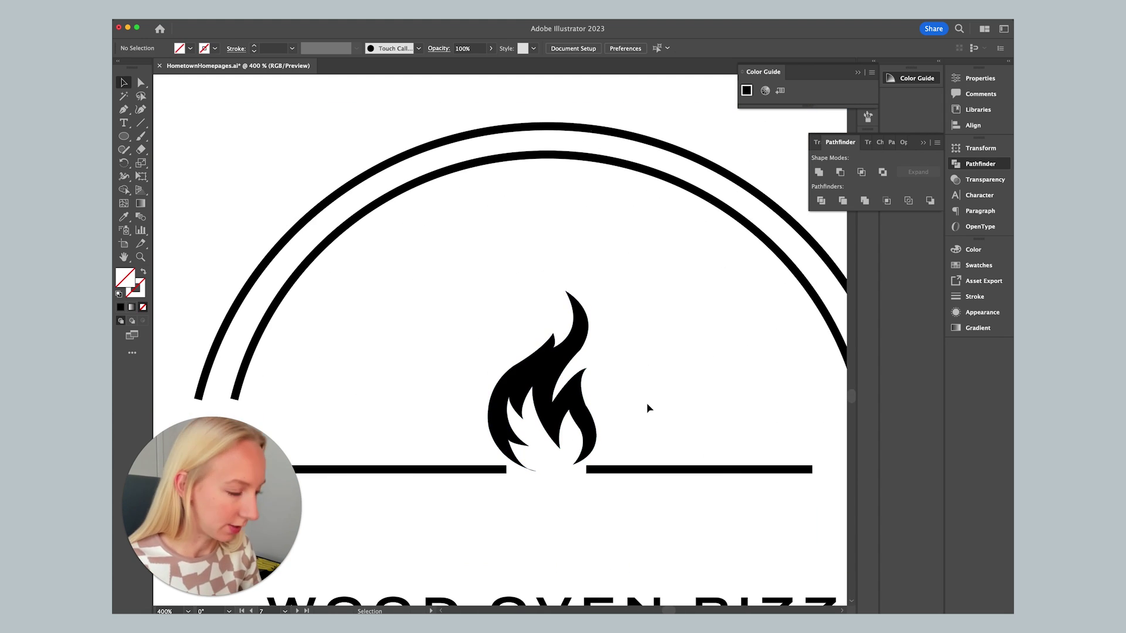
pyautogui.click(576, 407)
pyautogui.press('super+equal')
pyautogui.press('super+equal')
pyautogui.scroll(-3, 578, 402)
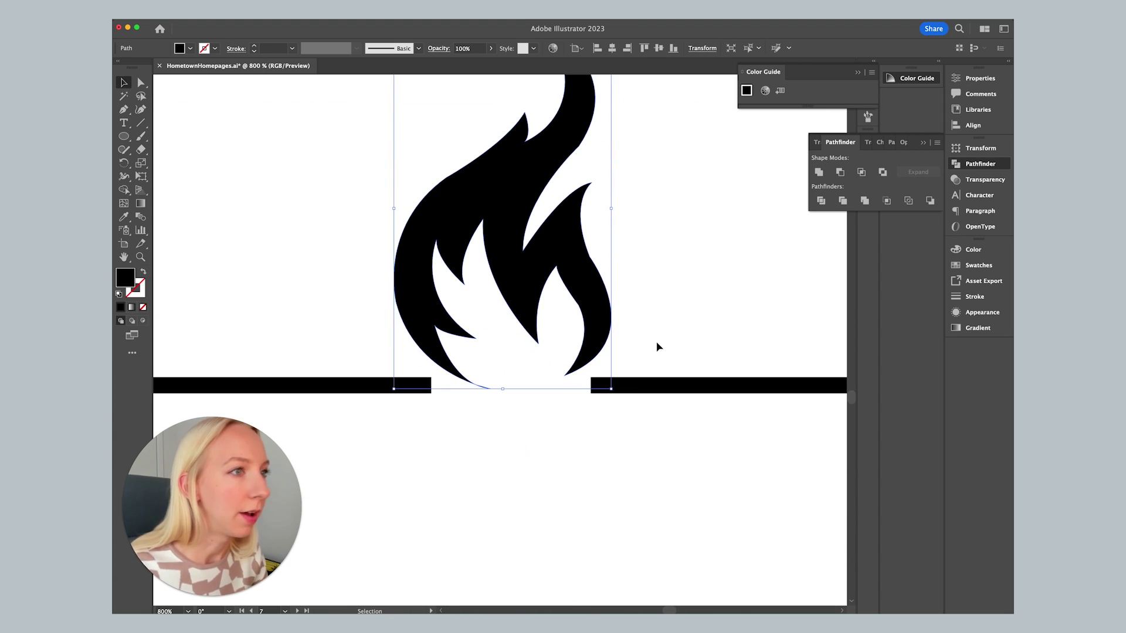
pyautogui.click(658, 346)
pyautogui.press('a')
pyautogui.click(438, 352)
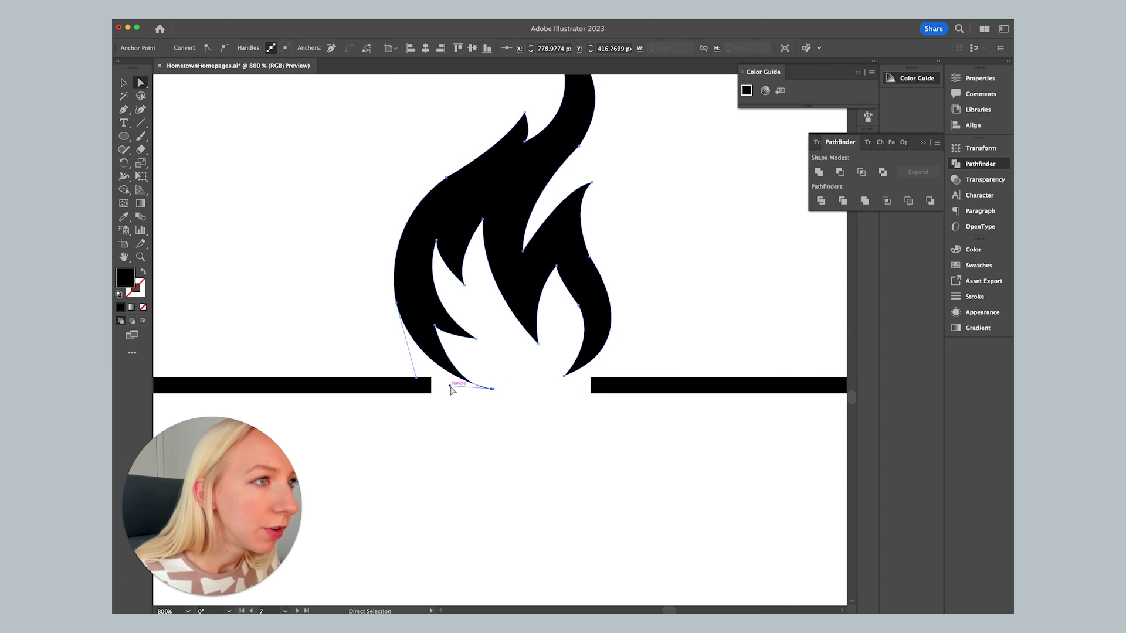
pyautogui.moveTo(453, 390); pyautogui.dragTo(461, 377)
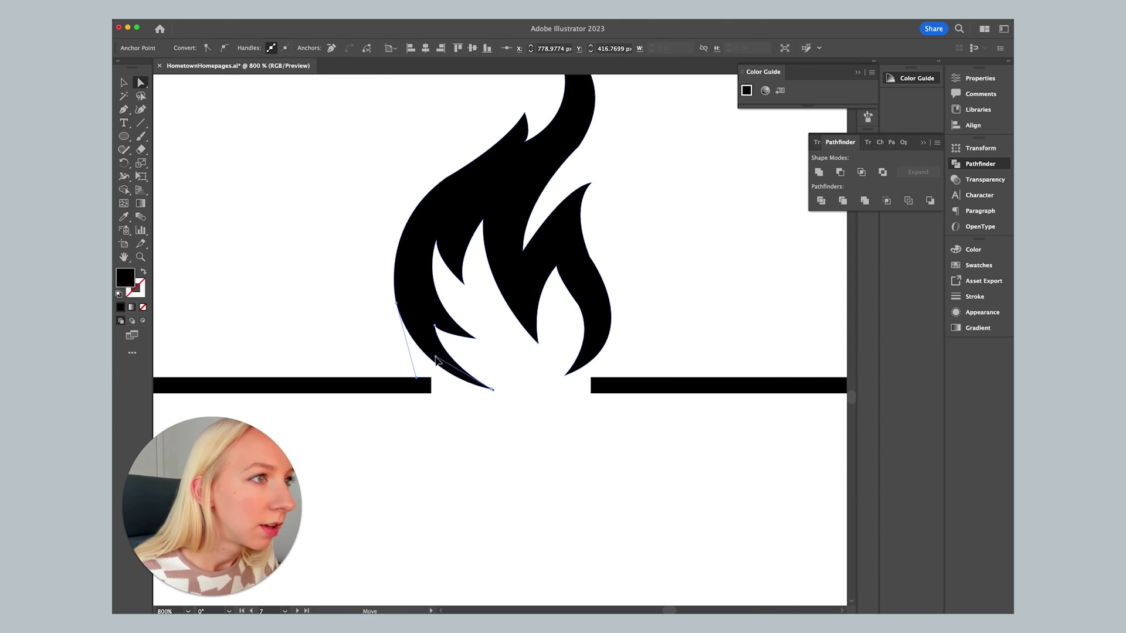
pyautogui.scroll(1, 591, 293)
pyautogui.click(579, 312)
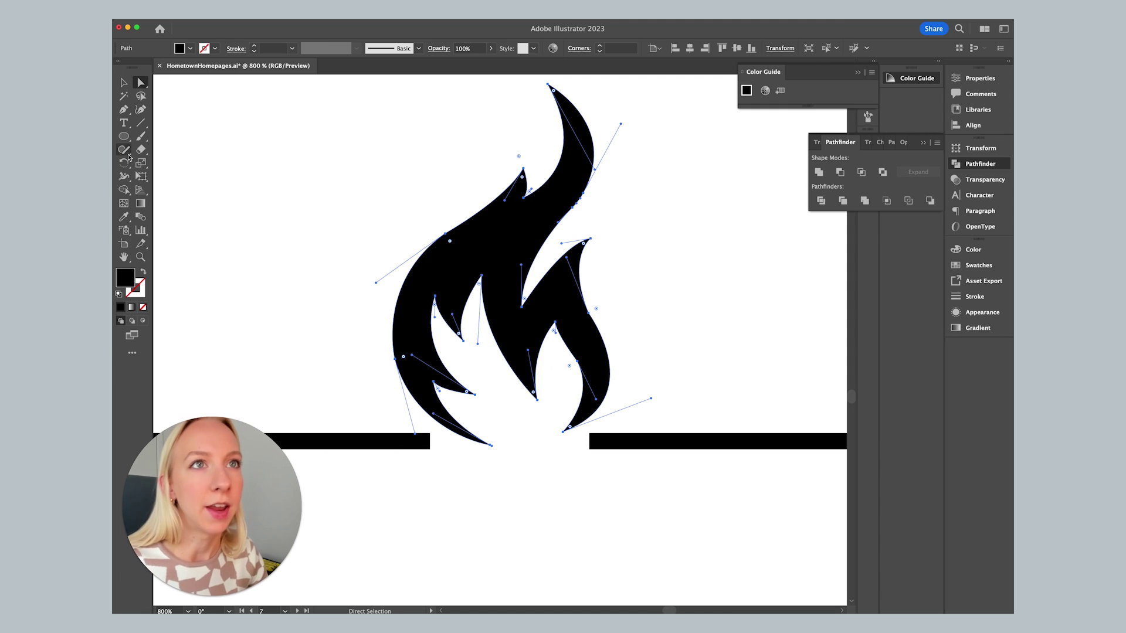
# - Run the Smooth tool along the flame path's edges, then deselect it
pyautogui.click(126, 151)
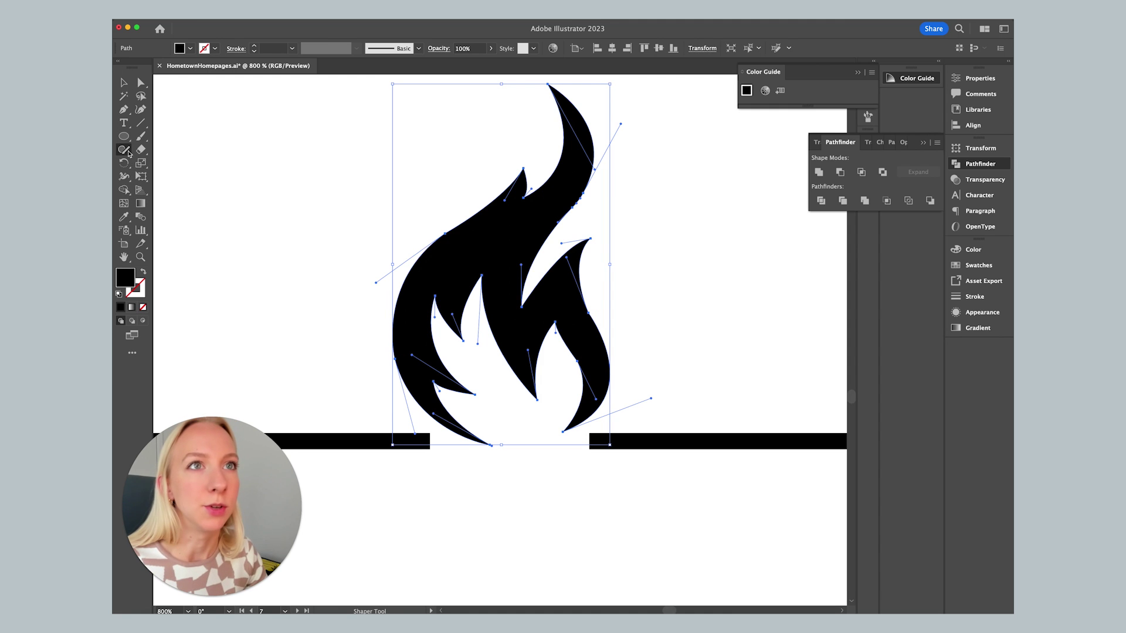
pyautogui.moveTo(132, 157); pyautogui.dragTo(157, 171)
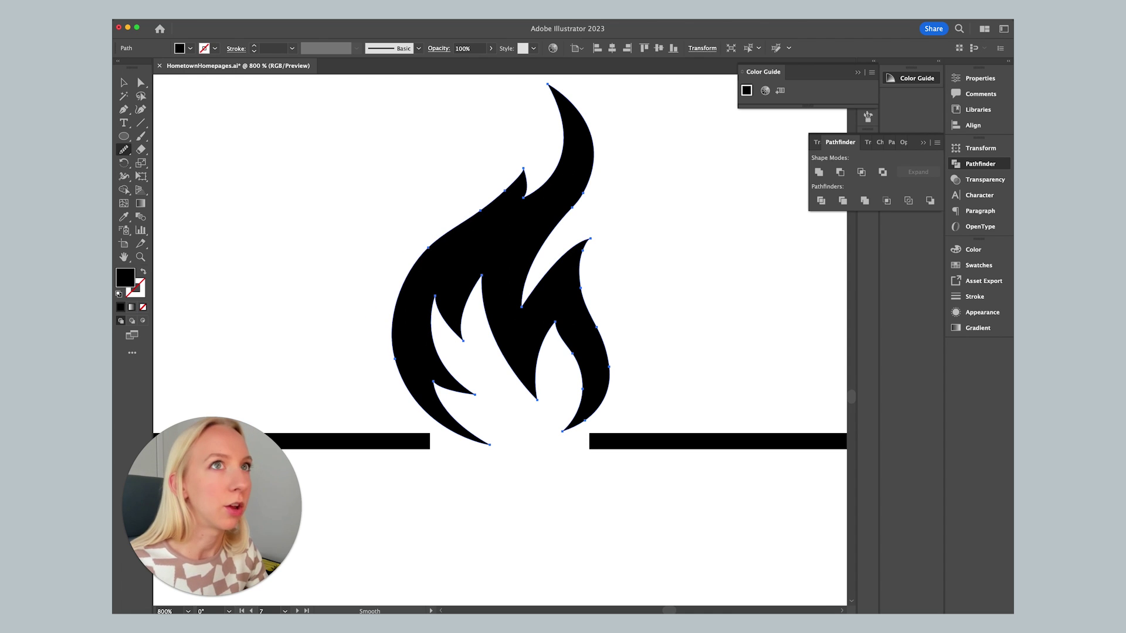
pyautogui.scroll(1, 592, 156)
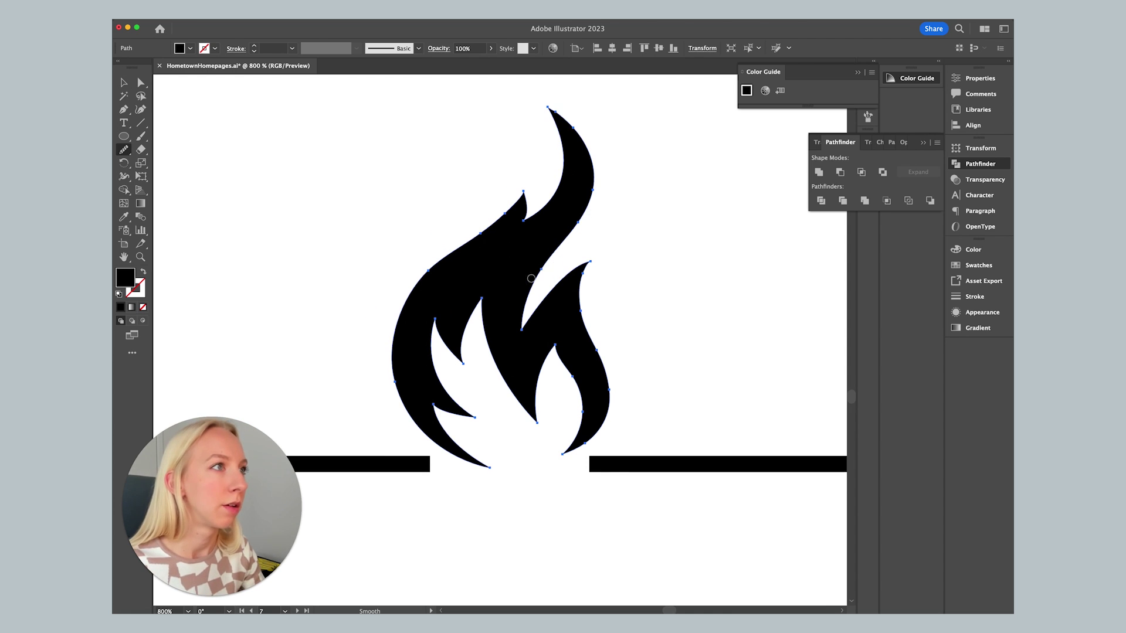
pyautogui.click(124, 82)
pyautogui.click(297, 150)
pyautogui.scroll(-1, 674, 259)
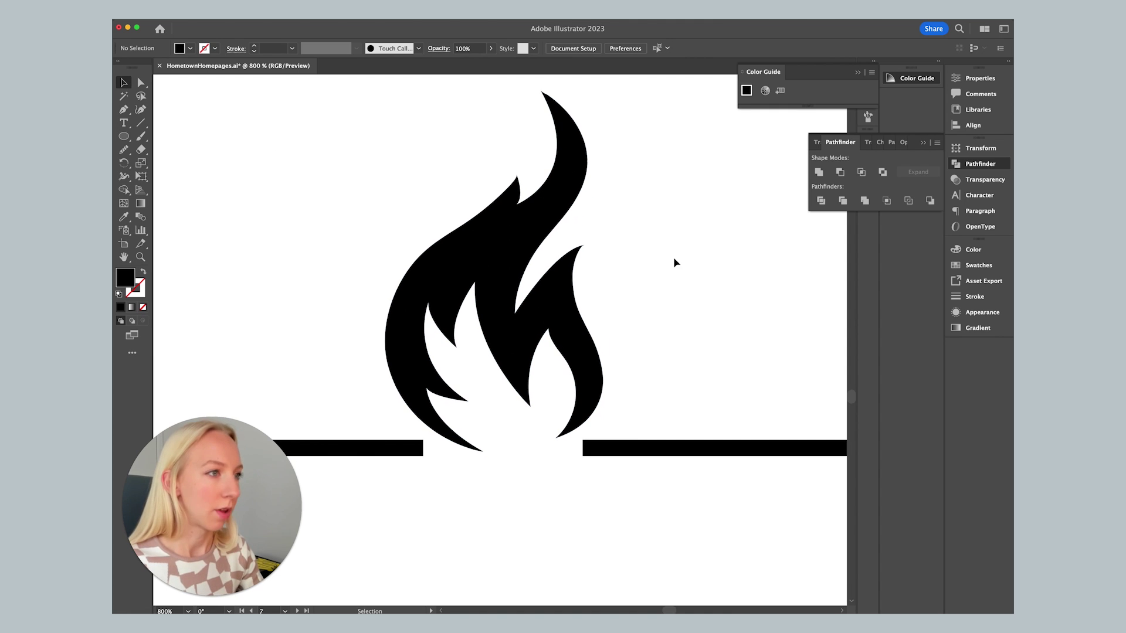
# - Delete the right and left base lines beneath the flame
pyautogui.press('super+minus')
pyautogui.press('super+minus')
pyautogui.press('super+minus')
pyautogui.press('super+minus')
pyautogui.press('super+minus')
pyautogui.press('super+plus')
pyautogui.press('super+plus')
pyautogui.press('super+plus')
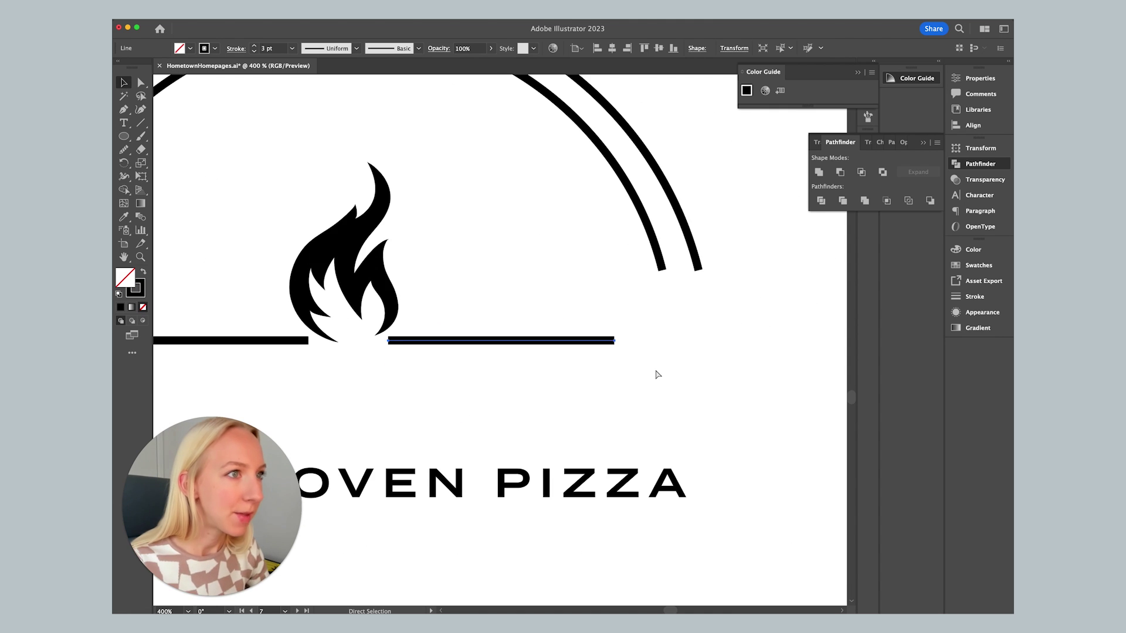
pyautogui.hscroll(-4, 658, 374)
pyautogui.press('super+minus')
pyautogui.press('super+minus')
pyautogui.hscroll(-1, 656, 373)
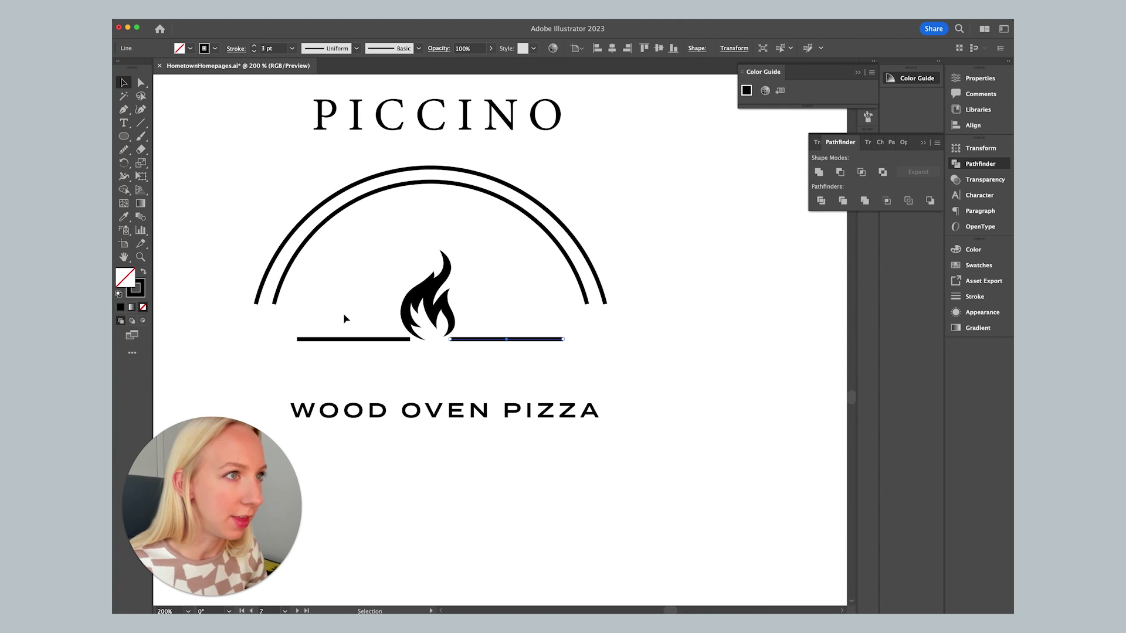
pyautogui.press('super+plus')
pyautogui.press('super+plus')
pyautogui.press('super+plus')
pyautogui.moveTo(343, 315); pyautogui.dragTo(509, 404)
pyautogui.click(505, 401)
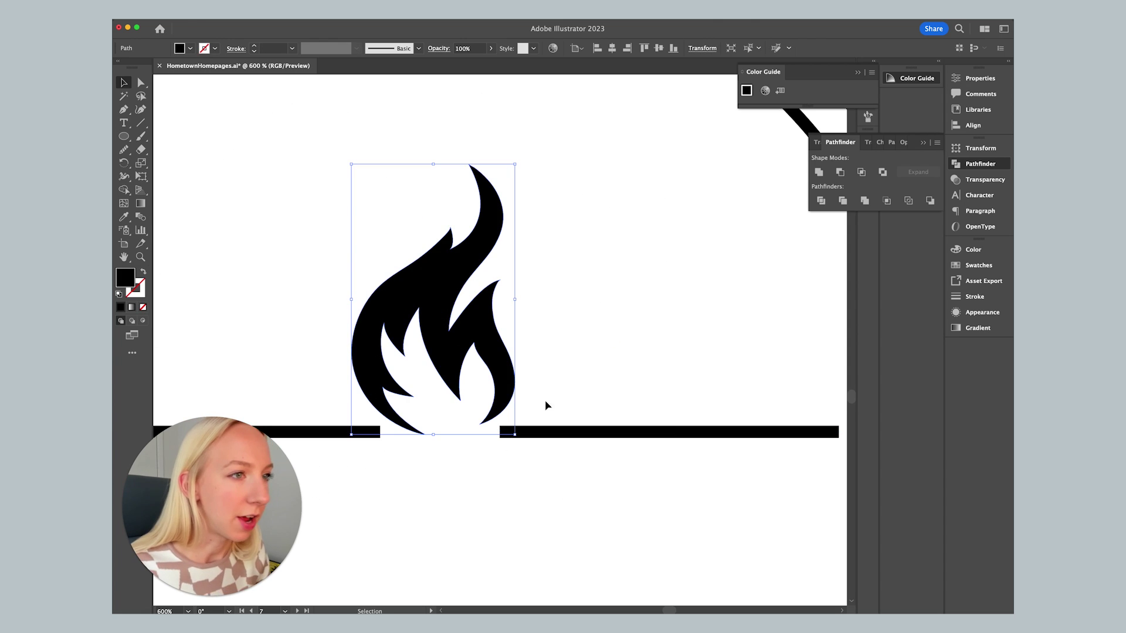
pyautogui.click(592, 449)
pyautogui.click(546, 437)
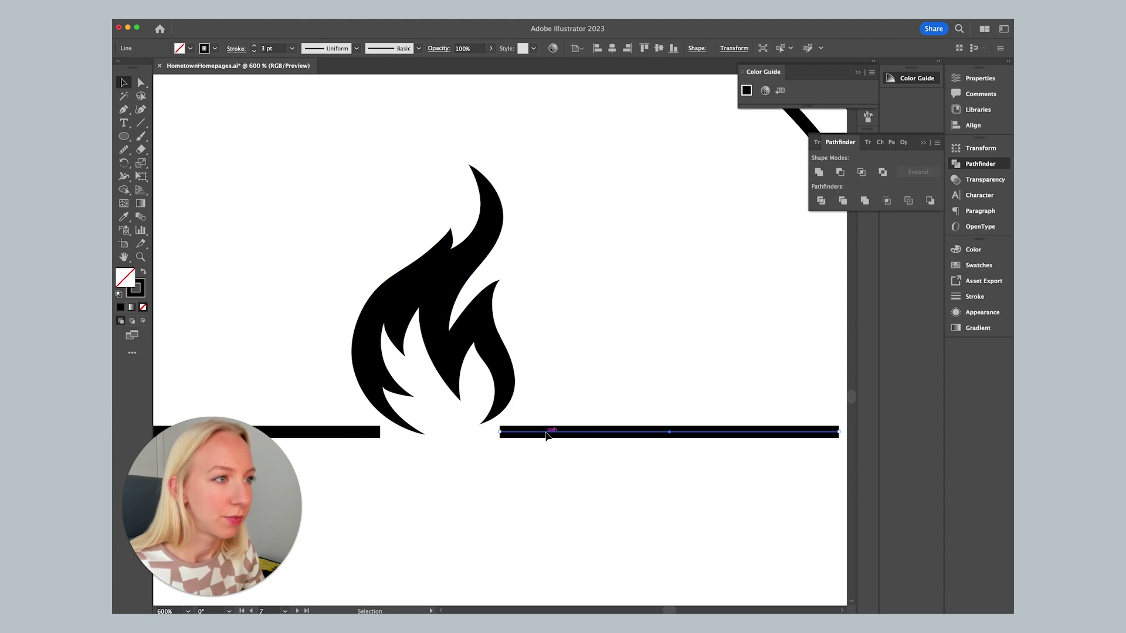
pyautogui.press('Delete')
pyautogui.click(340, 434)
pyautogui.press('Delete')
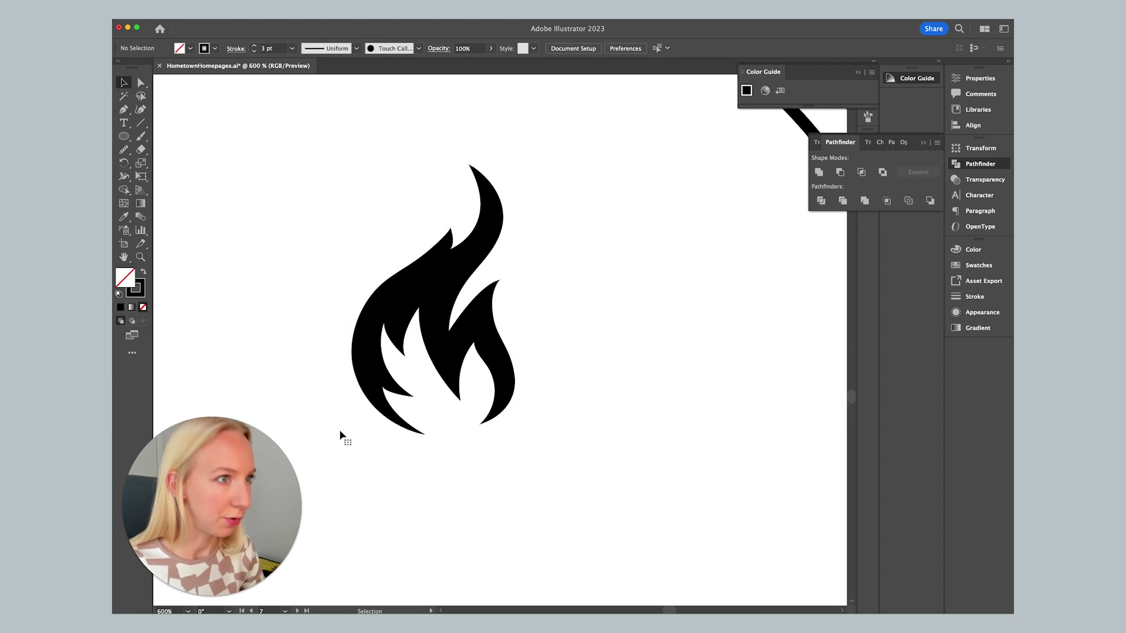
# - Draw one thin rectangle bar under the flame and swap its fill and stroke to make it solid black
pyautogui.moveTo(126, 141); pyautogui.dragTo(170, 134)
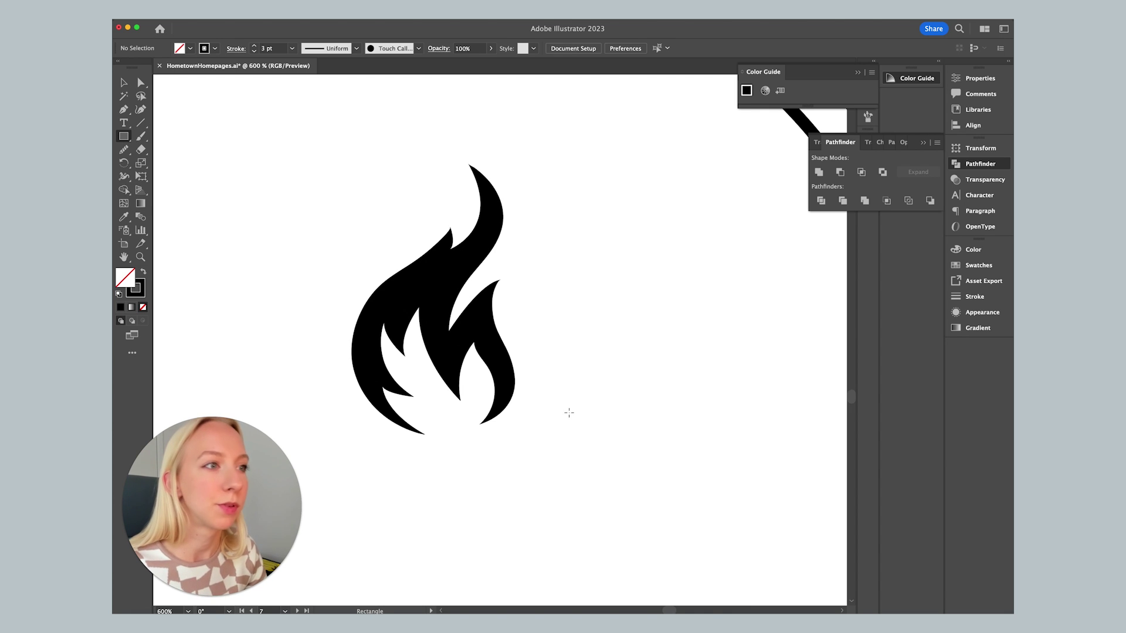
pyautogui.moveTo(481, 423); pyautogui.dragTo(719, 428)
pyautogui.click(144, 274)
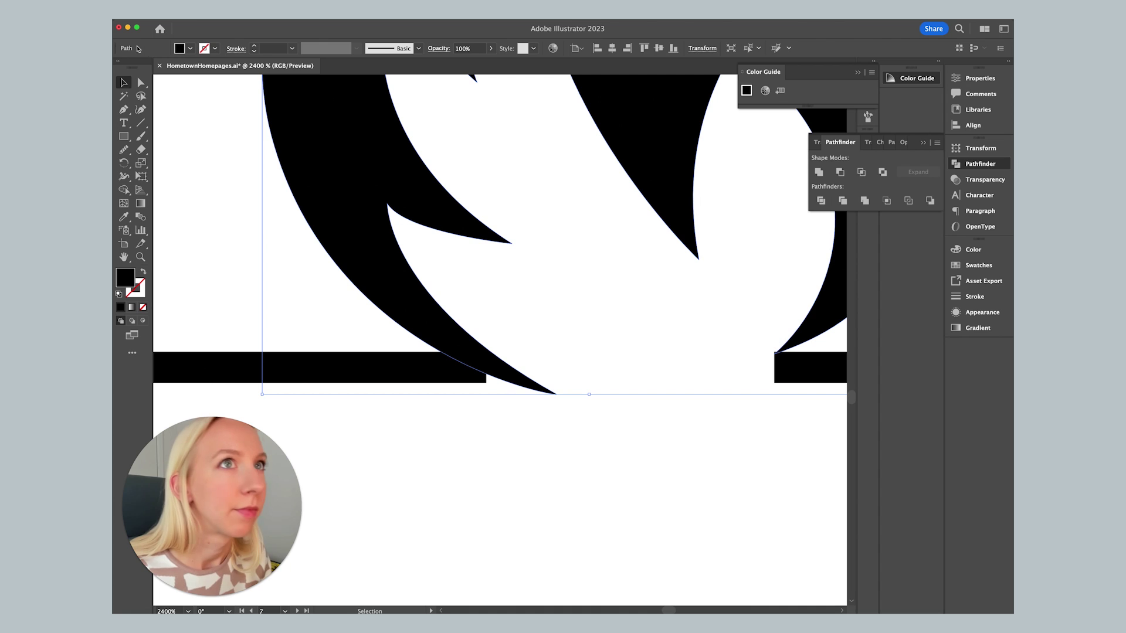
# - Pull the flame's bottom tip anchor left so the lower tip is shorter and meets the bar
pyautogui.click(141, 83)
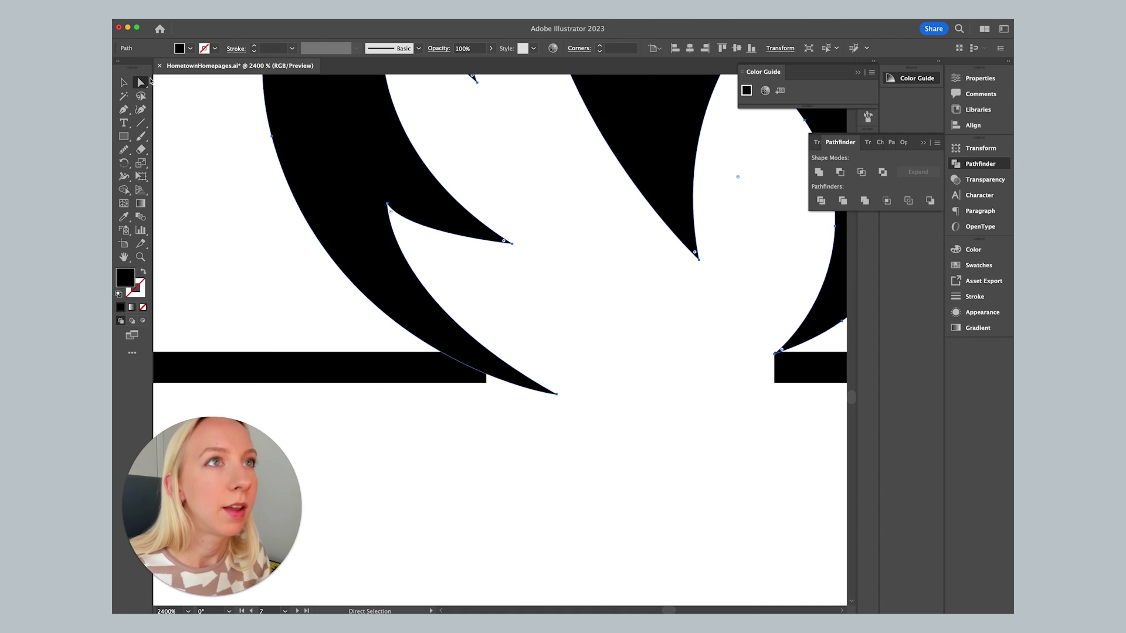
pyautogui.click(557, 394)
pyautogui.moveTo(557, 394)
pyautogui.mouseDown()
pyautogui.moveTo(487, 384)
pyautogui.moveTo(546, 387)
pyautogui.mouseUp()
pyautogui.click(487, 383)
pyautogui.click(600, 395)
pyautogui.press('super+minus')
pyautogui.press('super+minus')
pyautogui.press('super+minus')
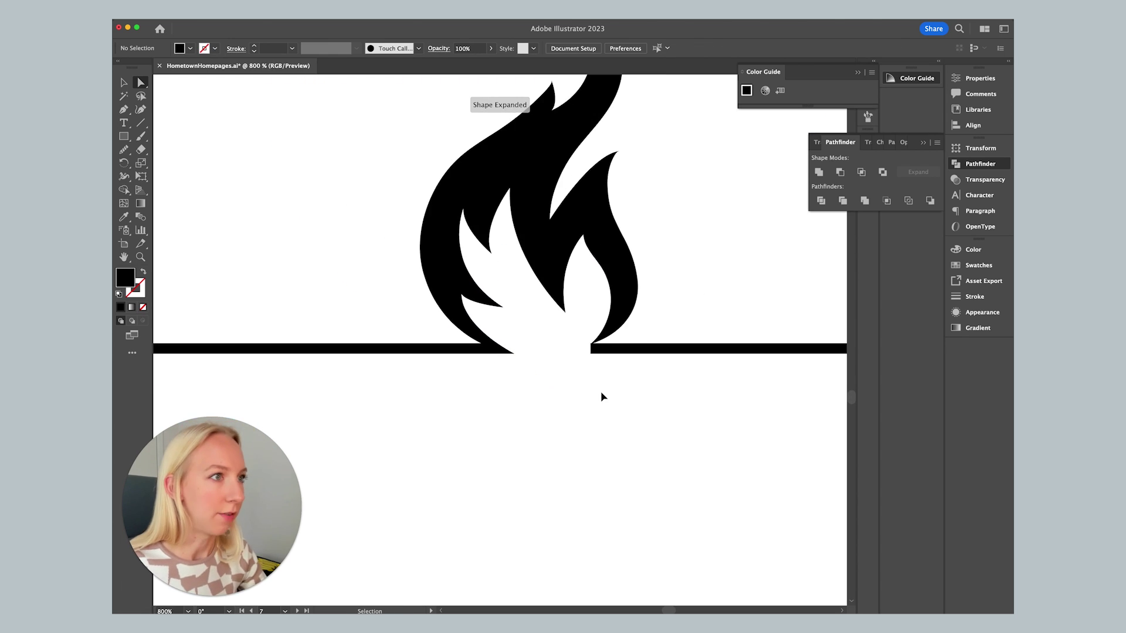
pyautogui.press('super+plus')
pyautogui.press('super+plus')
pyautogui.hscroll(3, 601, 393)
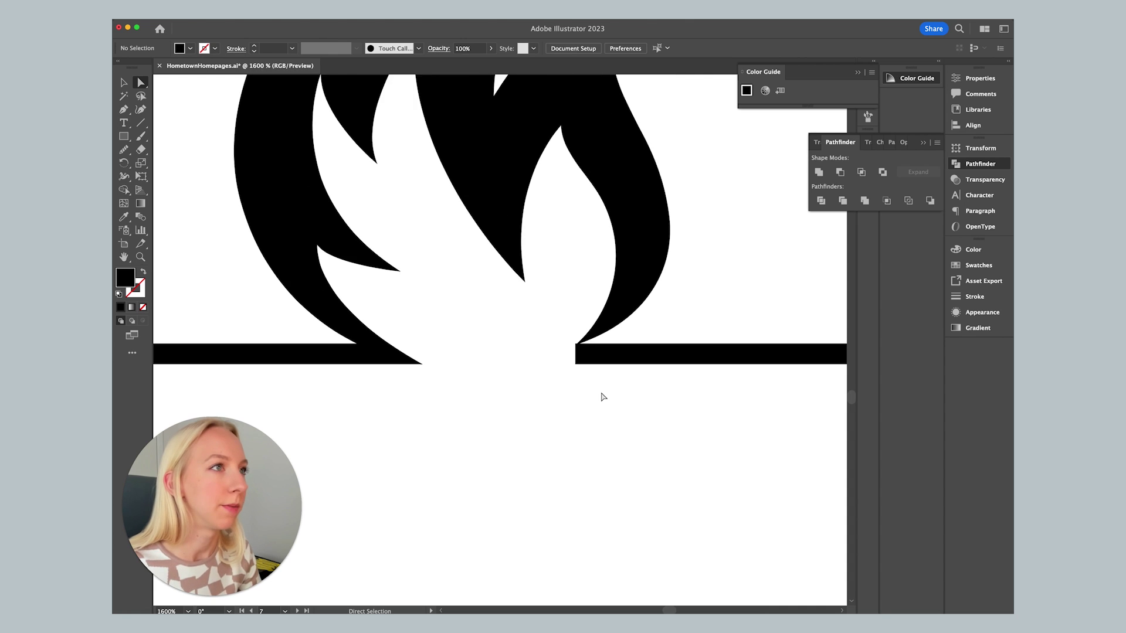
pyautogui.press('super+1')
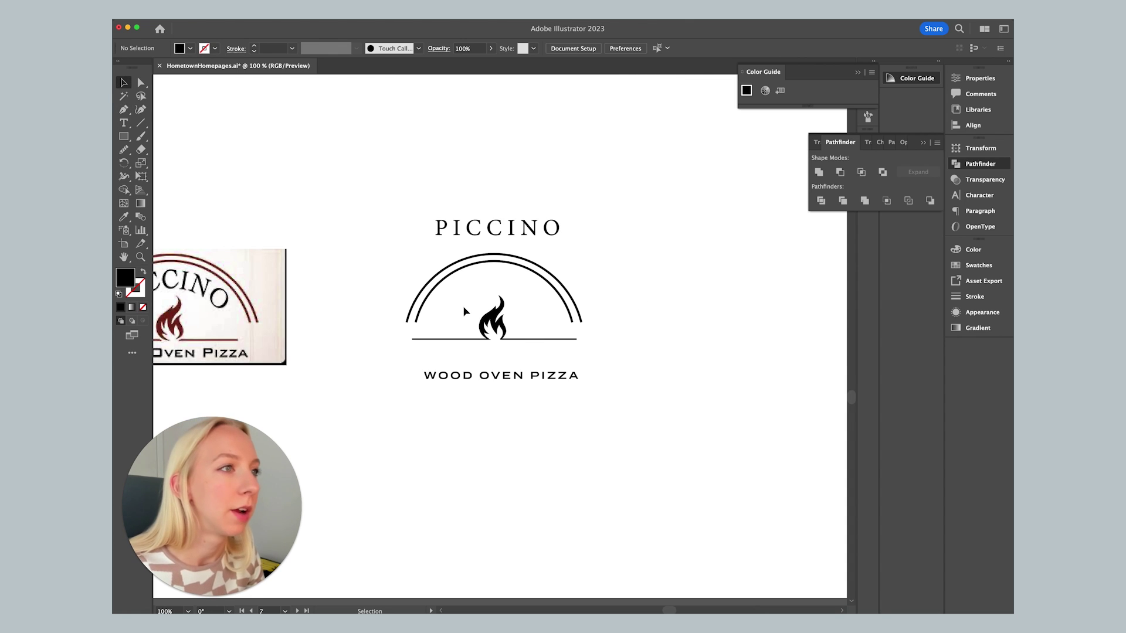
# - Unite the flame and base bar into a single shape with Pathfinder
pyautogui.click(534, 340)
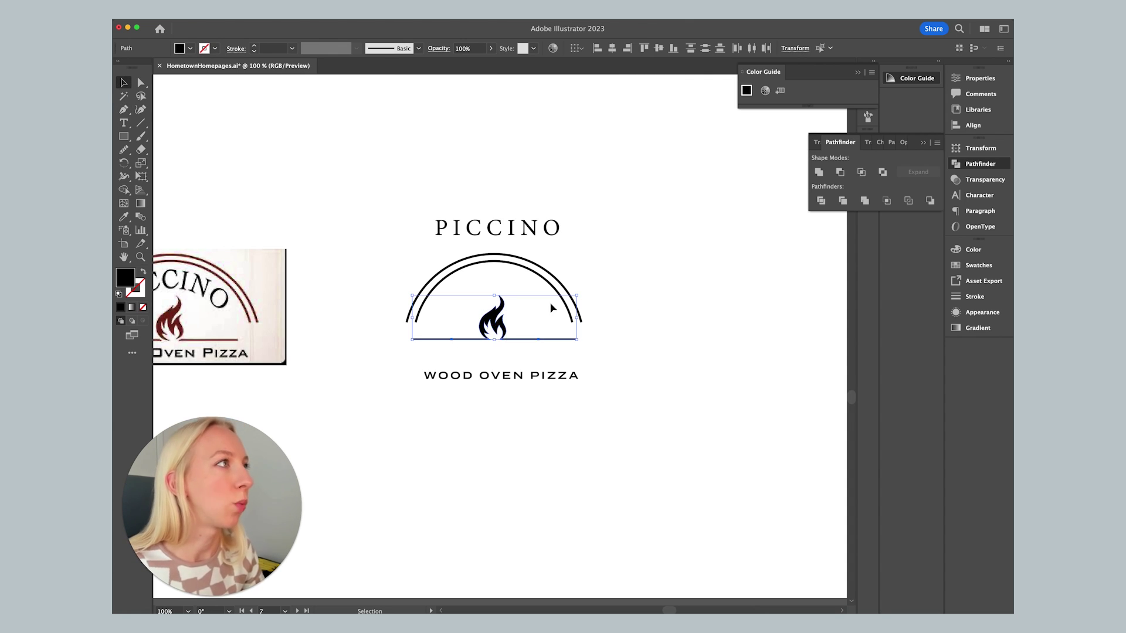
pyautogui.click(819, 171)
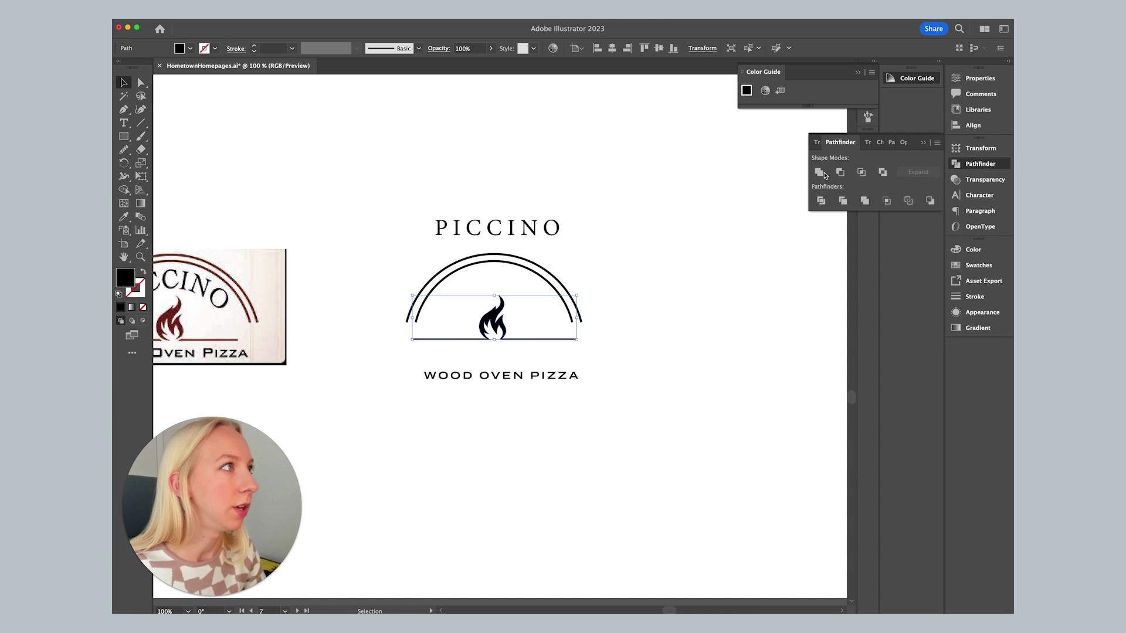
pyautogui.click(667, 320)
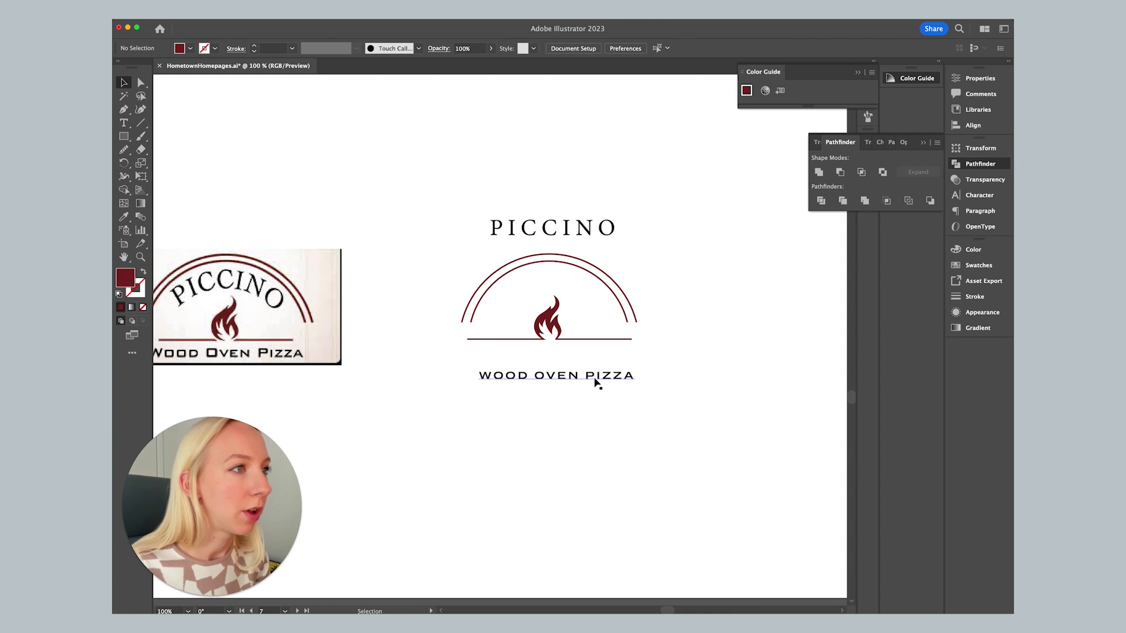
# - Move WOOD OVEN PIZZA up so it sits just beneath the bar
pyautogui.moveTo(596, 383); pyautogui.dragTo(584, 354)
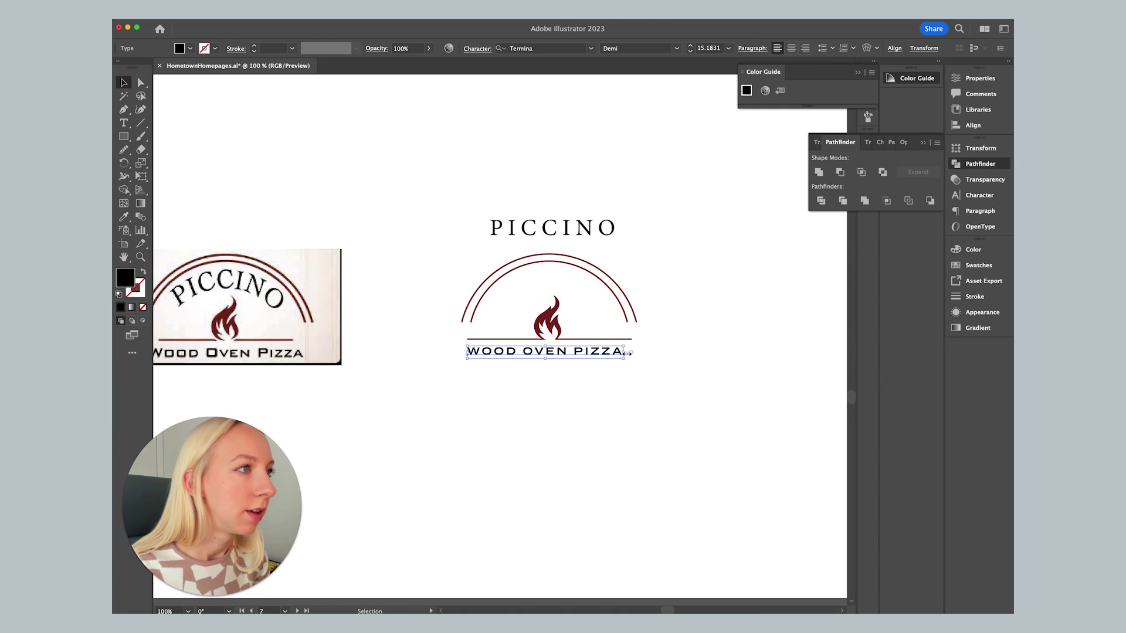
pyautogui.click(694, 363)
pyautogui.hscroll(-3, 694, 363)
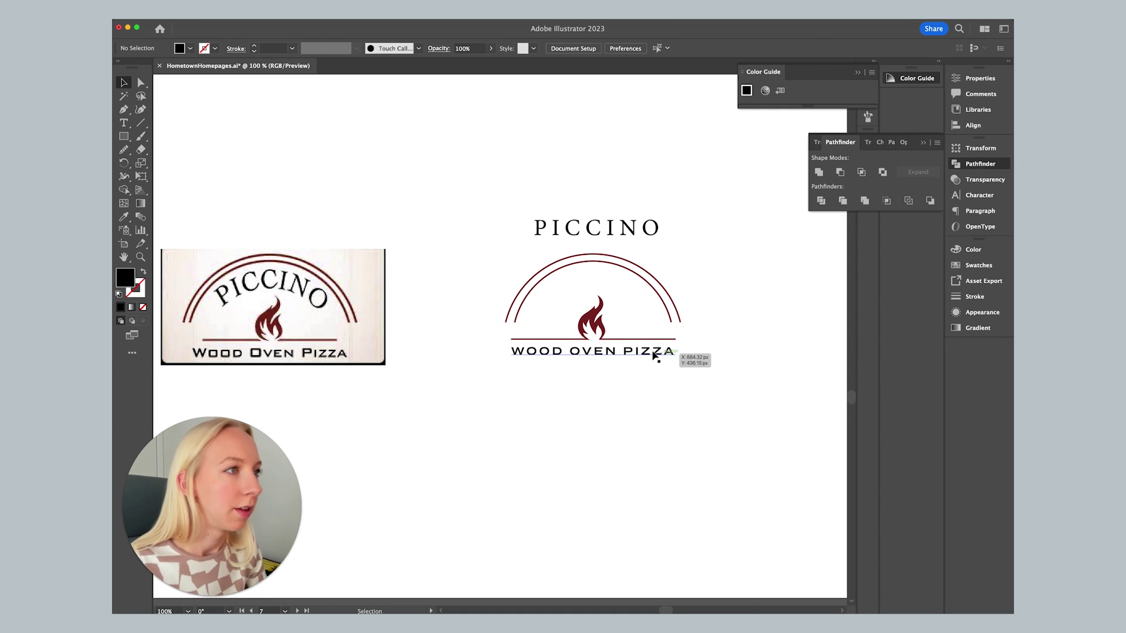
pyautogui.moveTo(649, 353); pyautogui.dragTo(650, 357)
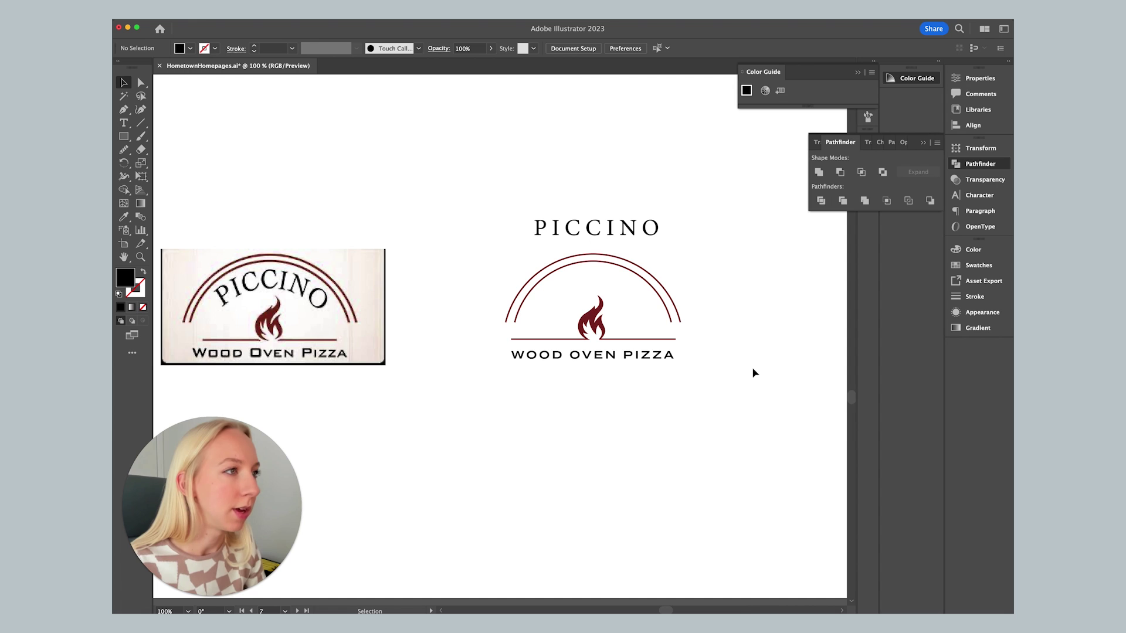
pyautogui.hscroll(4, 754, 372)
# - Reposition PICCINO higher above the arches, leaving more space below it
pyautogui.moveTo(597, 229); pyautogui.dragTo(616, 285)
pyautogui.scroll(3, 621, 255)
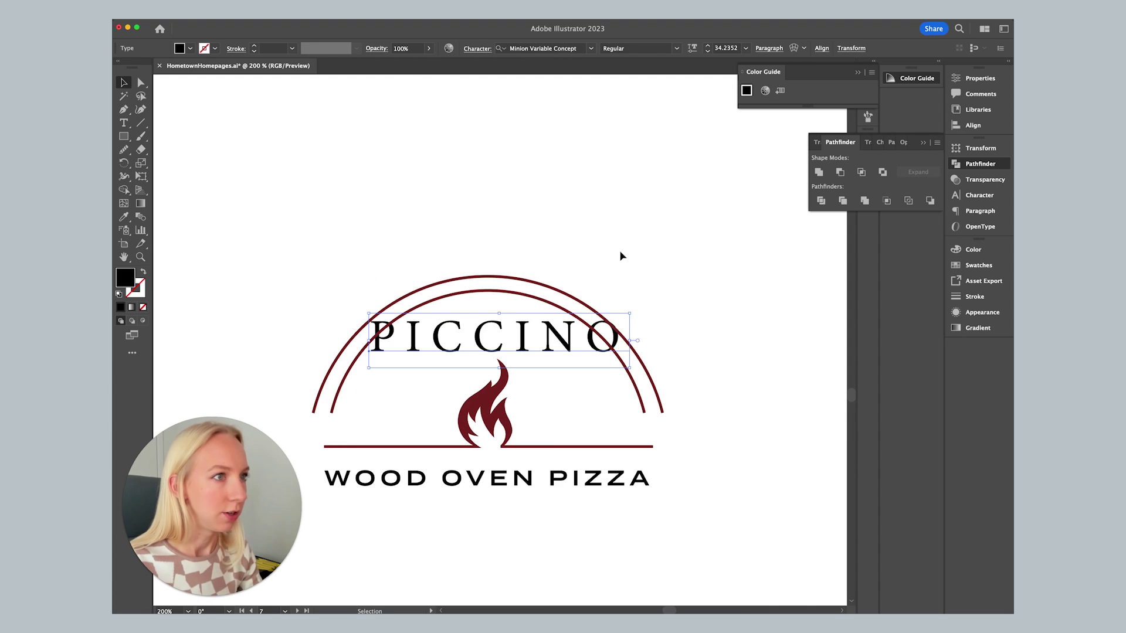
pyautogui.scroll(-3, 545, 238)
pyautogui.moveTo(536, 237); pyautogui.dragTo(548, 111)
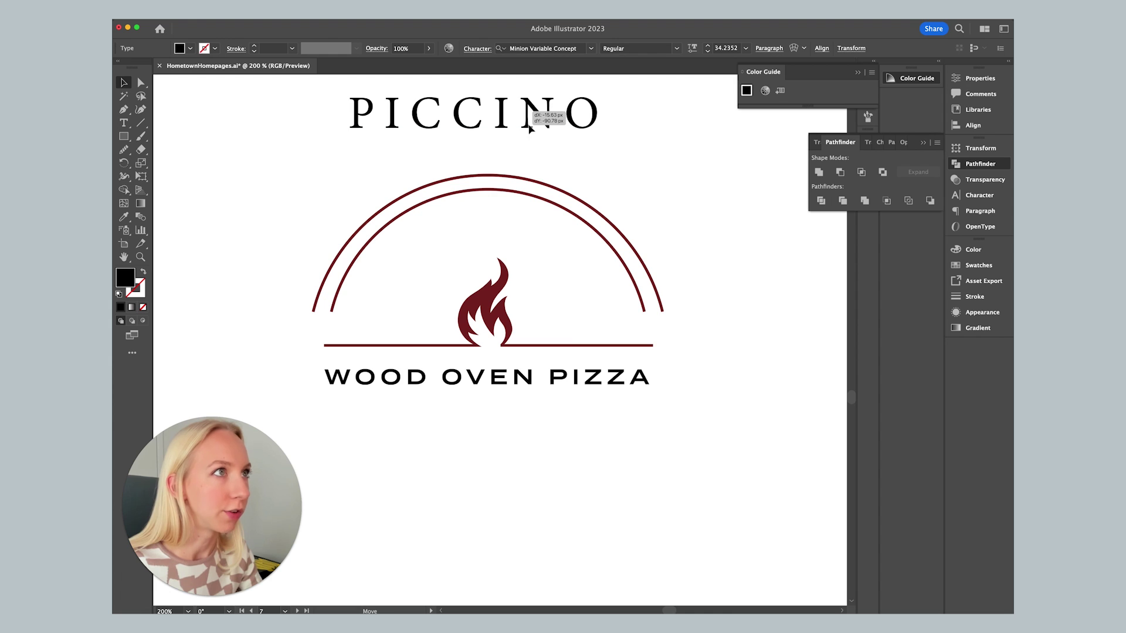
pyautogui.press('super+1')
pyautogui.scroll(-3, 572, 161)
pyautogui.hscroll(-3, 572, 161)
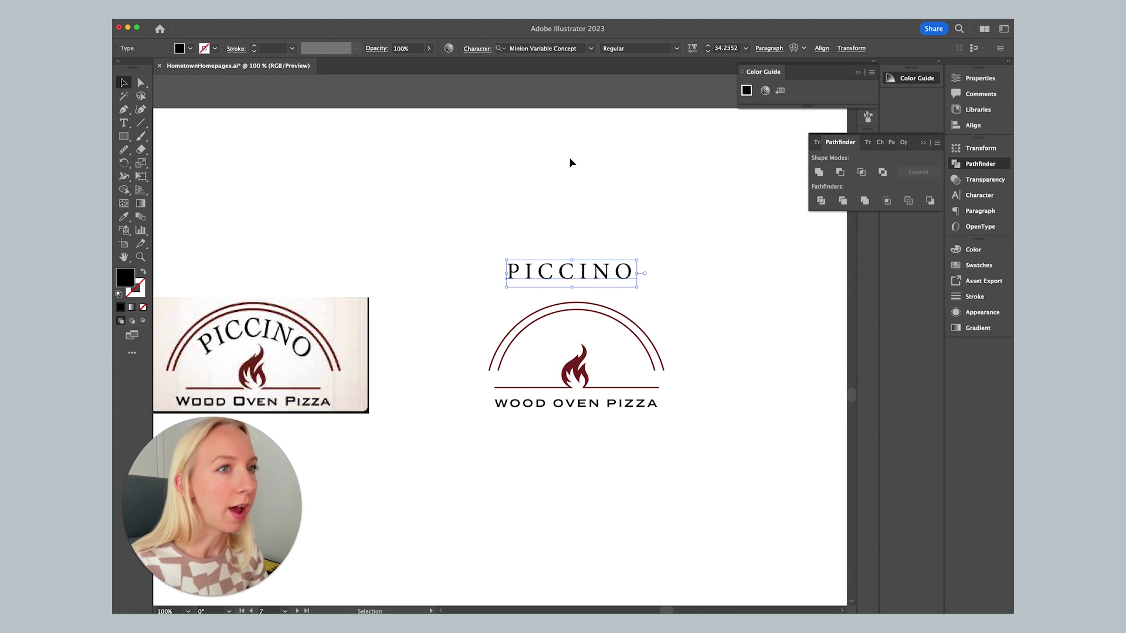
pyautogui.moveTo(618, 280); pyautogui.dragTo(636, 243)
pyautogui.hscroll(2, 656, 248)
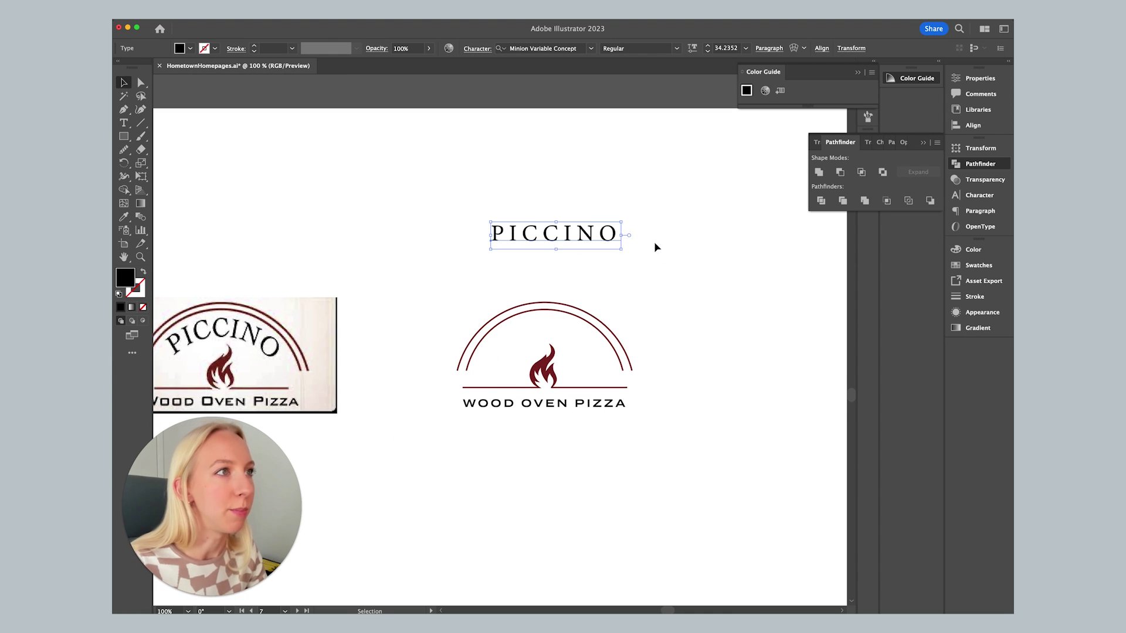
pyautogui.click(206, 157)
pyautogui.scroll(-2, 206, 157)
# - Draw a circle with the Ellipse tool and position it under the arcs
pyautogui.click(126, 137)
pyautogui.click(176, 163)
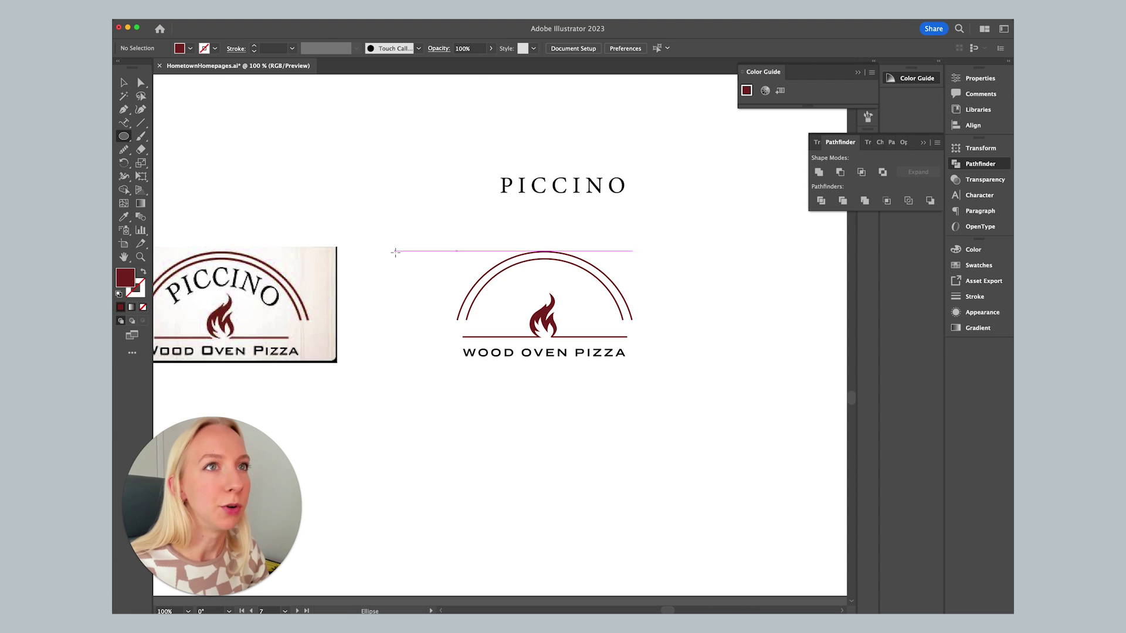
pyautogui.moveTo(469, 258)
pyautogui.mouseDown()
pyautogui.moveTo(544, 294)
pyautogui.moveTo(652, 441)
pyautogui.mouseUp()
pyautogui.press('v')
pyautogui.moveTo(614, 348)
pyautogui.mouseDown()
pyautogui.moveTo(600, 340)
pyautogui.moveTo(613, 355)
pyautogui.mouseUp()
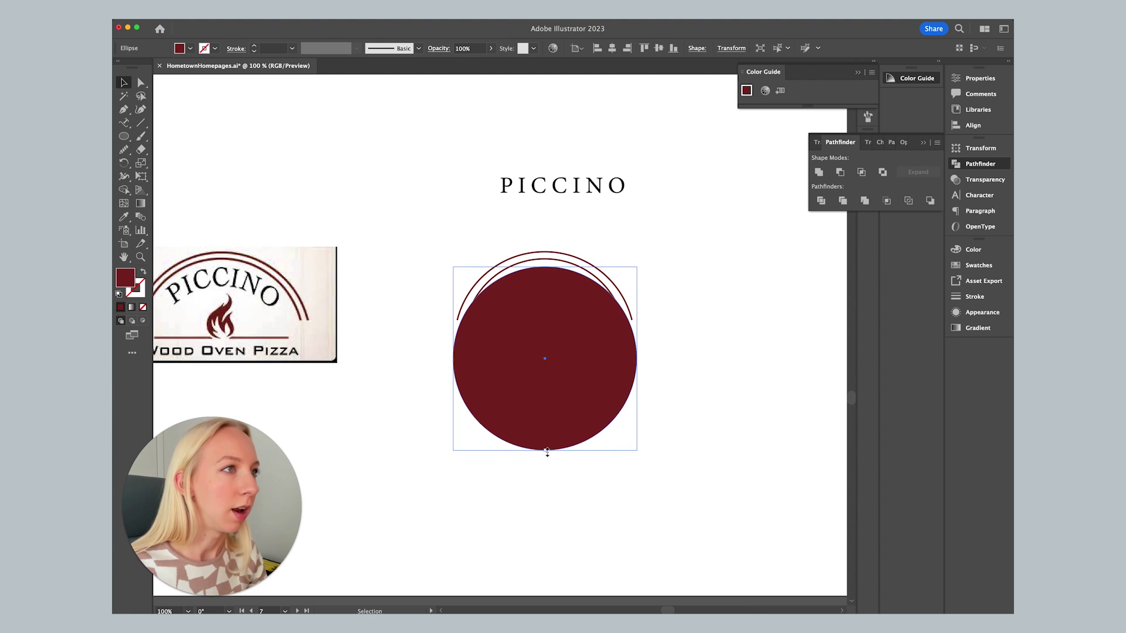
pyautogui.moveTo(545, 452); pyautogui.dragTo(546, 410)
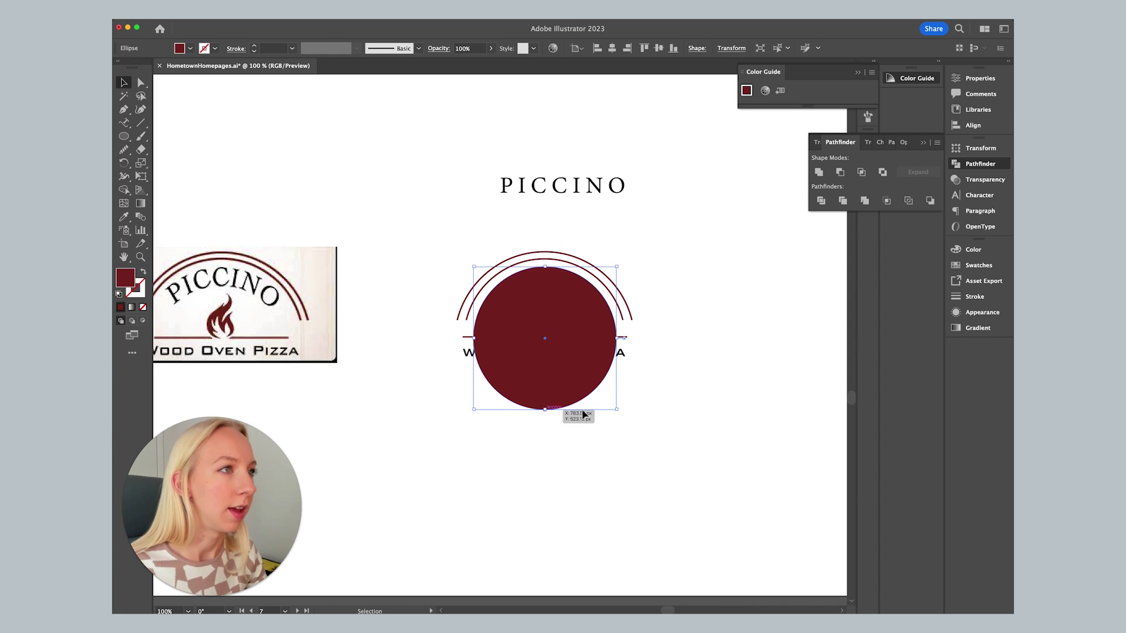
pyautogui.click(683, 400)
# - Type text along the circle's outline and copy PICCINO's font and size onto it with the Eyedropper
pyautogui.scroll(1, 688, 347)
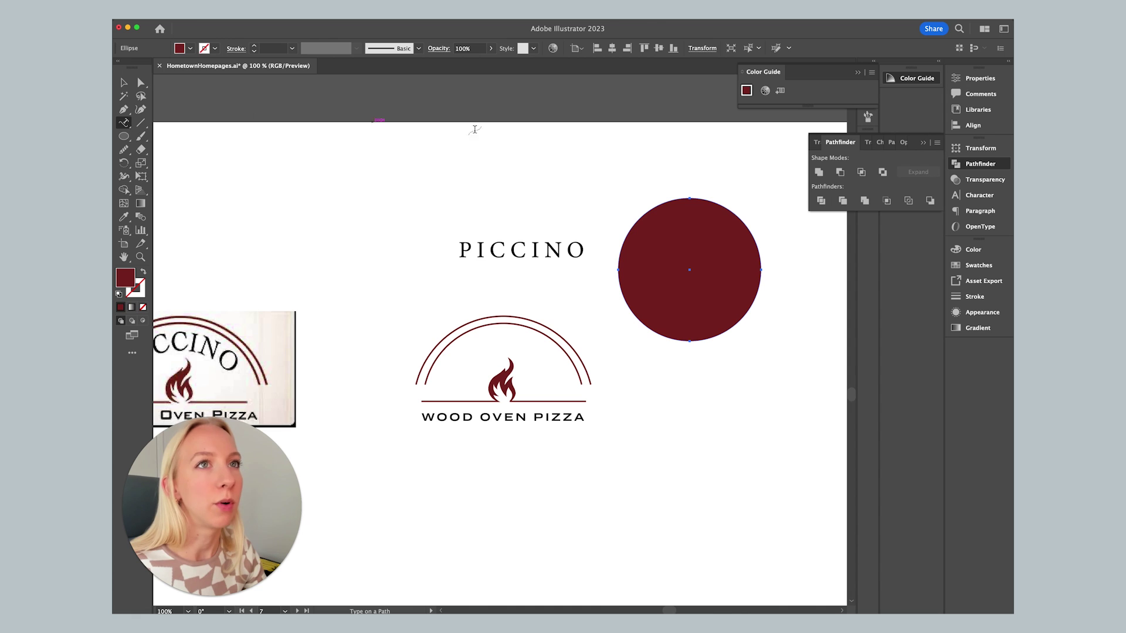
pyautogui.click(691, 194)
pyautogui.write('PICCINO')
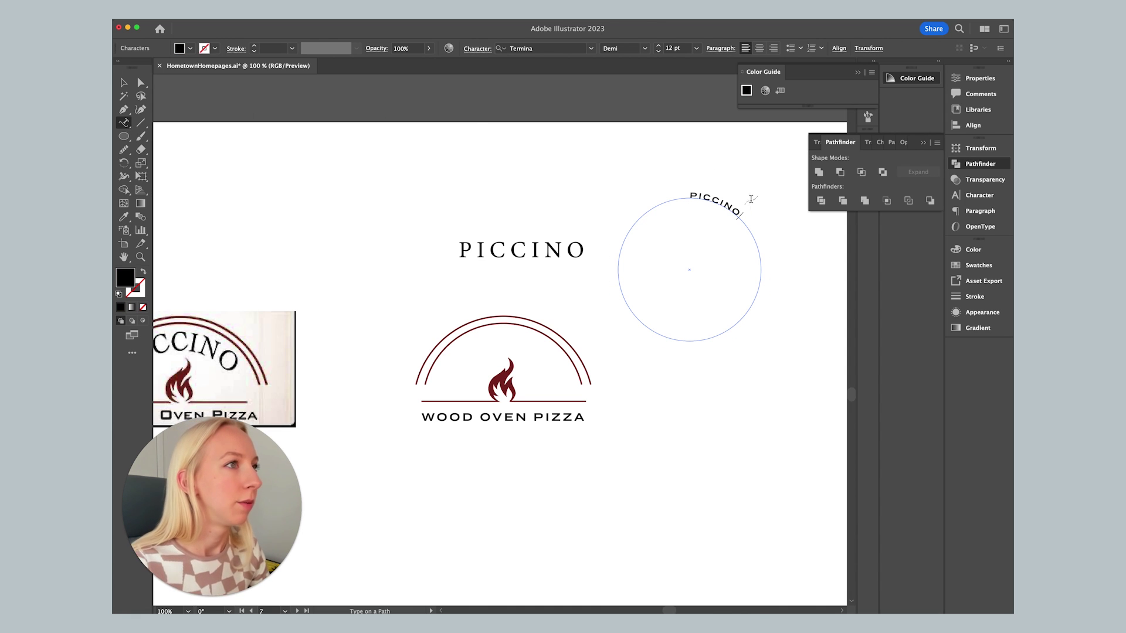
pyautogui.press('Escape')
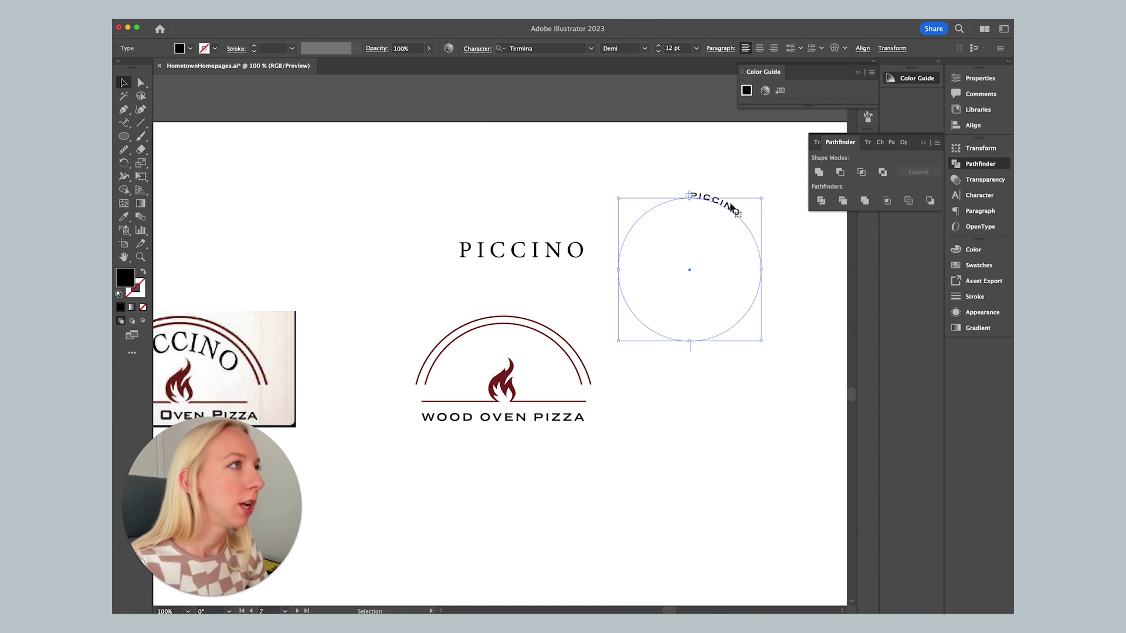
pyautogui.click(124, 217)
pyautogui.click(540, 242)
# - Rotate the circle text so PICCINO arcs over the top, then squash the circle vertically
pyautogui.press('v')
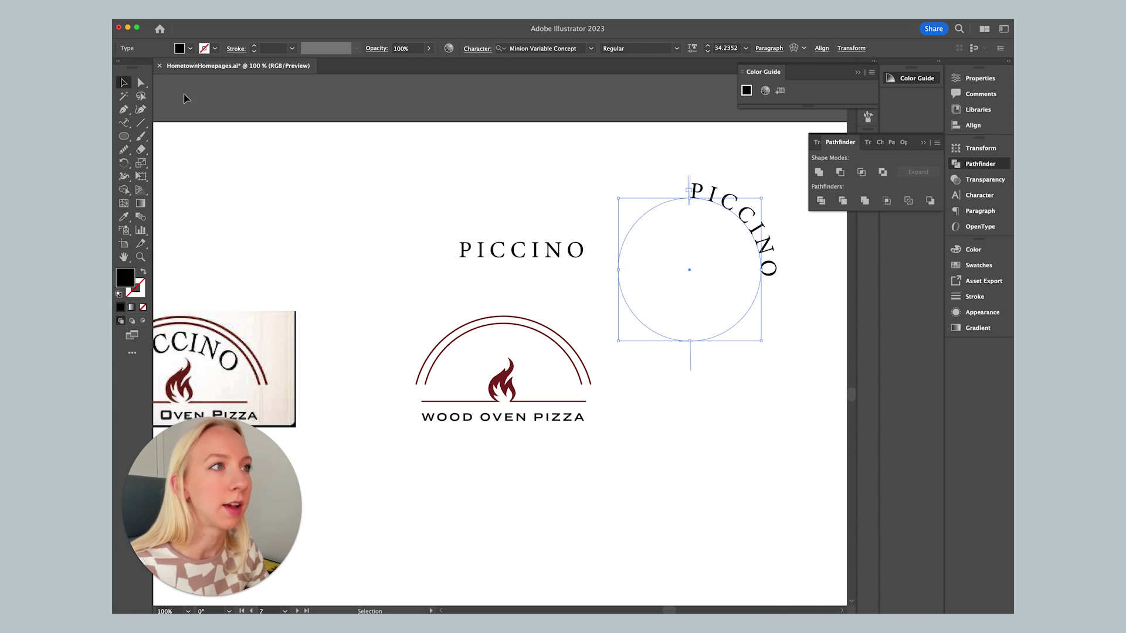
pyautogui.moveTo(765, 201); pyautogui.dragTo(542, 355)
pyautogui.hscroll(1, 465, 403)
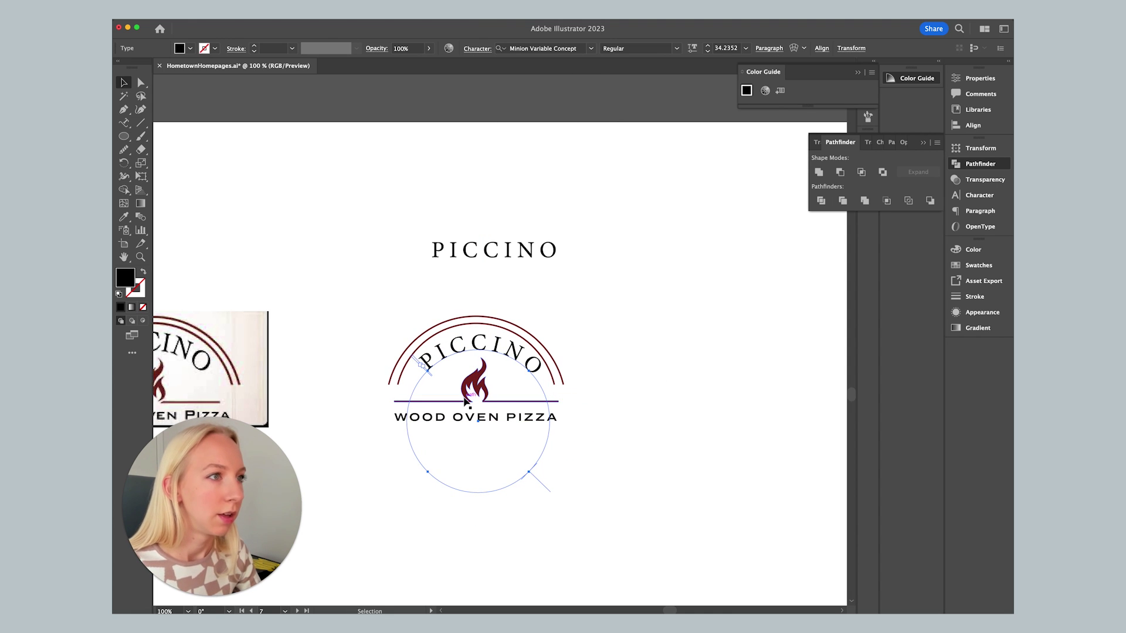
pyautogui.hscroll(-2, 465, 402)
pyautogui.press('super+=')
pyautogui.press('super+equal')
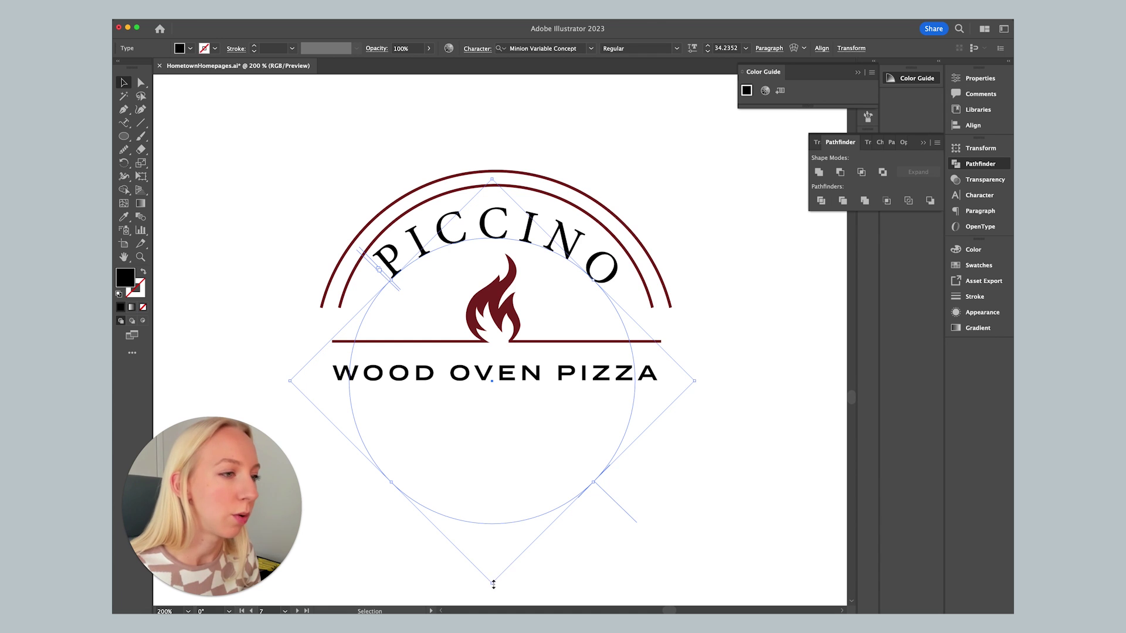
pyautogui.moveTo(493, 584); pyautogui.dragTo(497, 518)
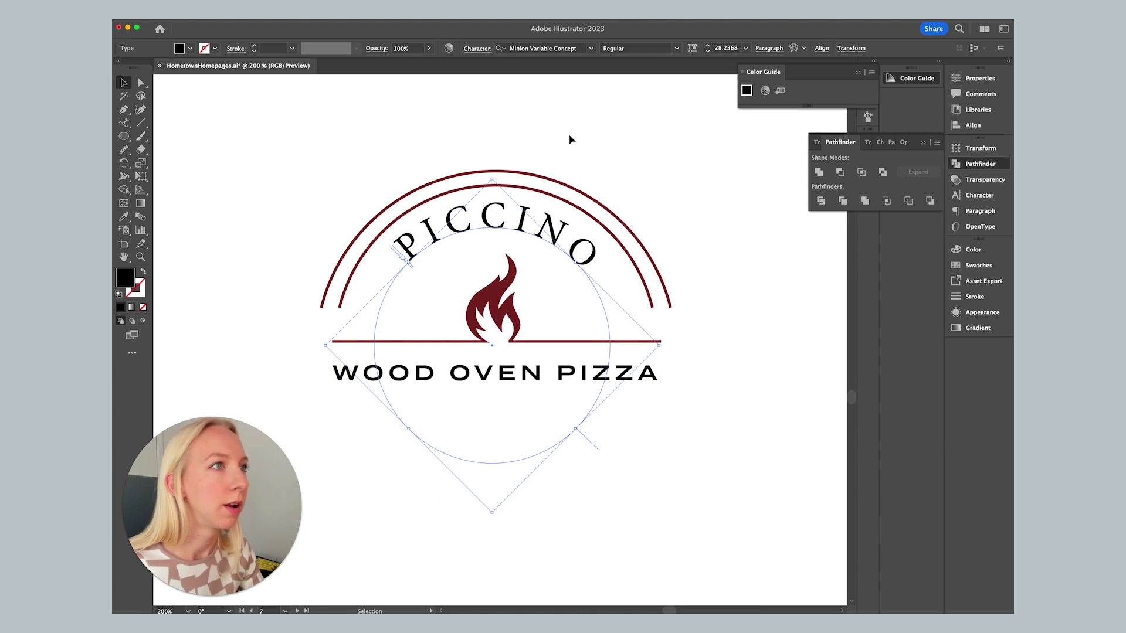
# - Enlarge the arched PICCINO to 37 pt, rotate it to centre on the arc, and set it Semibold
pyautogui.doubleClick(506, 215)
pyautogui.press('super+a')
pyautogui.press('super+shift+period')
pyautogui.press('super+shift+period')
pyautogui.press('super+shift+period')
pyautogui.press('super+shift+period')
pyautogui.press('super+shift+period')
pyautogui.press('super+shift+period')
pyautogui.press('super+shift+period')
pyautogui.press('super+shift+period')
pyautogui.press('super+shift+period')
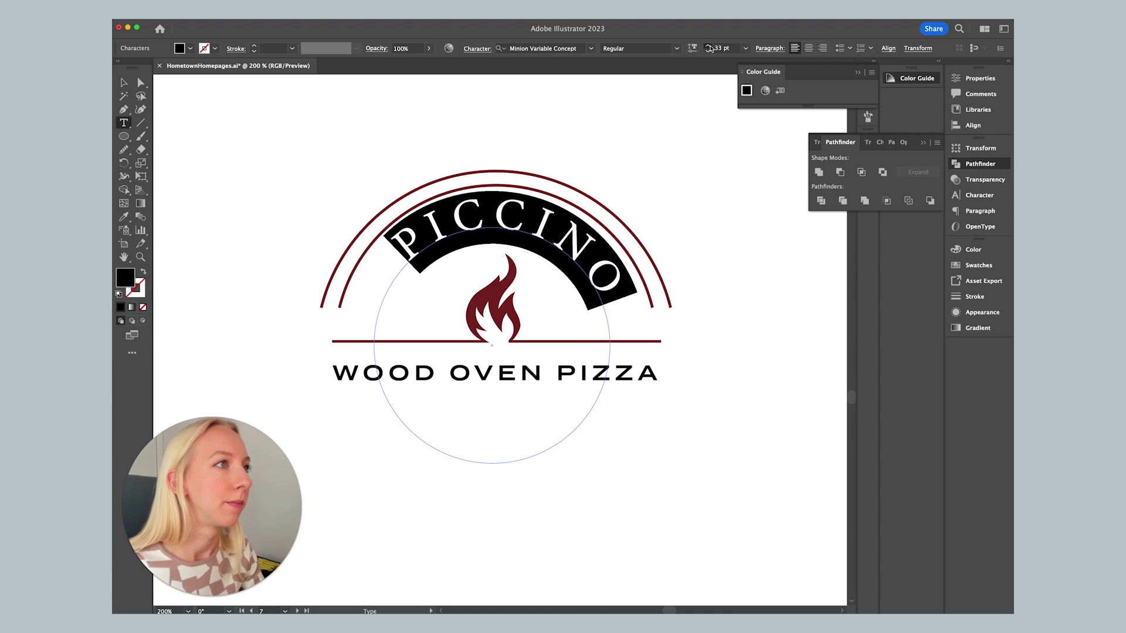
pyautogui.press('Escape')
pyautogui.moveTo(498, 173)
pyautogui.mouseDown()
pyautogui.moveTo(414, 175)
pyautogui.moveTo(516, 160)
pyautogui.mouseUp()
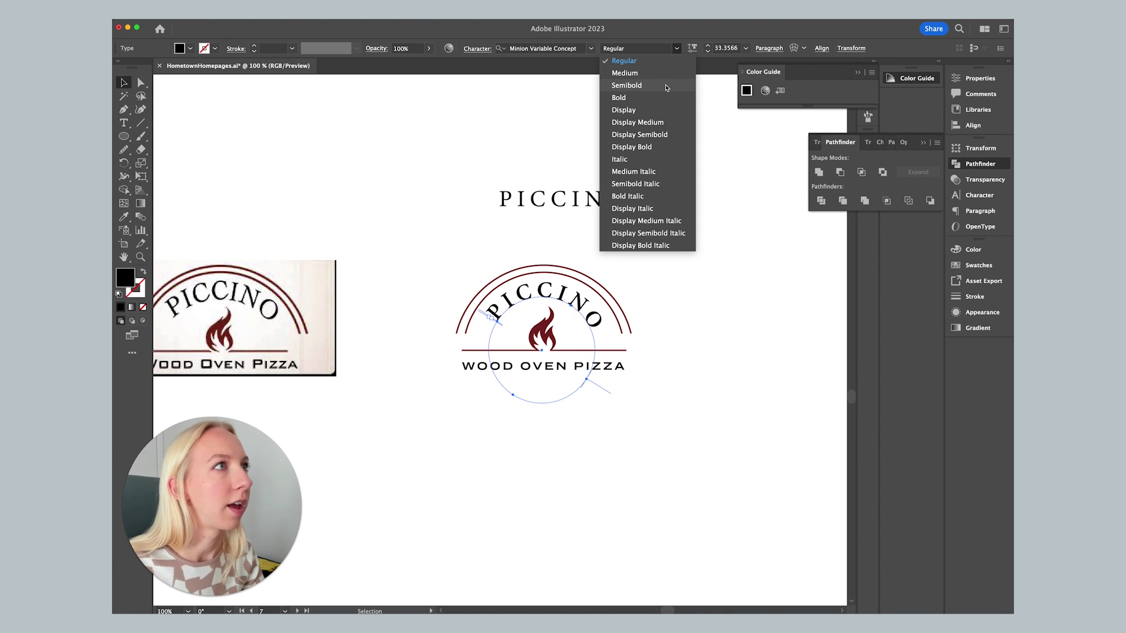
pyautogui.click(667, 88)
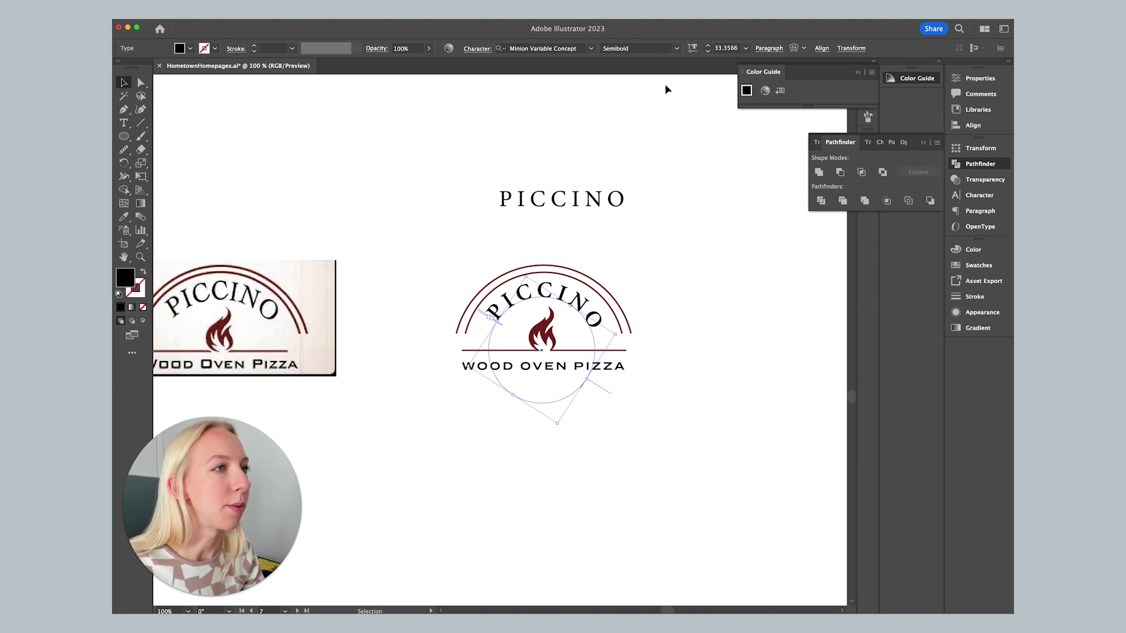
pyautogui.click(683, 293)
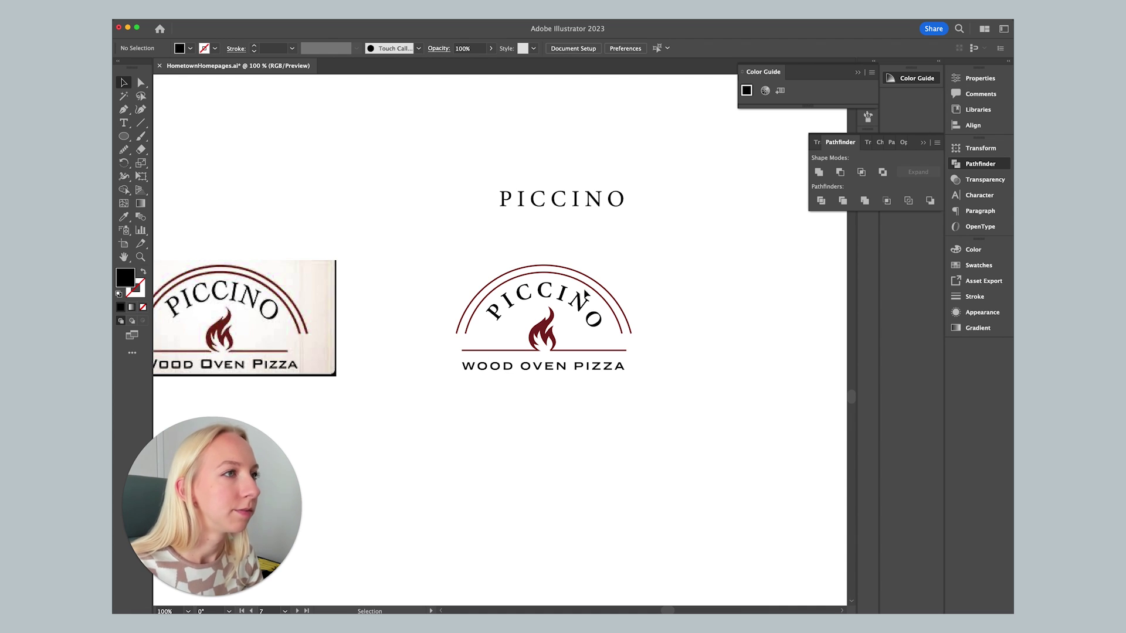
# - Set the arched PICCINO's tracking to 150 in the Character settings
pyautogui.click(585, 293)
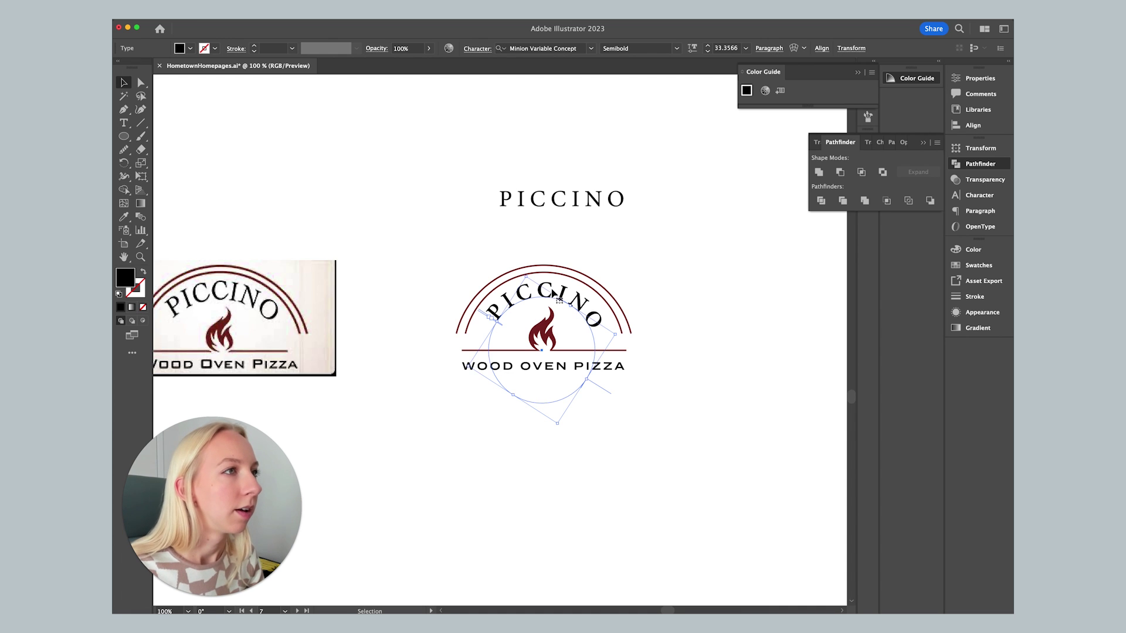
pyautogui.click(472, 52)
pyautogui.click(446, 120)
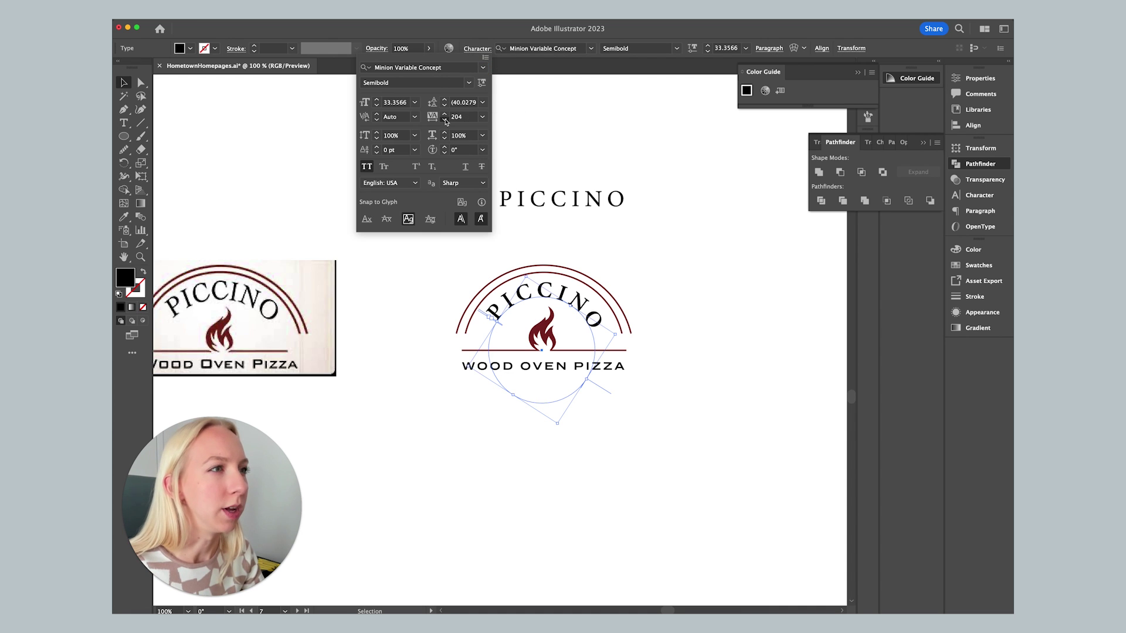
pyautogui.doubleClick(459, 118)
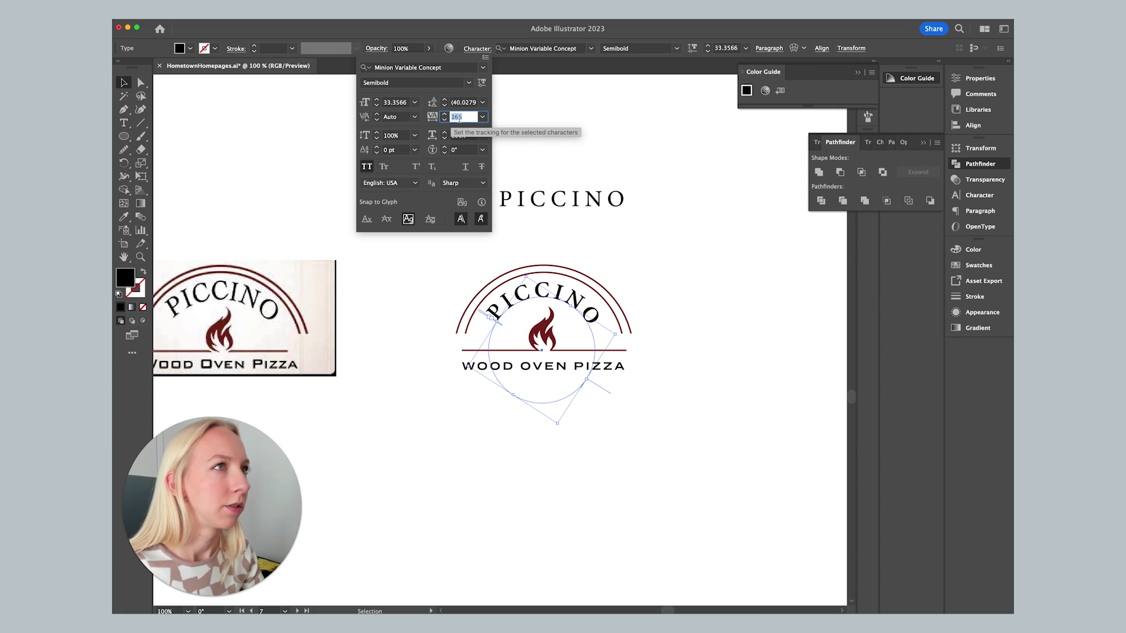
pyautogui.click(643, 299)
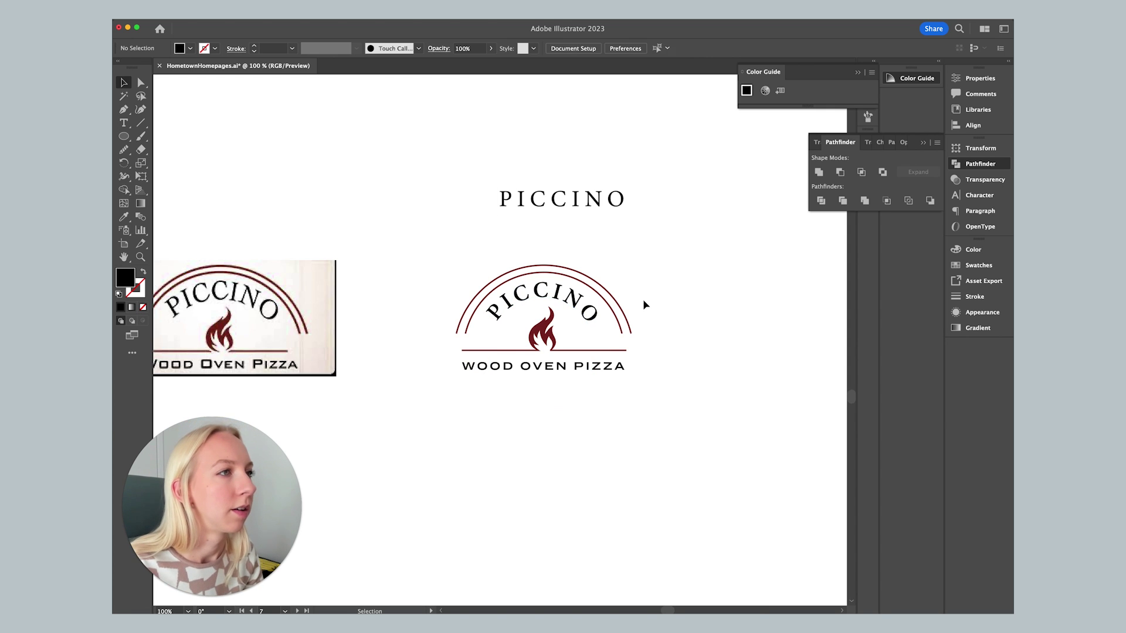
pyautogui.click(578, 300)
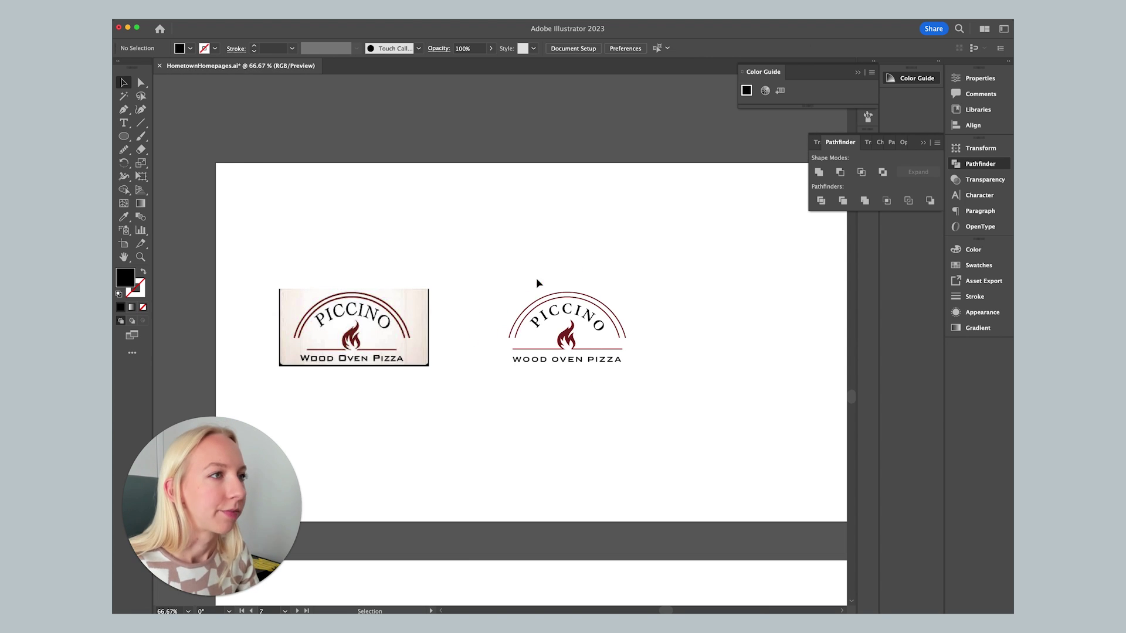
# - Marquee-select the recreated logo and give it a white fill with the Eyedropper
pyautogui.hscroll(-2, 668, 291)
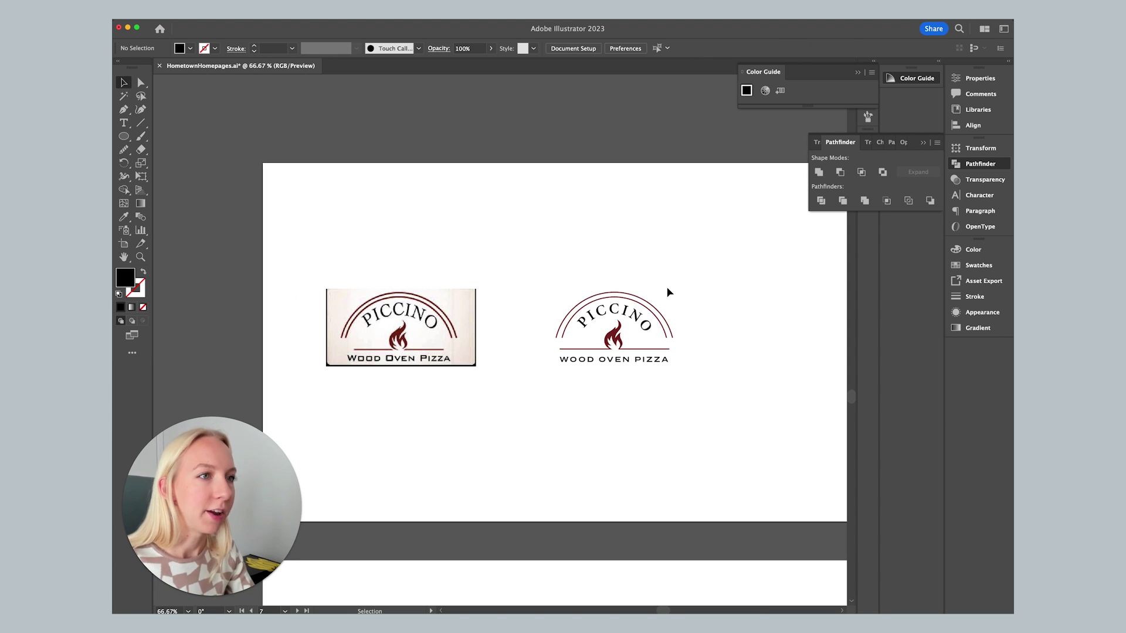
pyautogui.moveTo(677, 376); pyautogui.dragTo(732, 397)
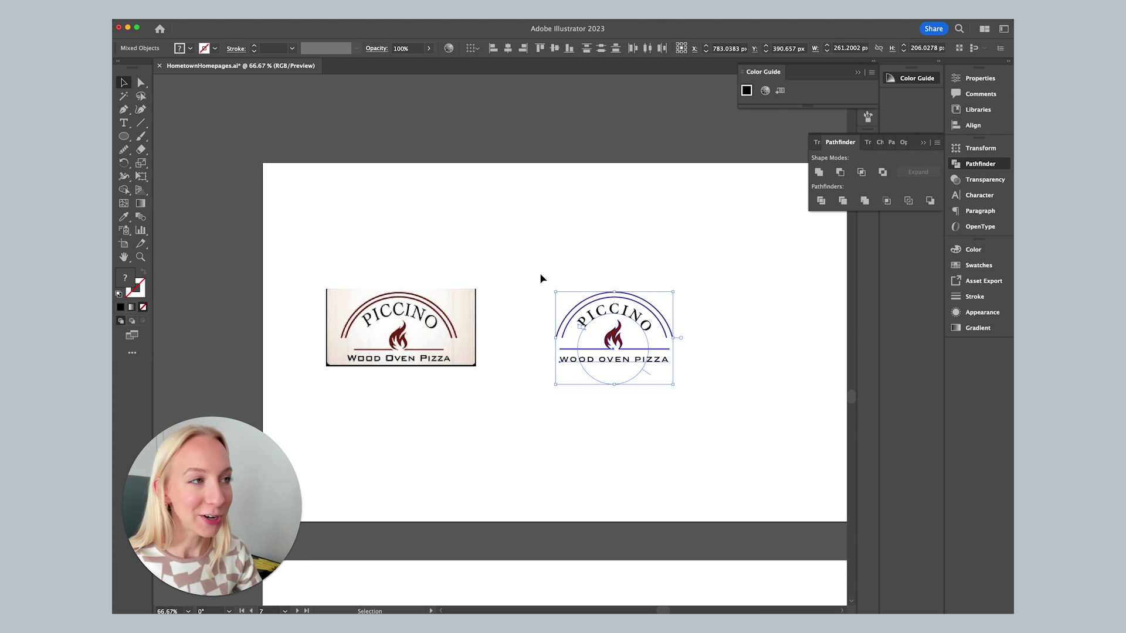
pyautogui.click(124, 217)
pyautogui.click(446, 225)
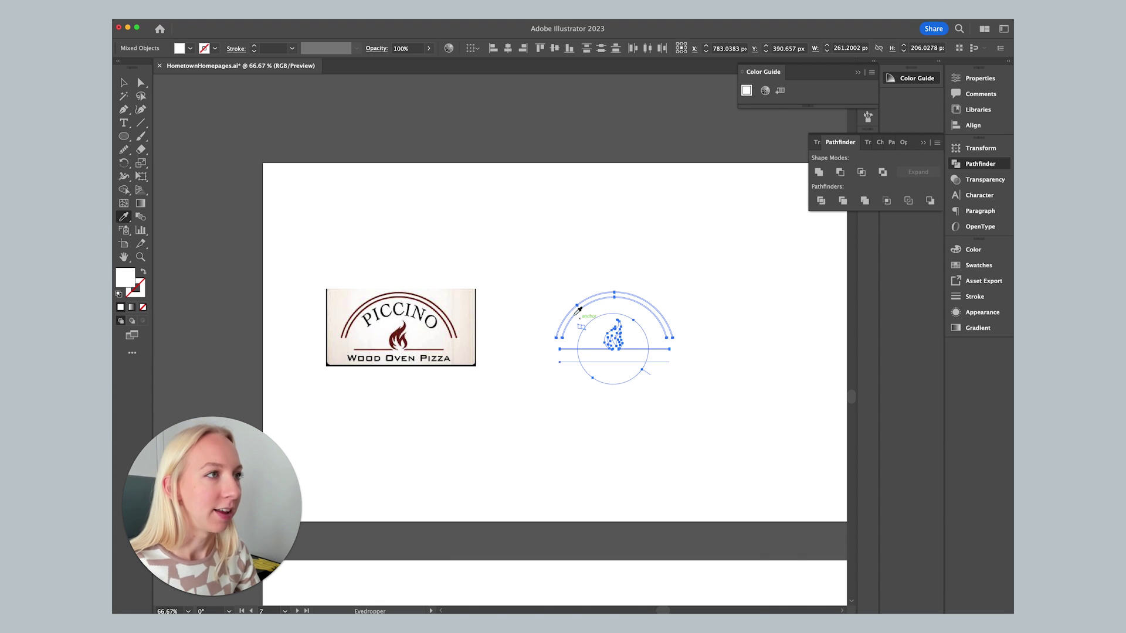
# - Scroll through the Piccino Pizza Webflow page showing the white arched logo over the pizza photo
pyautogui.click(124, 88)
pyautogui.click(470, 208)
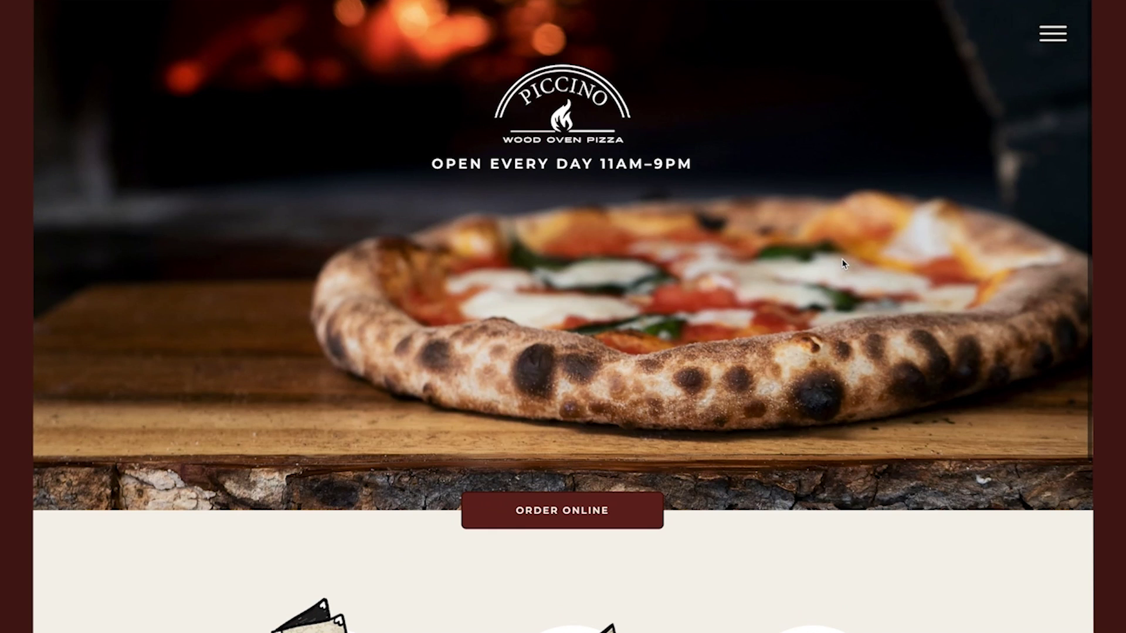
pyautogui.scroll(-5, 909, 239)
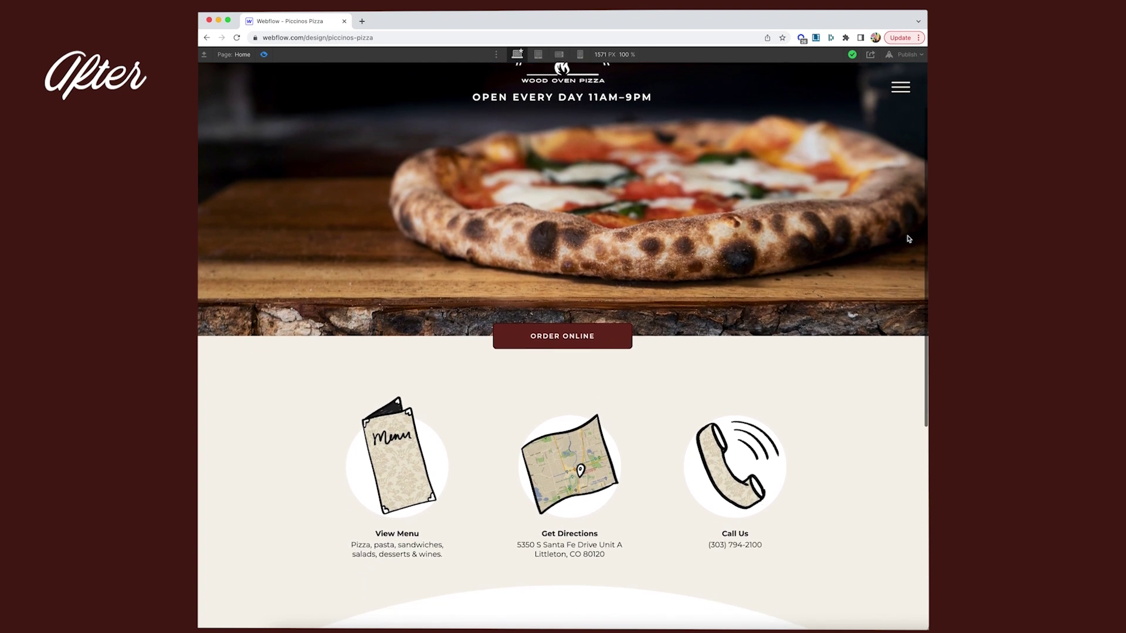
pyautogui.scroll(-5, 908, 238)
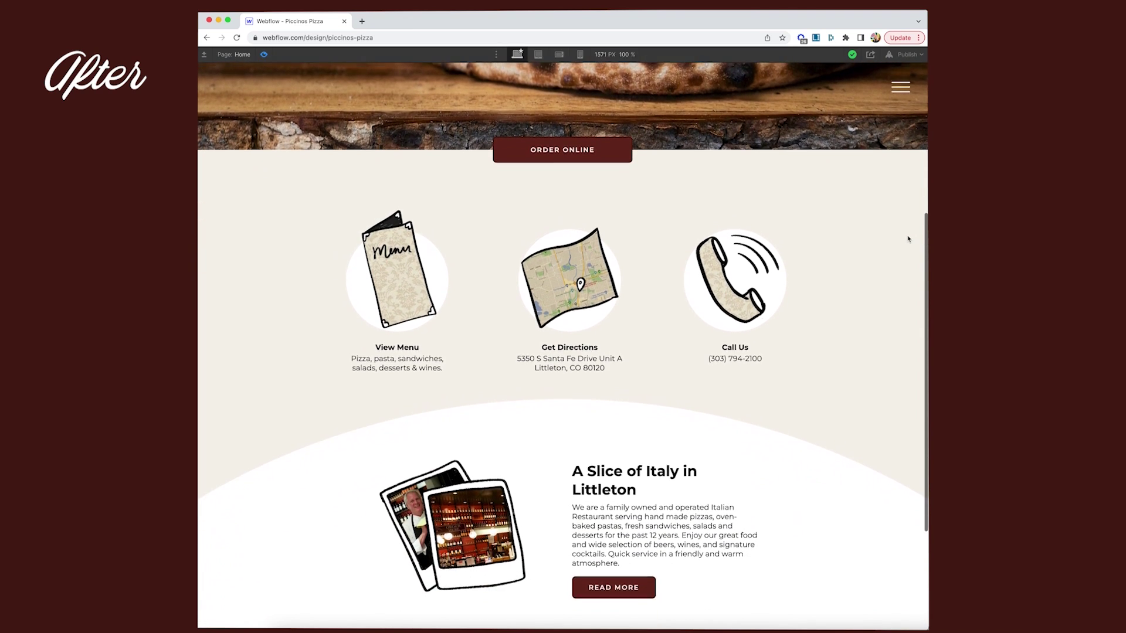
pyautogui.scroll(-1, 909, 238)
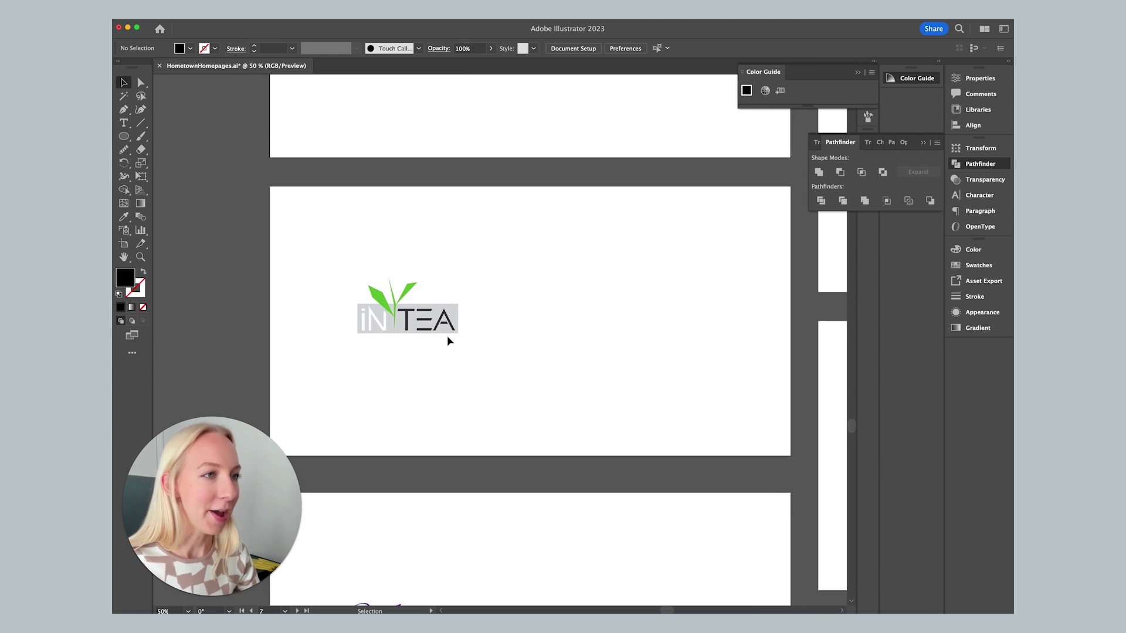
# - Zoom in on the green-leaf InTea reference logo on its artboard and select it
pyautogui.press('super+equal')
pyautogui.hscroll(2, 447, 338)
pyautogui.scroll(1, 447, 338)
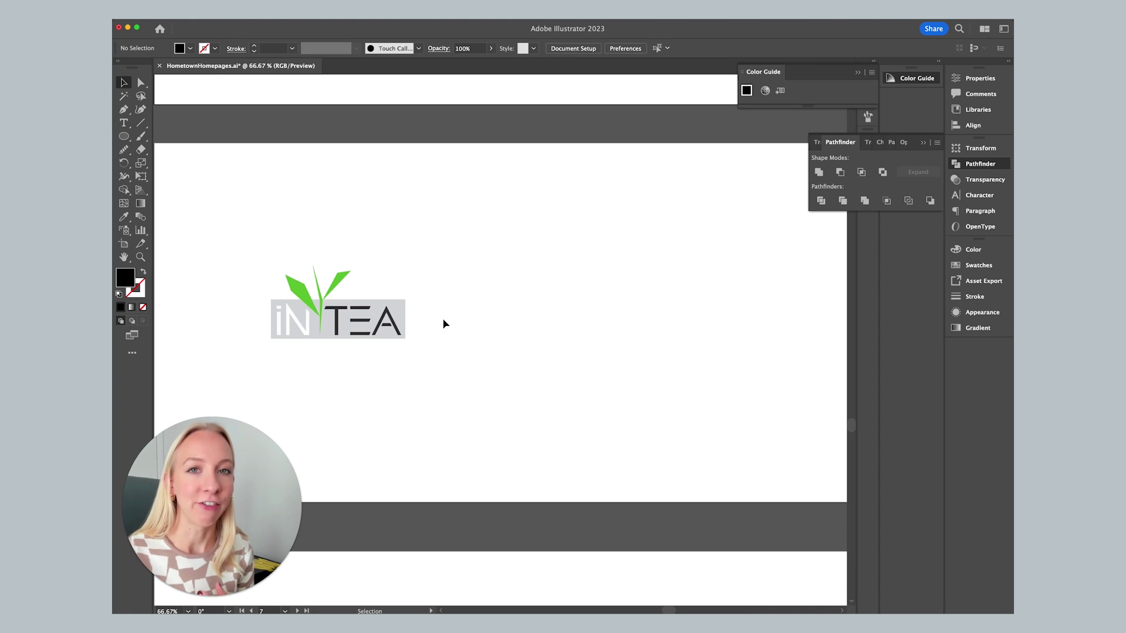
pyautogui.moveTo(228, 402); pyautogui.dragTo(351, 299)
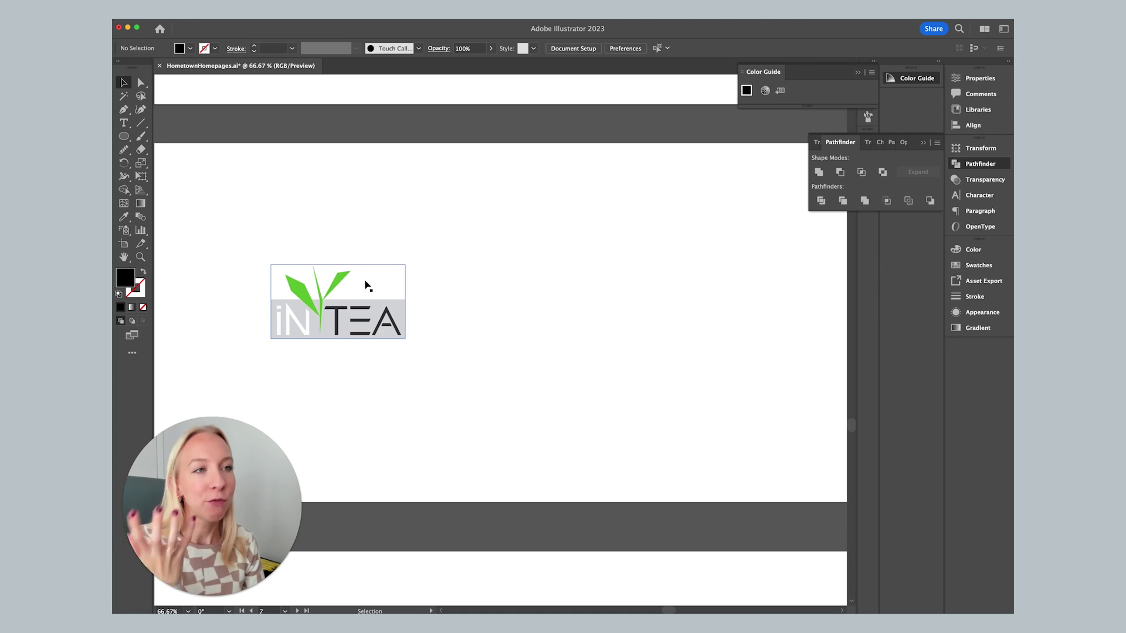
pyautogui.hscroll(1, 369, 285)
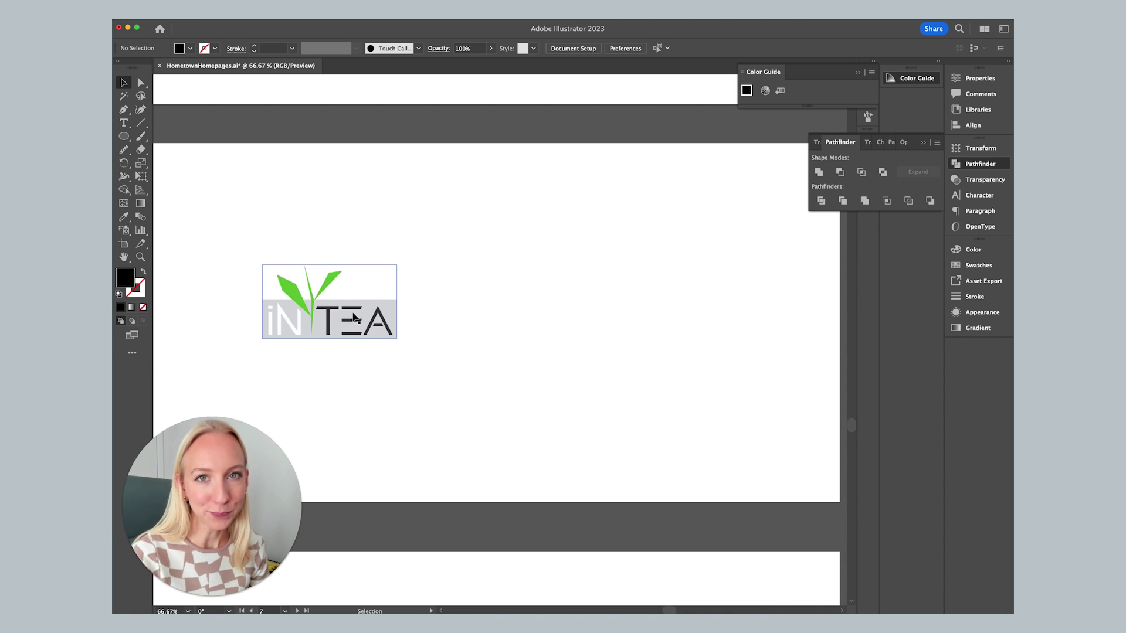
# - Add the text 'INTEA' to the right of the reference logo
pyautogui.press('t')
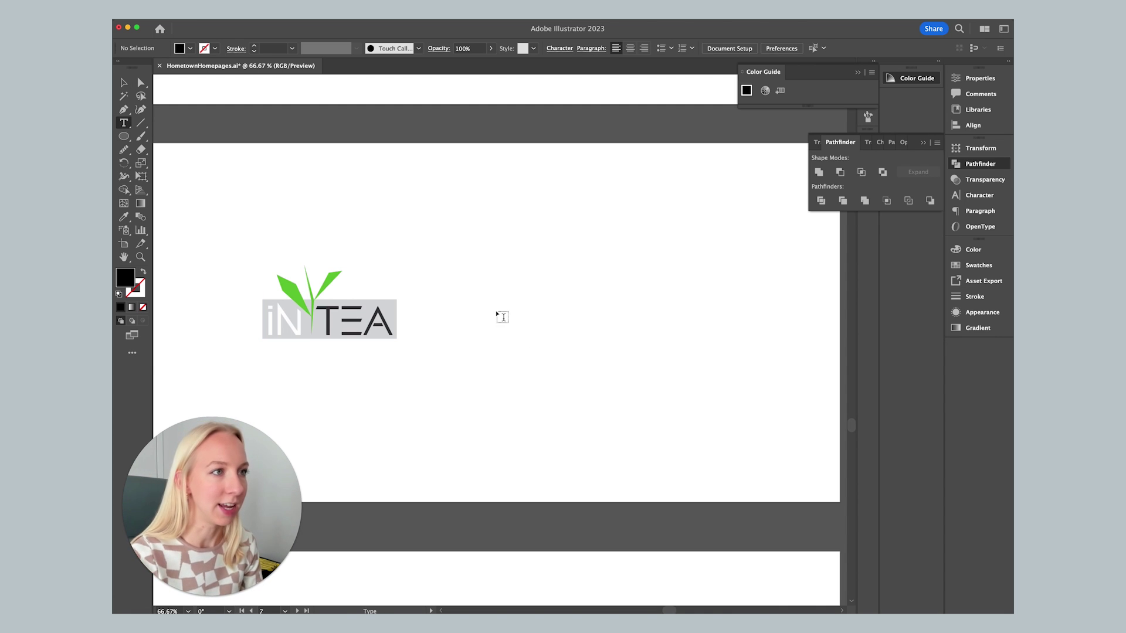
pyautogui.click(498, 322)
pyautogui.write('I')
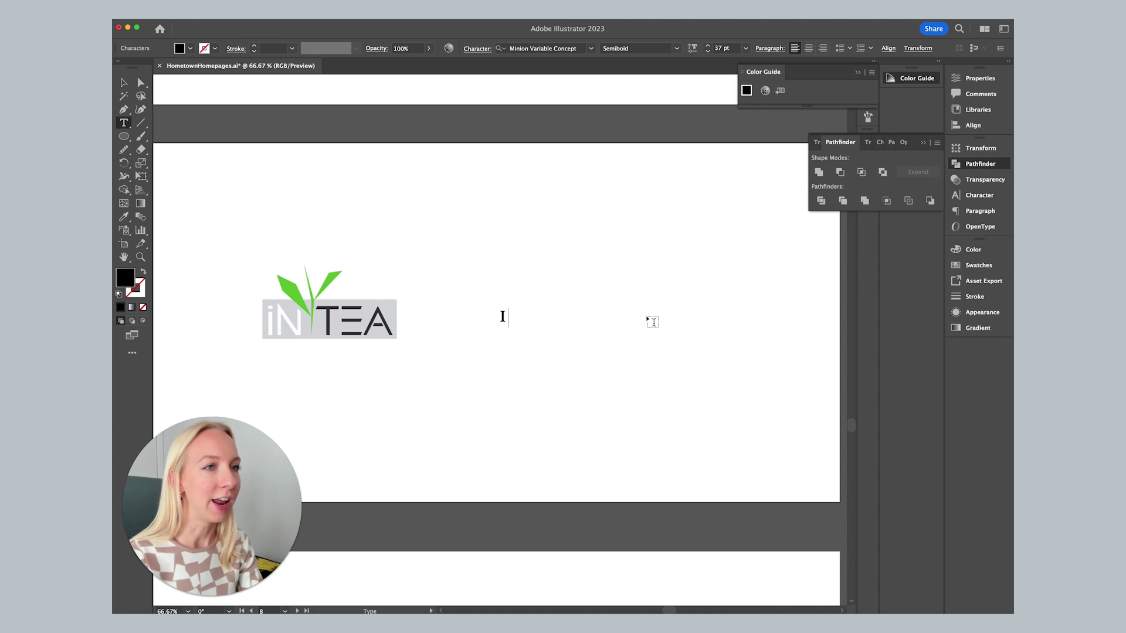
pyautogui.write('NTEA')
pyautogui.press('Escape')
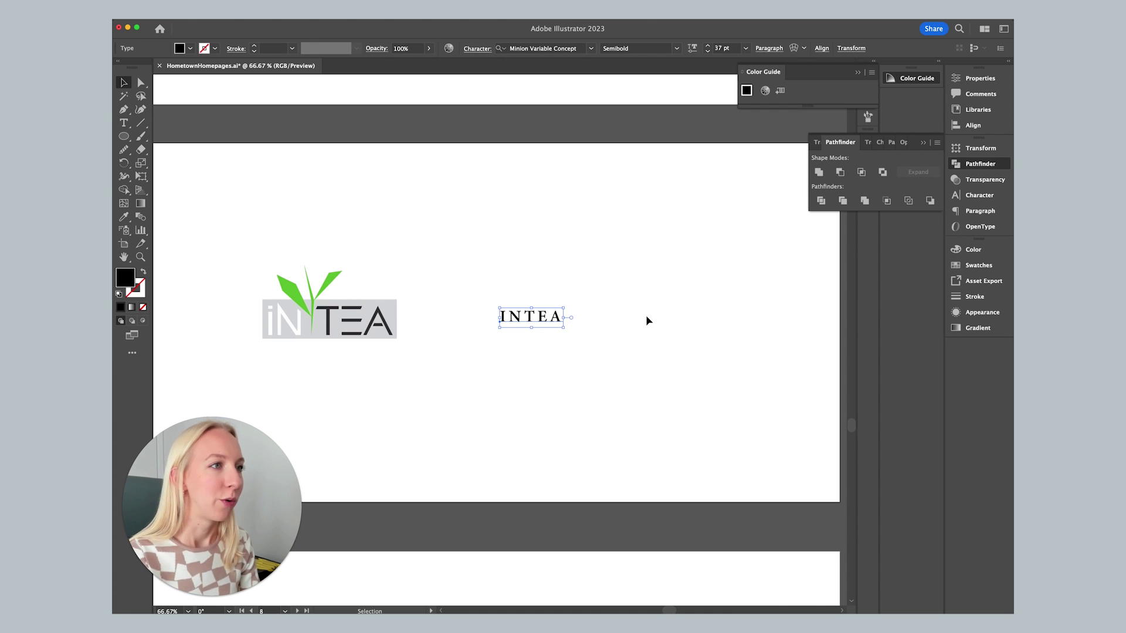
pyautogui.moveTo(540, 318); pyautogui.dragTo(542, 320)
# - Set INTEA in Modesto Open InlineFill and scale it up by a corner handle
pyautogui.click(550, 49)
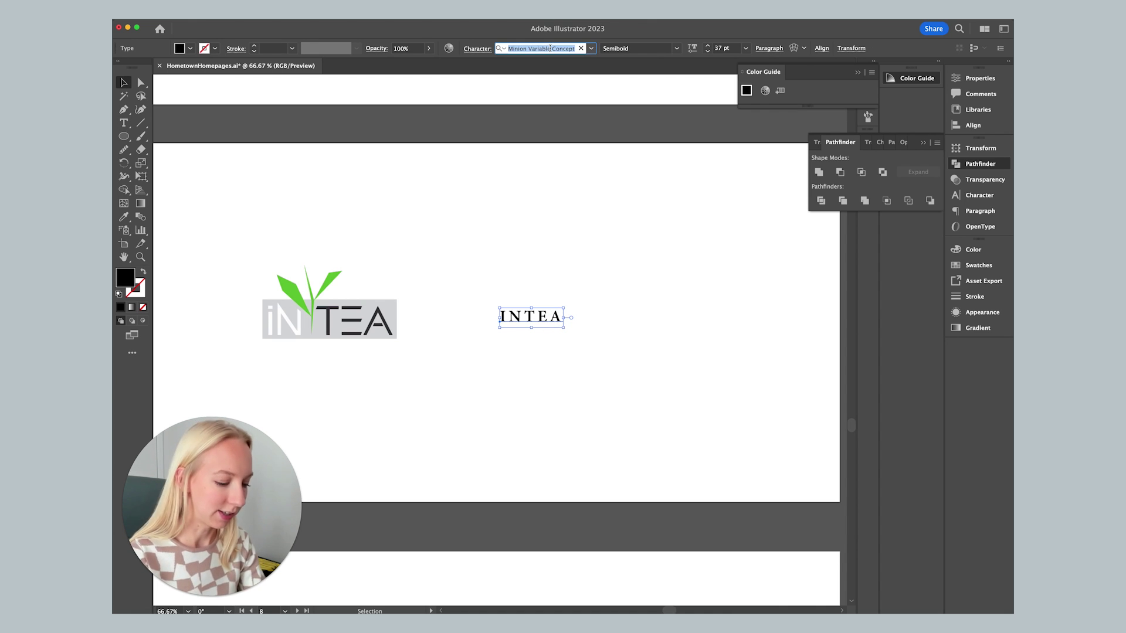
pyautogui.write('modesto')
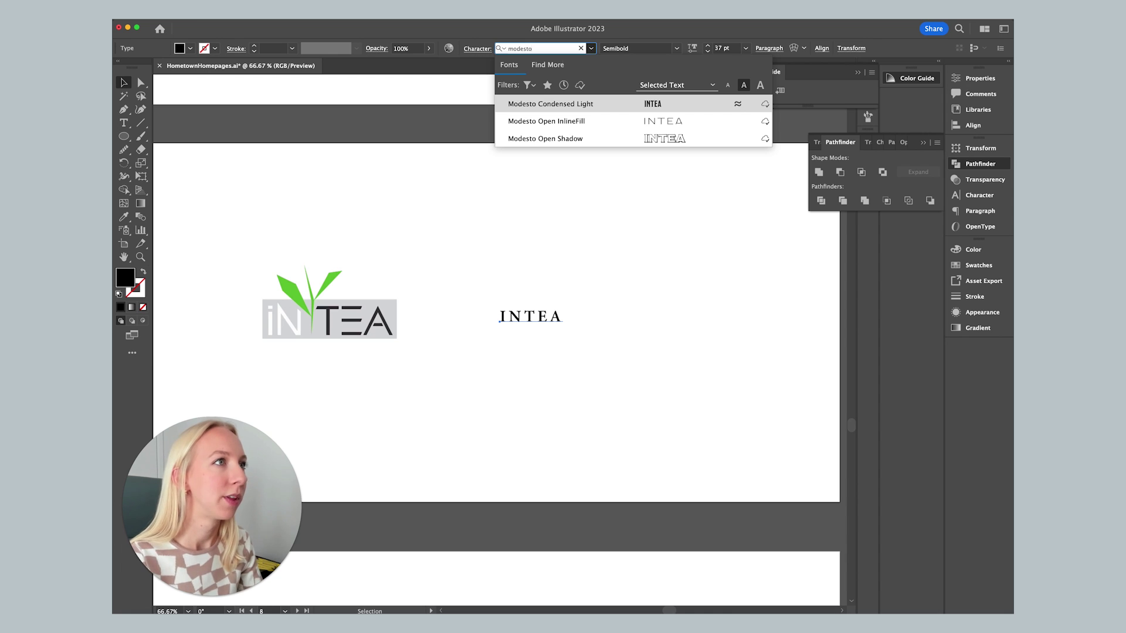
pyautogui.click(569, 122)
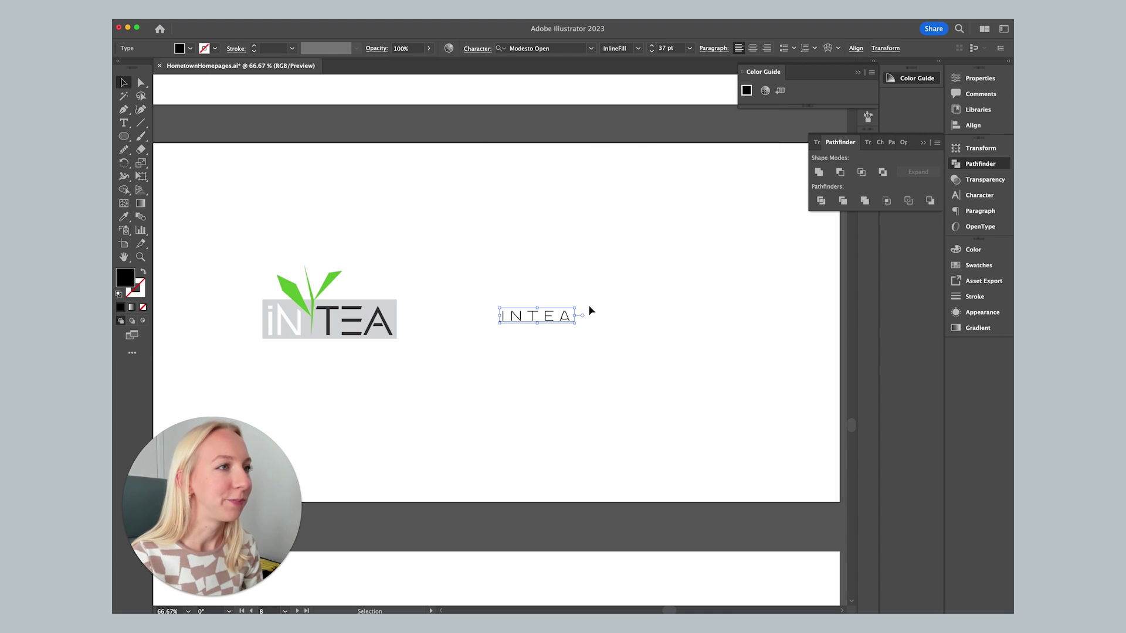
pyautogui.moveTo(576, 326); pyautogui.dragTo(607, 329)
pyautogui.click(672, 305)
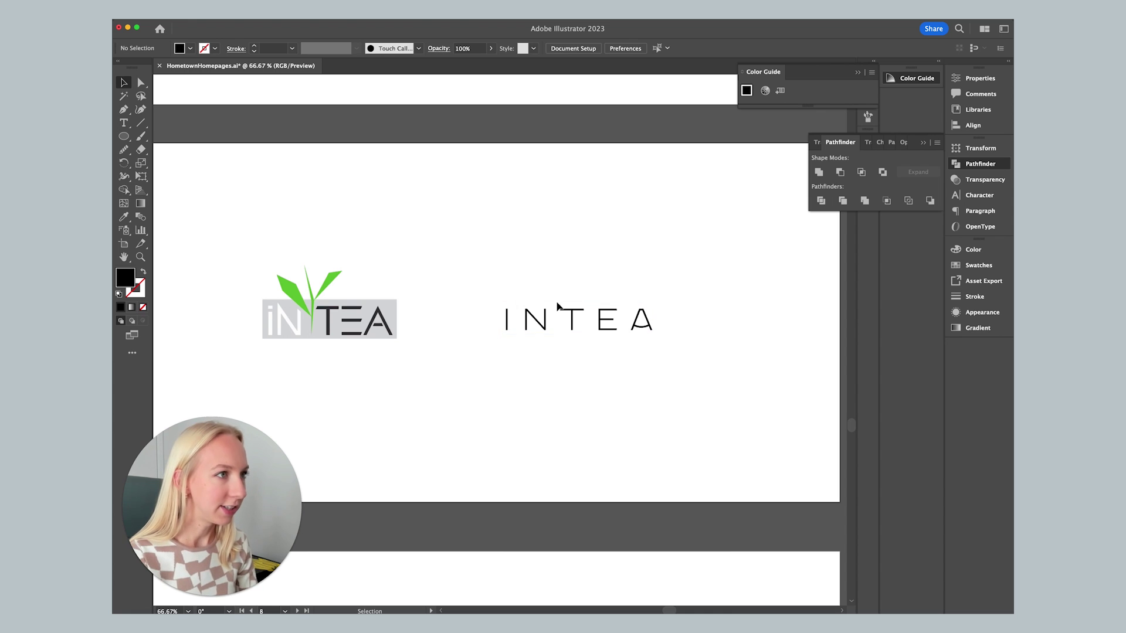
pyautogui.press('super+equal')
pyautogui.press('super+equal')
pyautogui.press('super+equal')
# - Zoom out to show the original iNTEA logo beside the new INTEA wordmark, then paste the leaf artwork
pyautogui.hscroll(5, 700, 335)
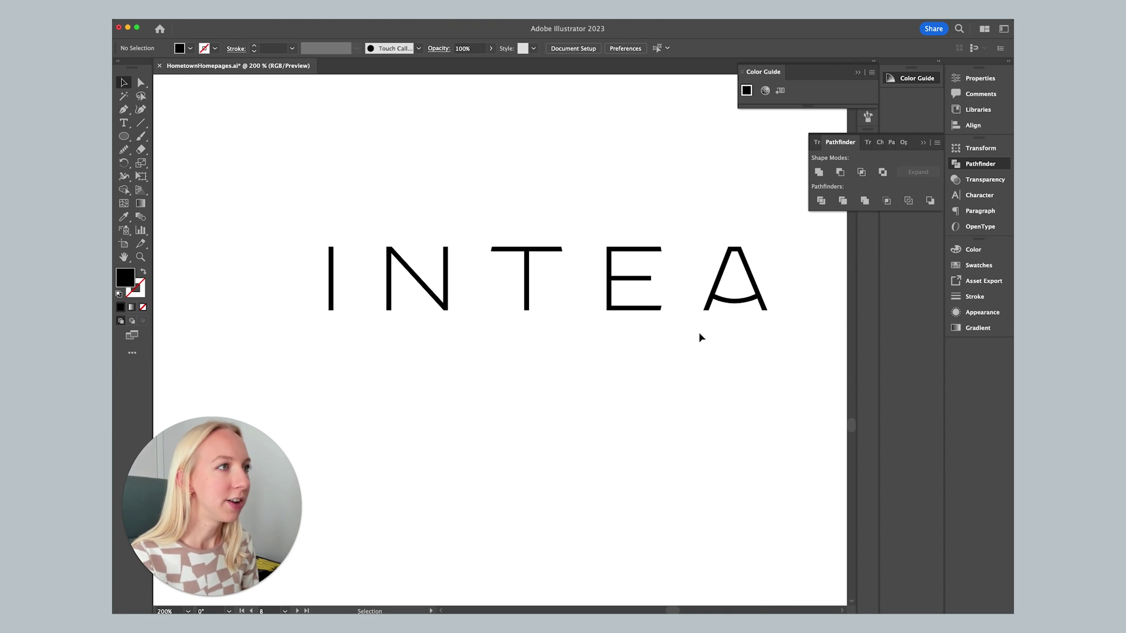
pyautogui.hscroll(-10, 674, 287)
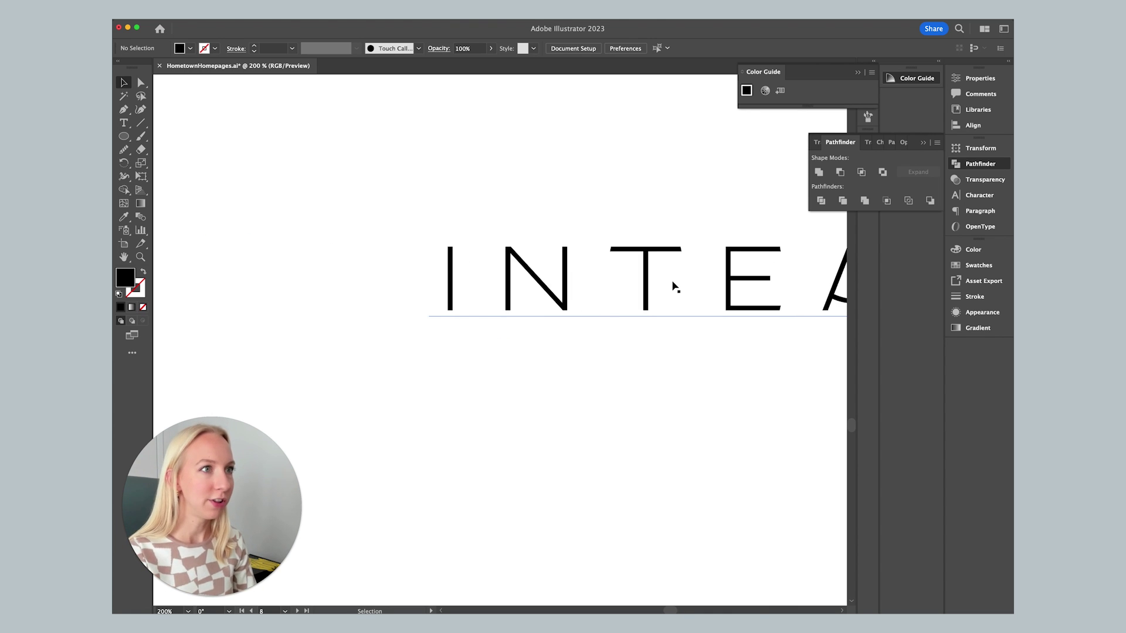
pyautogui.hscroll(10, 490, 269)
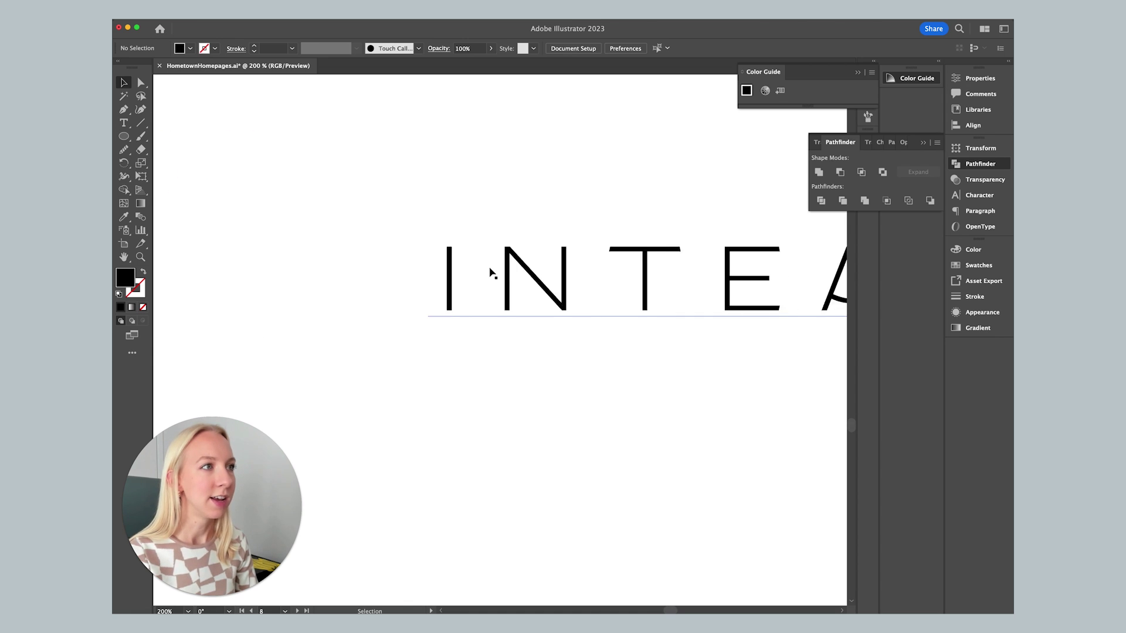
pyautogui.hscroll(5, 599, 264)
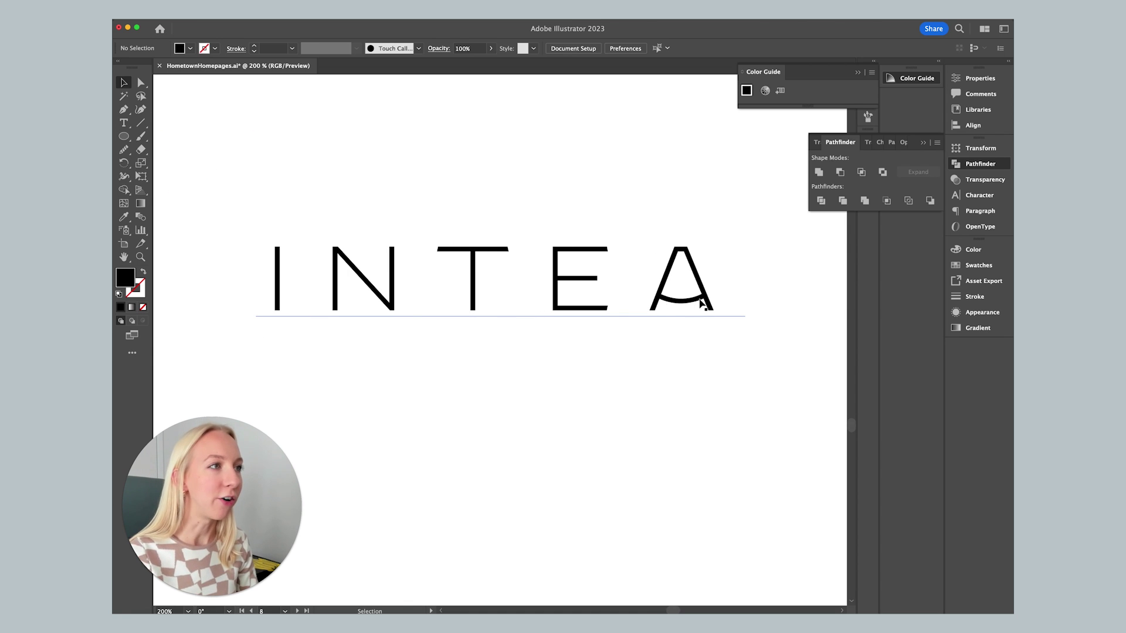
pyautogui.press('super+minus')
pyautogui.press('super+minus')
pyautogui.press('super+minus')
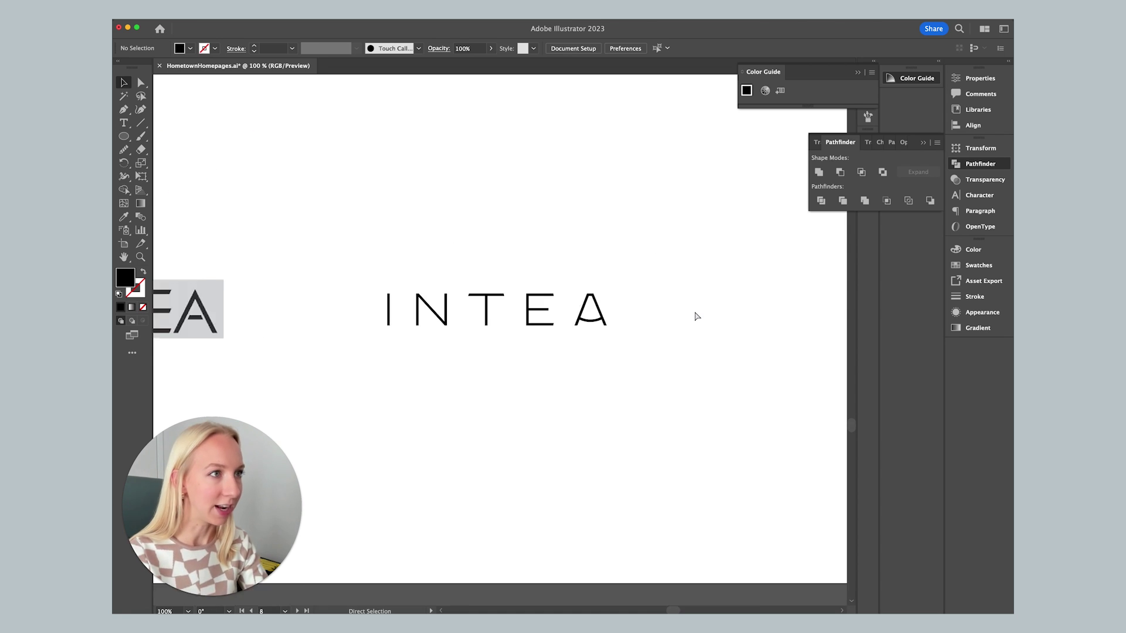
pyautogui.hscroll(-5, 696, 316)
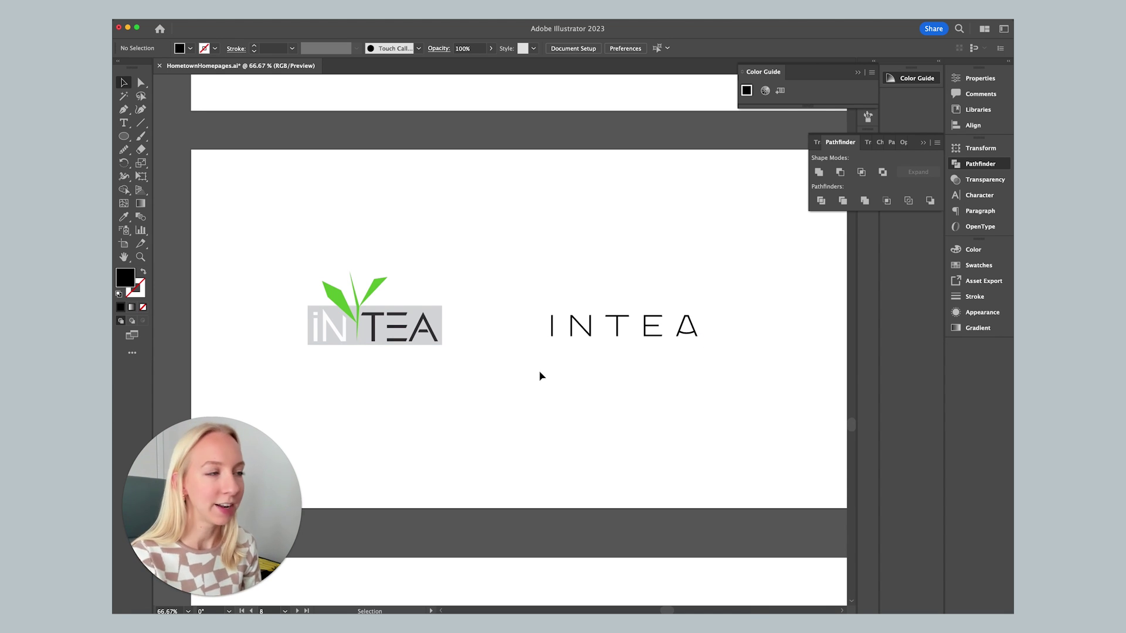
pyautogui.scroll(2, 528, 391)
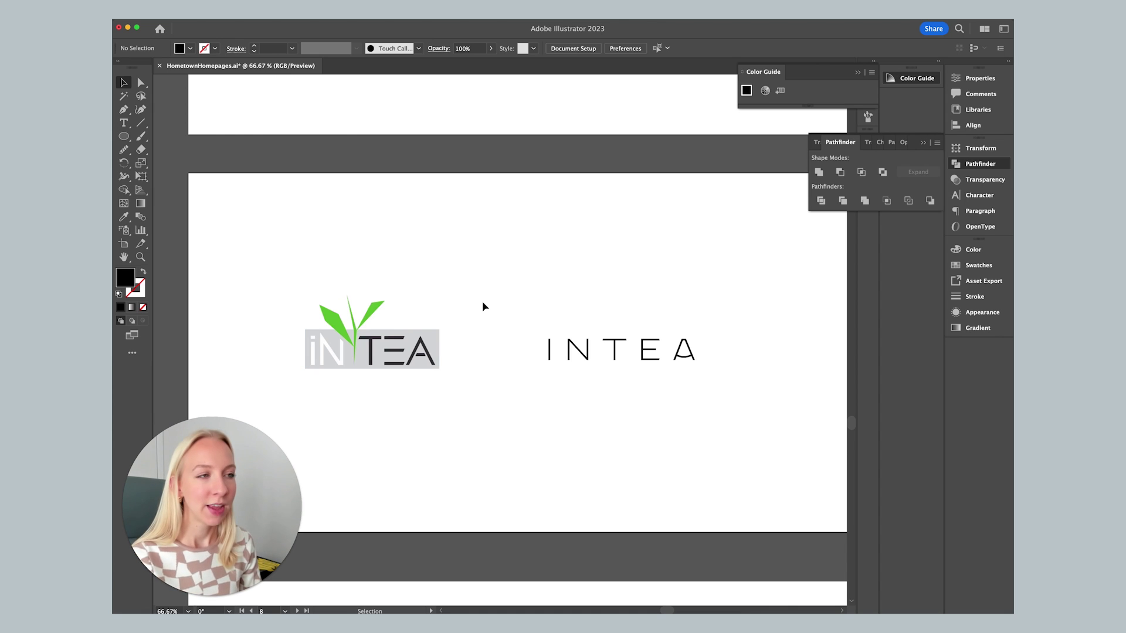
pyautogui.press('super+v')
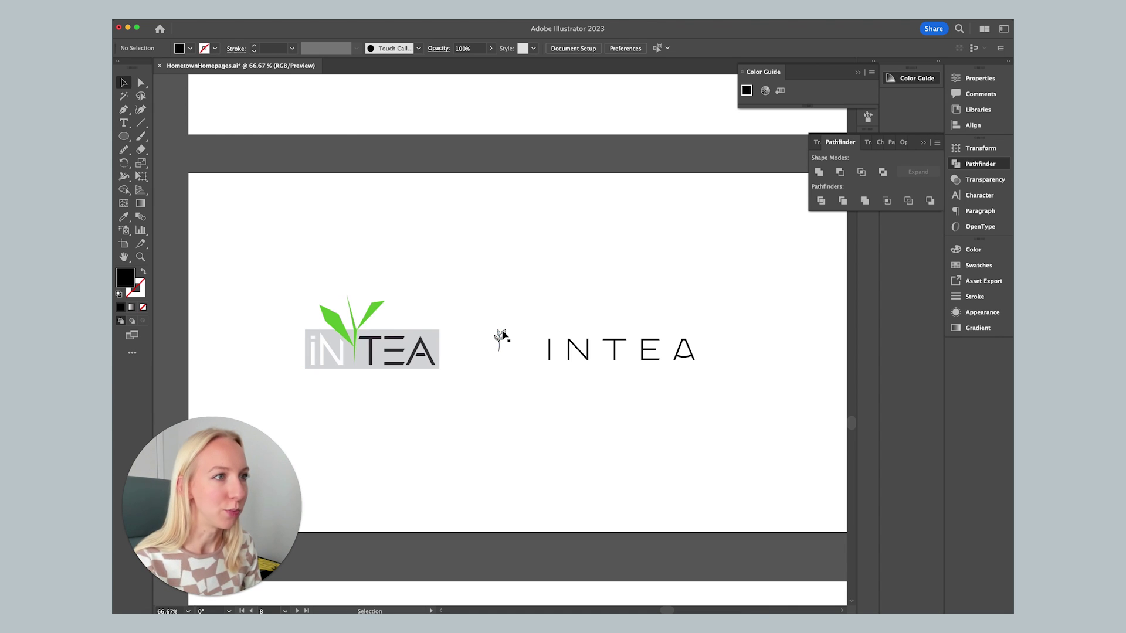
# - Enlarge the pasted leaf sprig, move it over INTEA, and shorten it from the top
pyautogui.moveTo(513, 324); pyautogui.dragTo(609, 271)
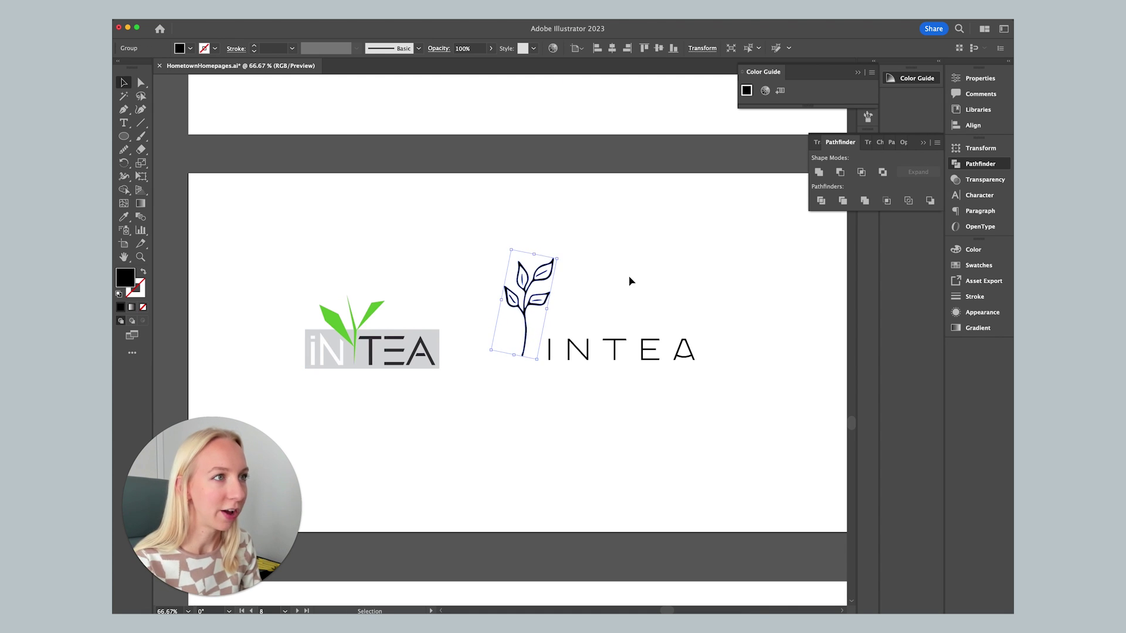
pyautogui.click(630, 281)
pyautogui.click(534, 306)
pyautogui.moveTo(535, 308); pyautogui.dragTo(611, 322)
pyautogui.moveTo(611, 270); pyautogui.dragTo(611, 305)
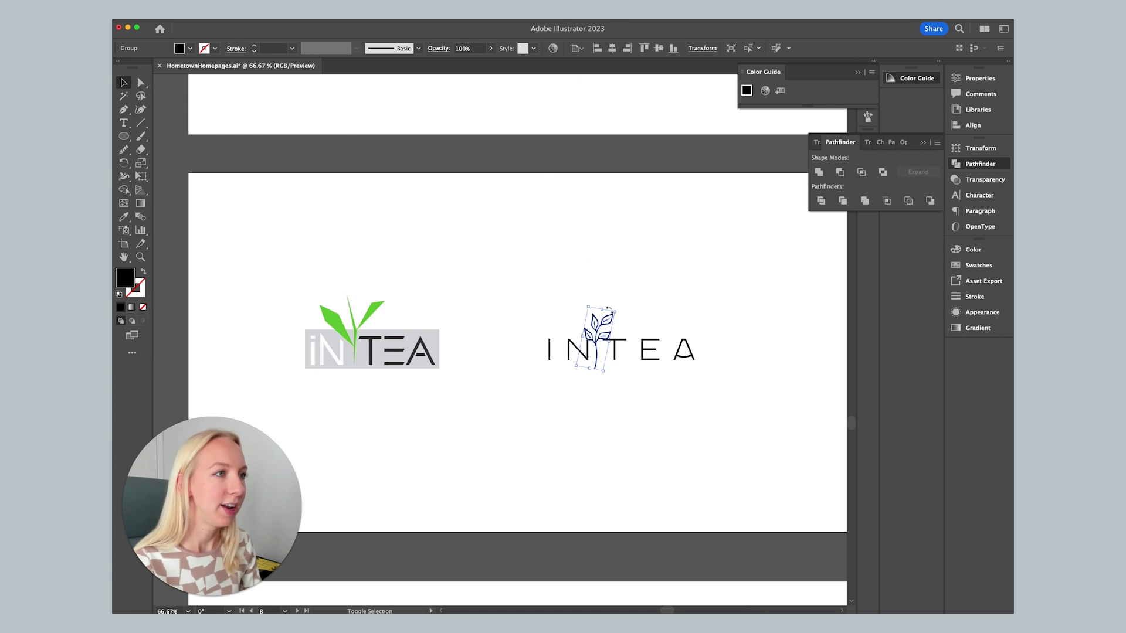
# - Position the leaf sprig so its stem runs down into the N of INTEA
pyautogui.hscroll(5, 611, 316)
pyautogui.press('a')
pyautogui.press('super+equal')
pyautogui.press('super+equal')
pyautogui.press('v')
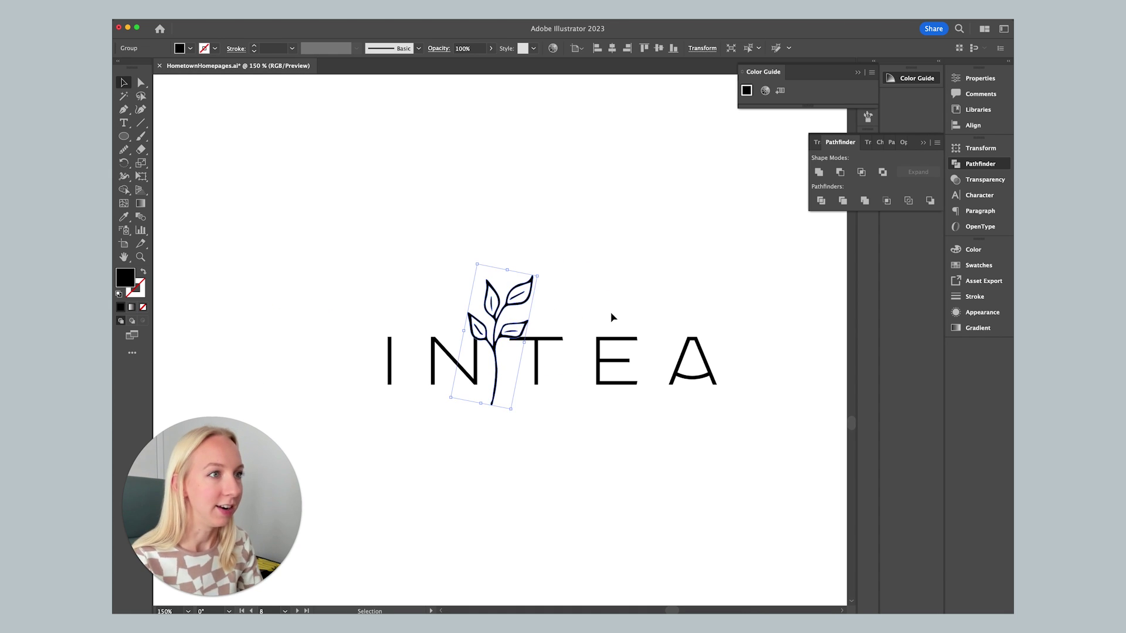
pyautogui.moveTo(495, 336)
pyautogui.mouseDown()
pyautogui.moveTo(477, 315)
pyautogui.moveTo(505, 312)
pyautogui.moveTo(486, 319)
pyautogui.mouseUp()
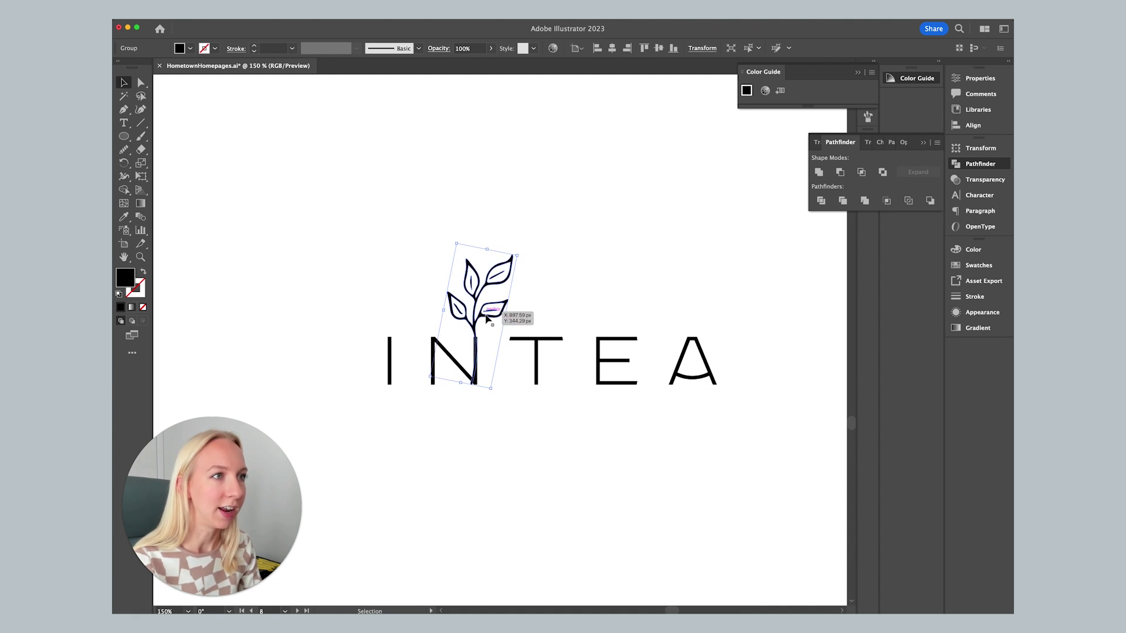
pyautogui.hscroll(-1, 517, 353)
pyautogui.scroll(1, 517, 353)
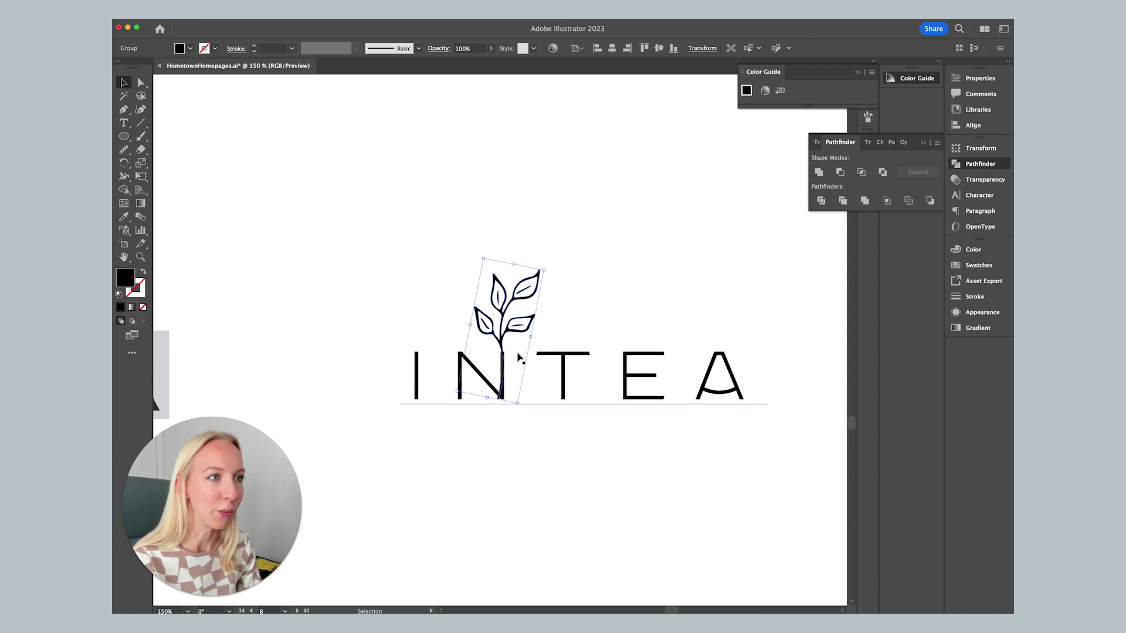
# - Duplicate INTEA upward as a backup and convert the original lettering to outlines
pyautogui.press('super+minus')
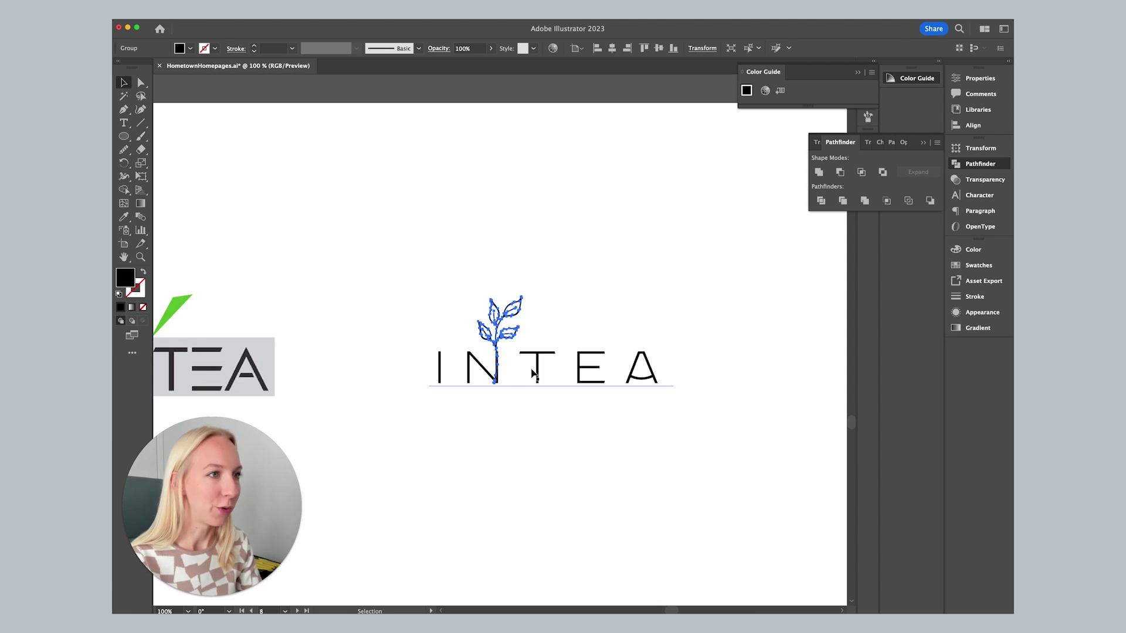
pyautogui.click(578, 407)
pyautogui.moveTo(594, 387); pyautogui.dragTo(593, 173)
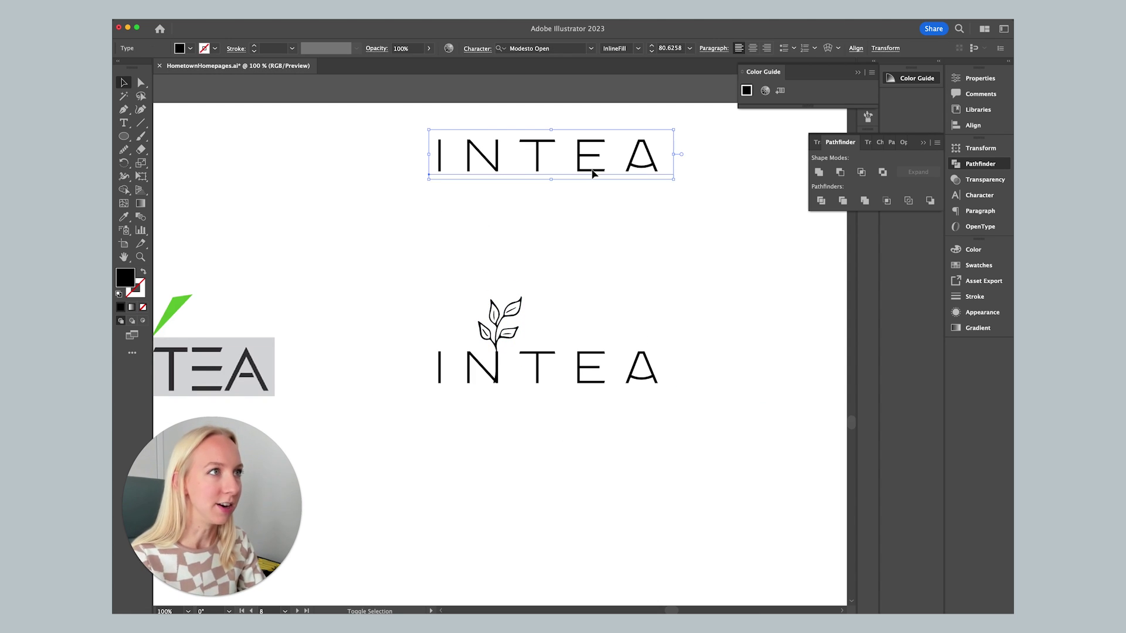
pyautogui.click(570, 359)
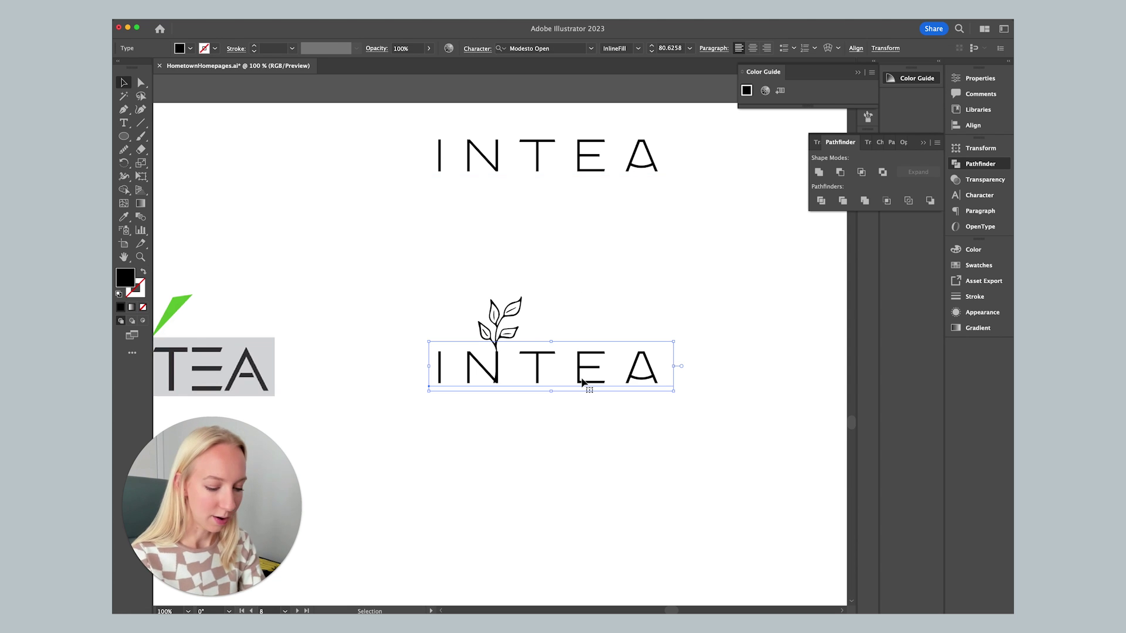
pyautogui.press('super+shift+o')
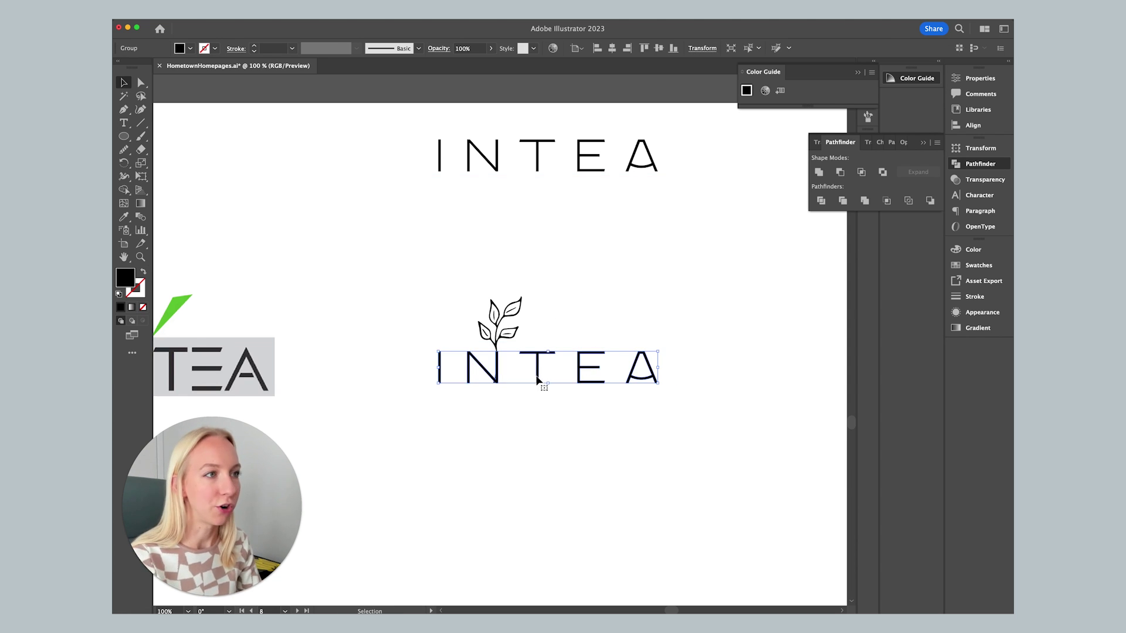
# - Raise the leaf sprig slightly so it sits just above the N
pyautogui.scroll(3, 538, 358)
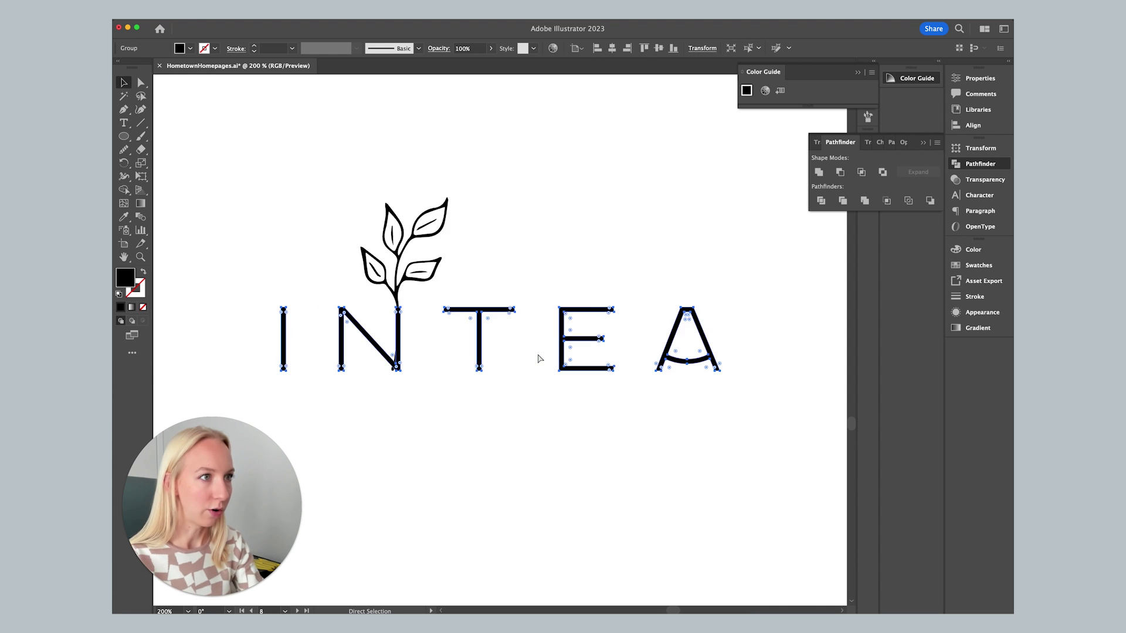
pyautogui.hscroll(-2, 538, 356)
pyautogui.scroll(1, 538, 355)
pyautogui.click(628, 314)
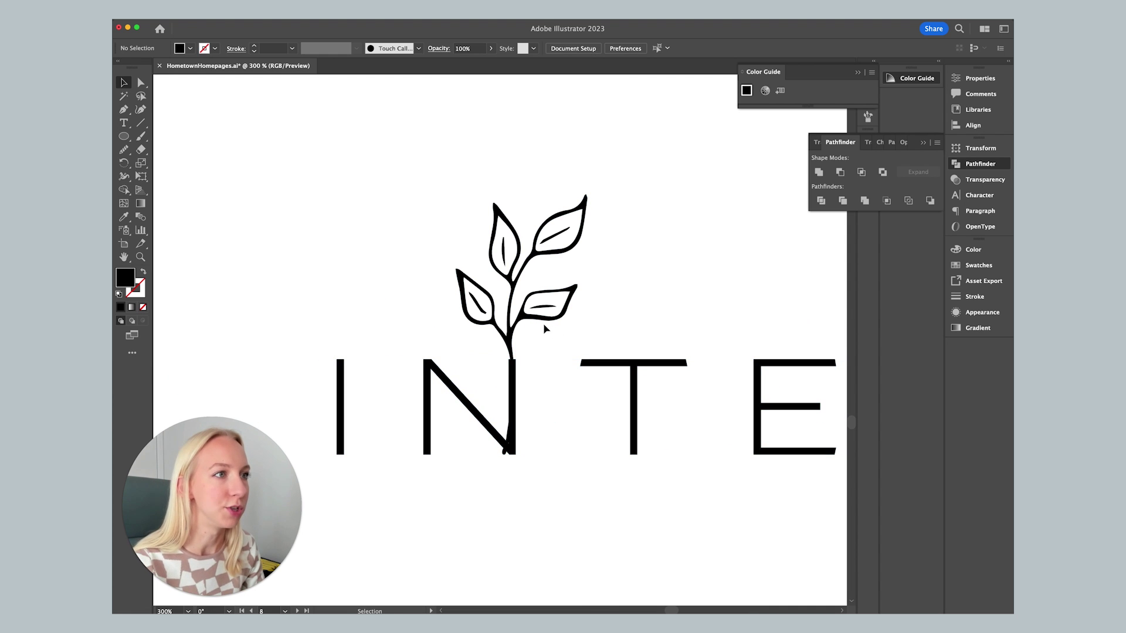
pyautogui.moveTo(543, 321); pyautogui.dragTo(544, 316)
pyautogui.press('super+minus')
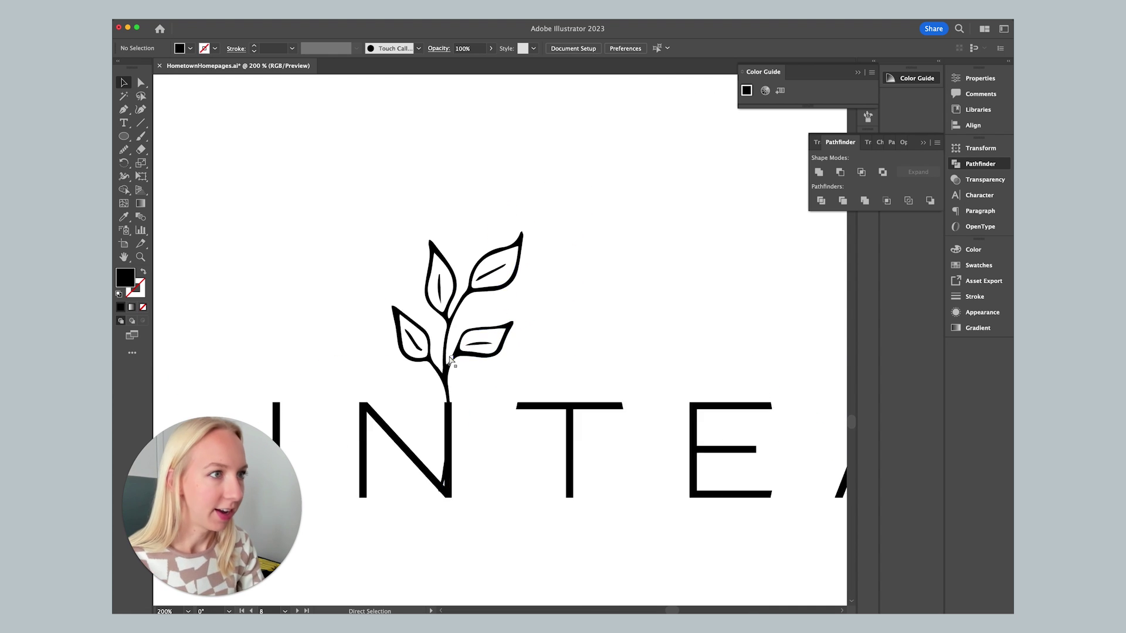
pyautogui.scroll(2, 451, 360)
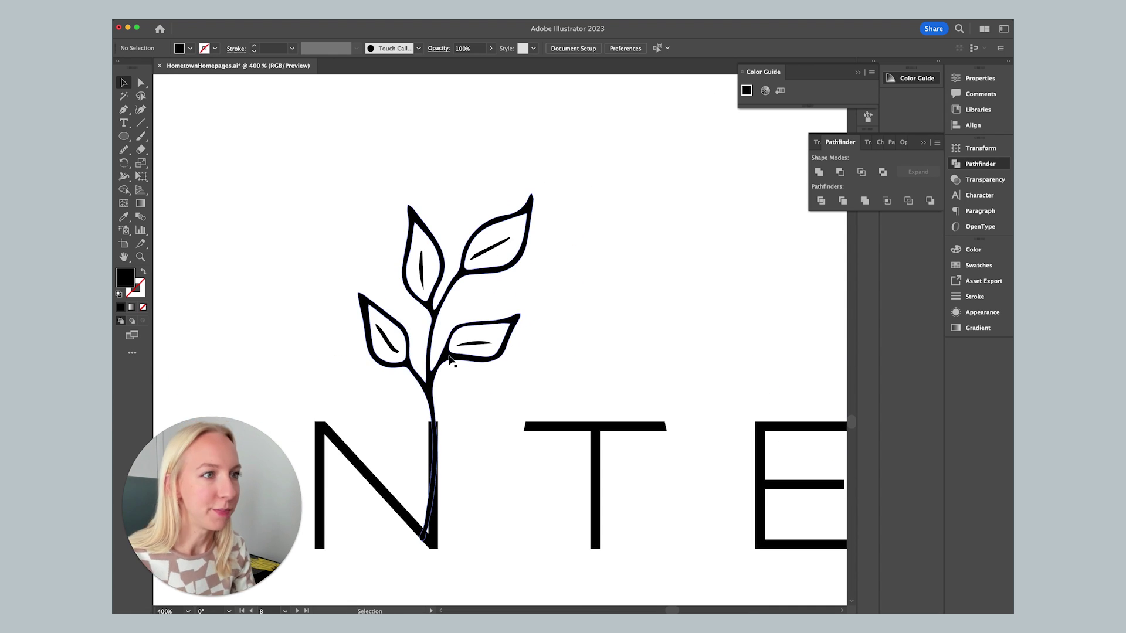
pyautogui.scroll(-2, 563, 337)
pyautogui.moveTo(429, 334)
pyautogui.mouseDown()
pyautogui.moveTo(490, 335)
pyautogui.moveTo(488, 358)
pyautogui.mouseUp()
pyautogui.click(467, 352)
pyautogui.hscroll(-2, 518, 361)
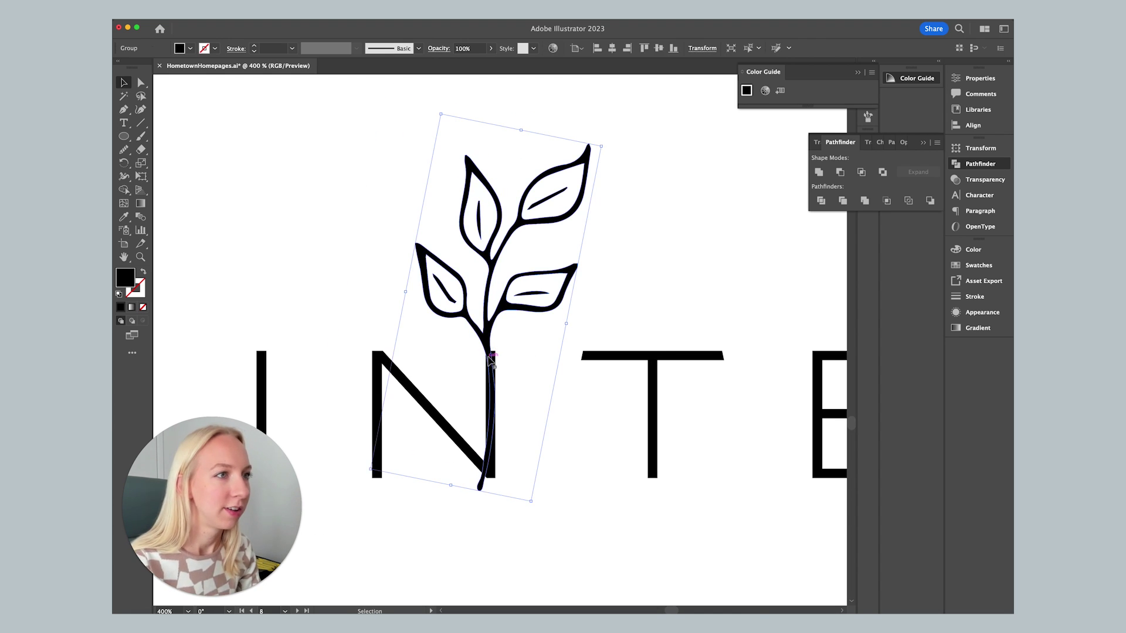
pyautogui.press('Right')
pyautogui.press('Right')
pyautogui.press('Right')
pyautogui.press('Down')
pyautogui.press('Down')
pyautogui.press('Down')
pyautogui.press('Down')
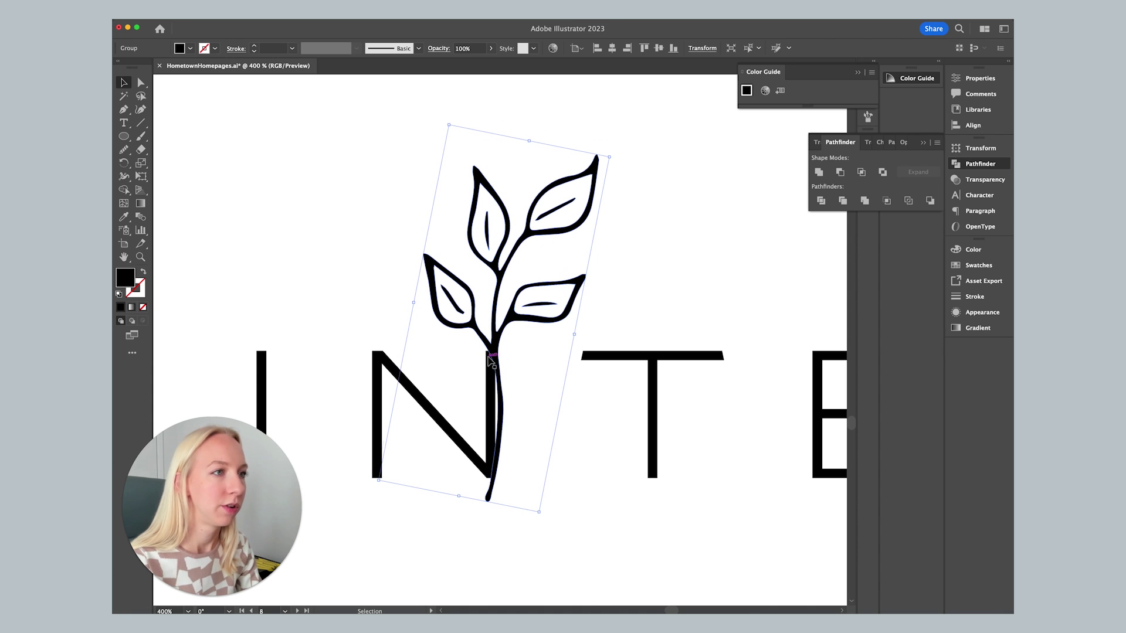
pyautogui.press('super+z')
pyautogui.press('super+z')
pyautogui.press('super+z')
pyautogui.press('super+z')
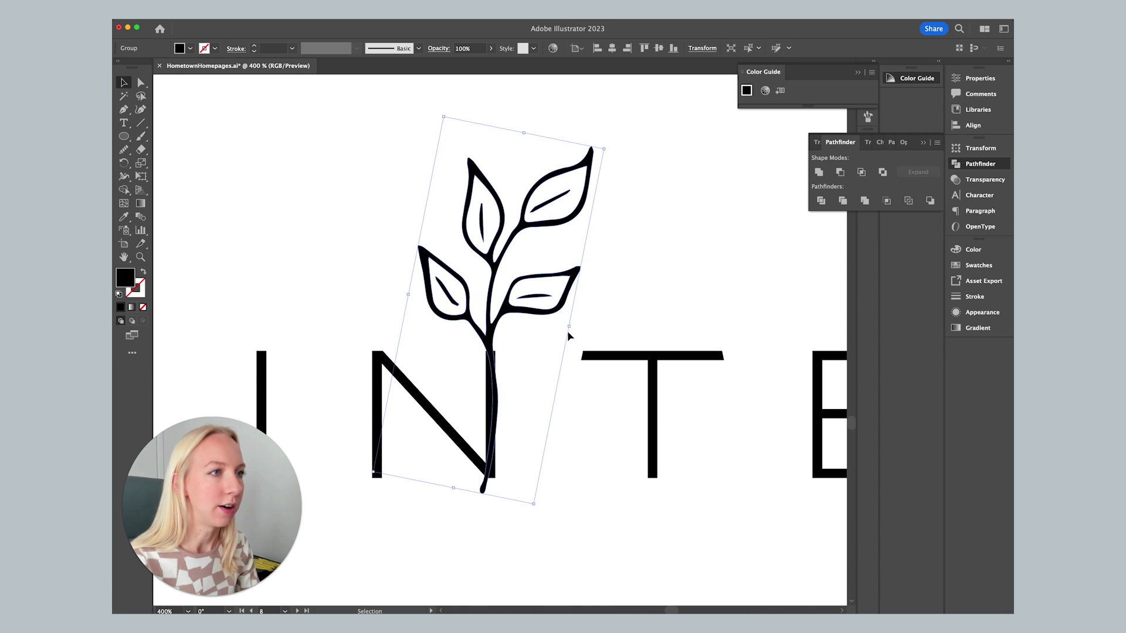
pyautogui.click(605, 320)
# - Erase the sprig's lower stem where it runs through the N
pyautogui.click(488, 322)
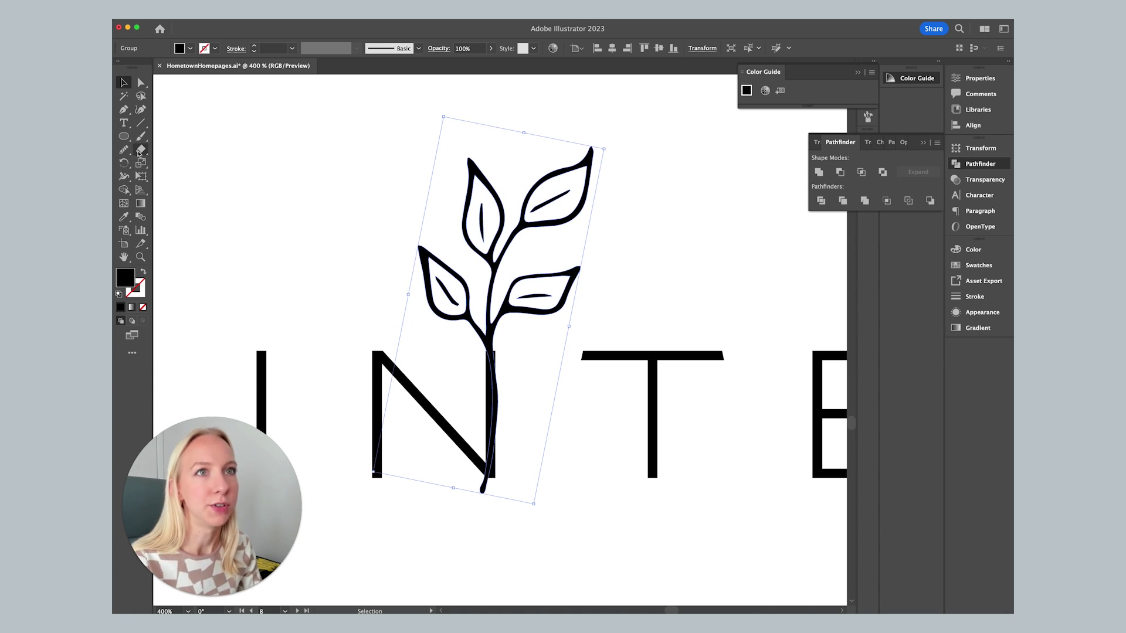
pyautogui.click(140, 151)
pyautogui.moveTo(491, 365); pyautogui.dragTo(490, 503)
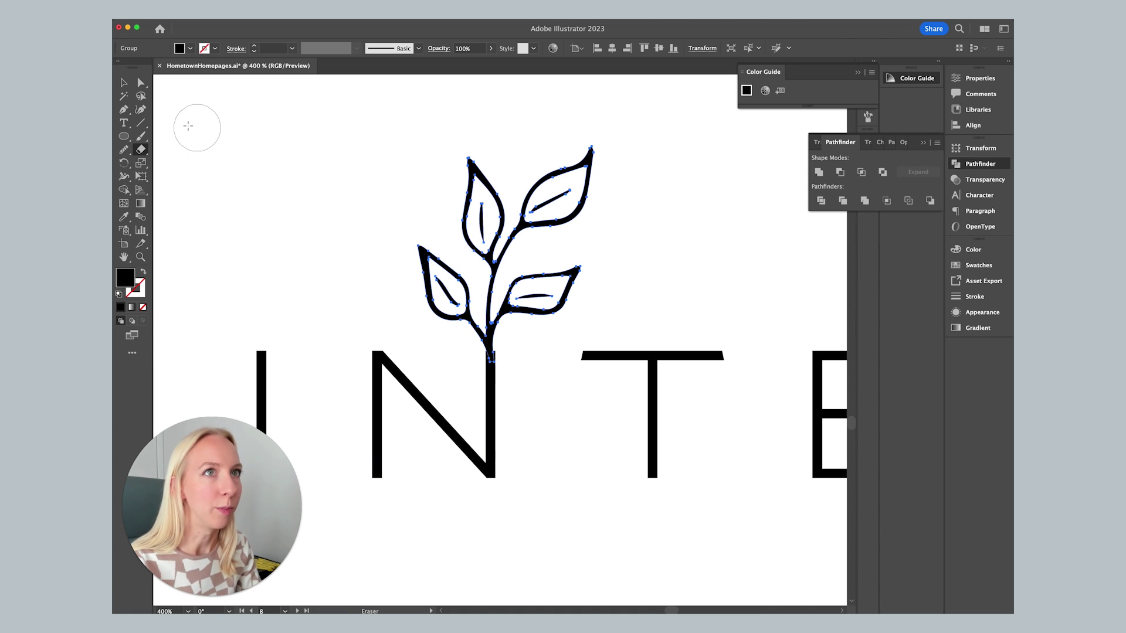
pyautogui.click(124, 83)
pyautogui.click(511, 378)
# - Ungroup the outlined INTEA lettering into separate letters
pyautogui.click(492, 367)
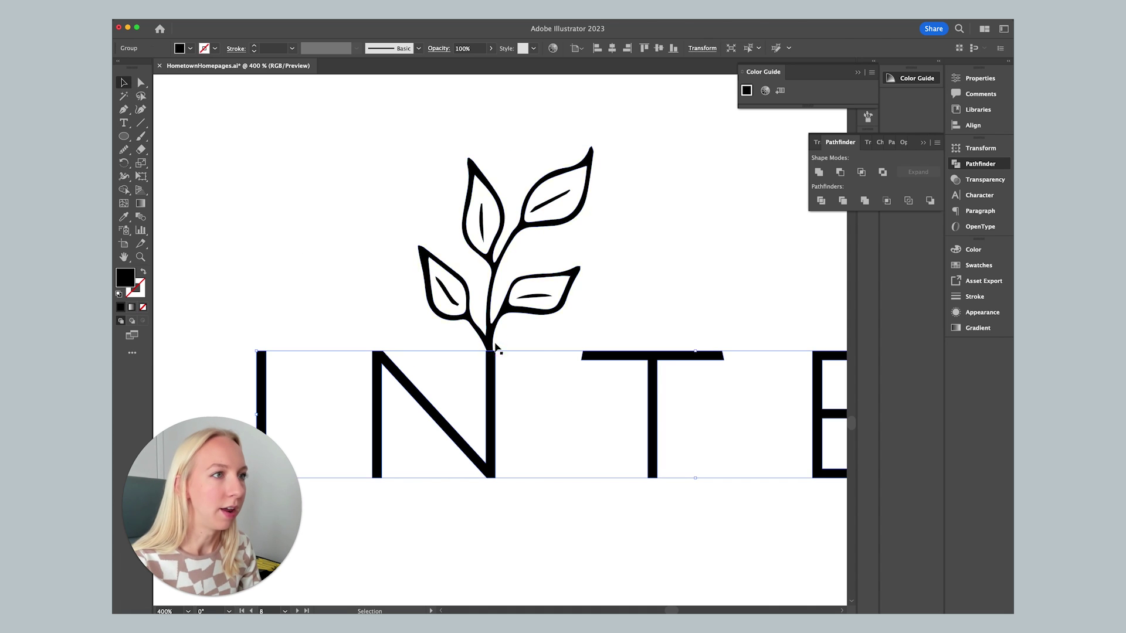
pyautogui.keyDown('shift'); pyautogui.click(495, 331); pyautogui.keyUp('shift')
pyautogui.click(469, 482)
pyautogui.click(497, 399)
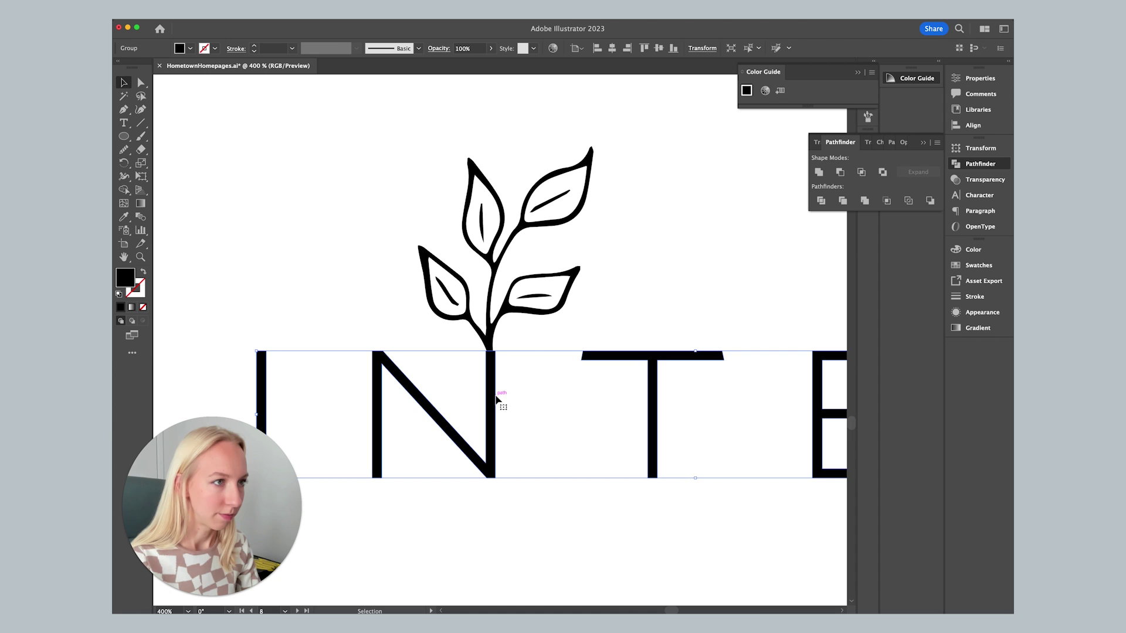
pyautogui.press('super+shift+g')
pyautogui.hscroll(5, 498, 400)
pyautogui.click(533, 467)
pyautogui.hscroll(-3, 537, 467)
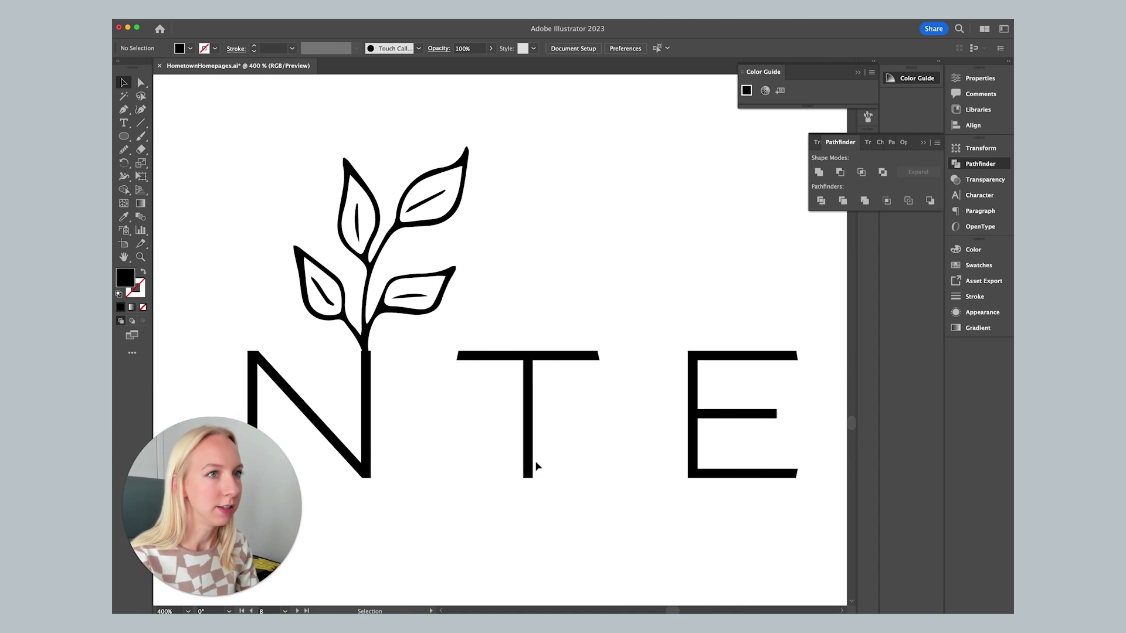
pyautogui.hscroll(-3, 535, 467)
# - Merge the leaf sprig and the letter N into one shape
pyautogui.click(476, 369)
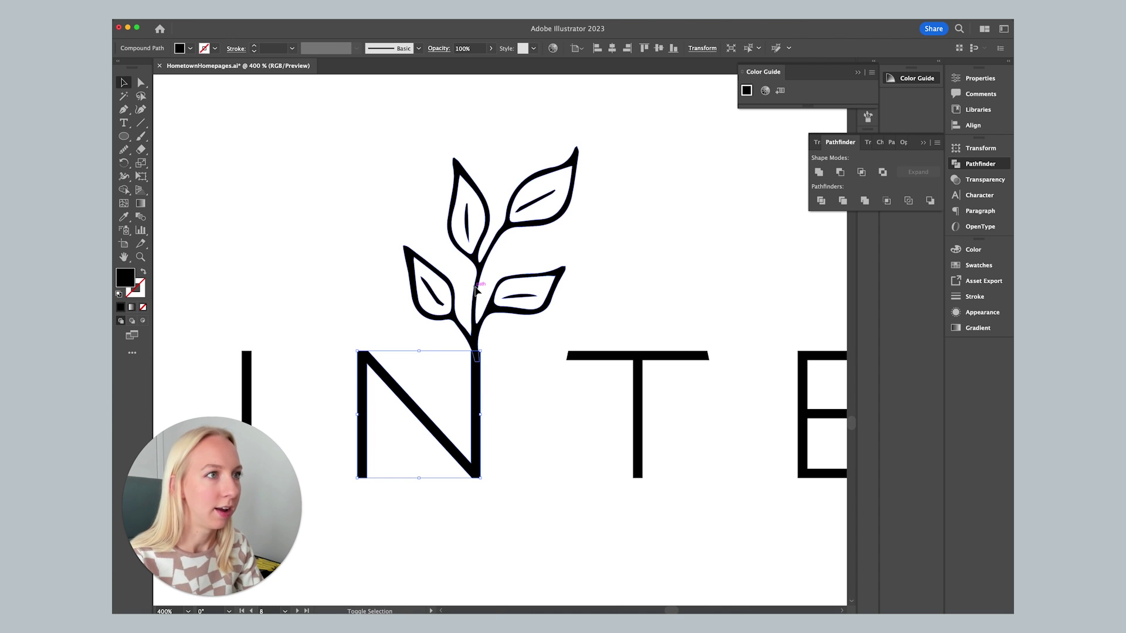
pyautogui.keyDown('shift'); pyautogui.click(476, 290); pyautogui.keyUp('shift')
pyautogui.click(819, 173)
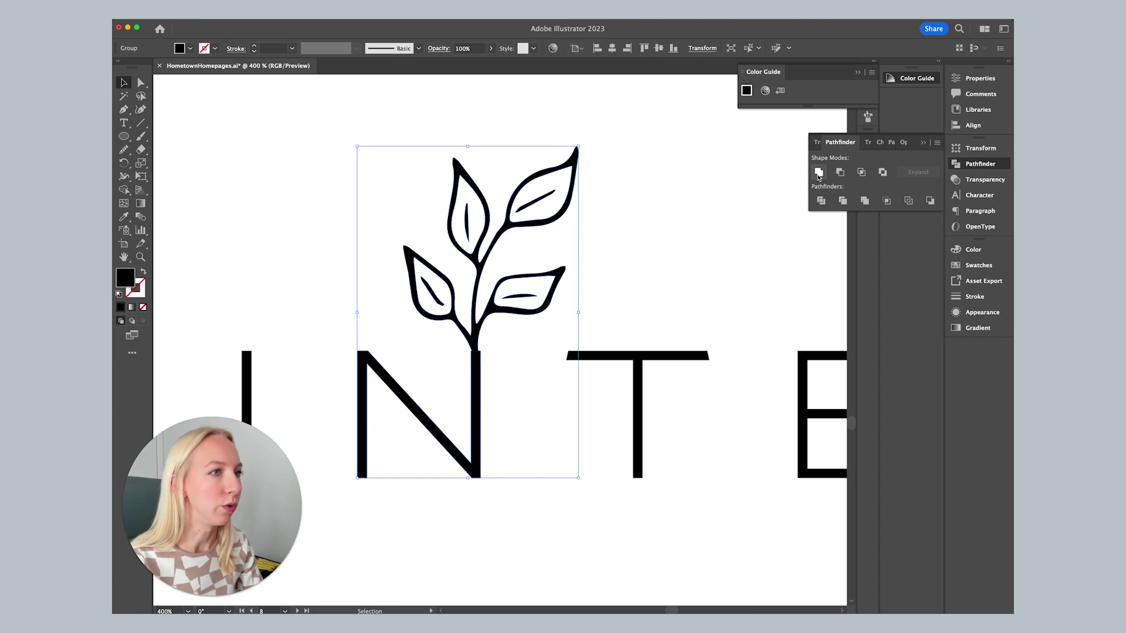
pyautogui.click(596, 314)
# - Smooth the right edge of the merged stem's trunk
pyautogui.scroll(10, 474, 336)
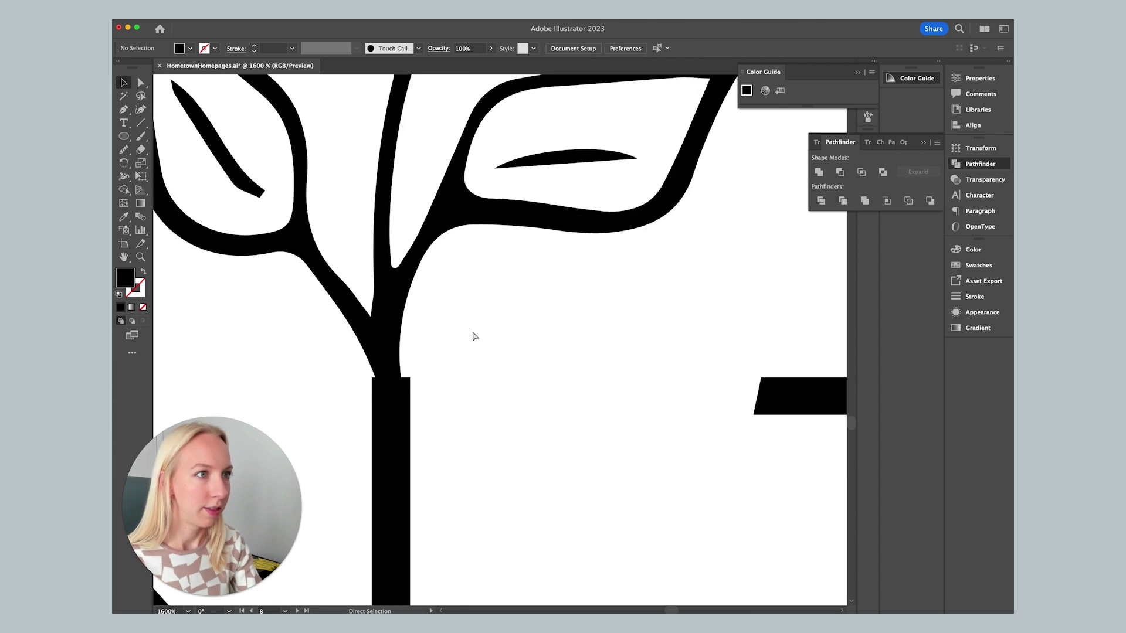
pyautogui.click(444, 354)
pyautogui.hscroll(-3, 444, 354)
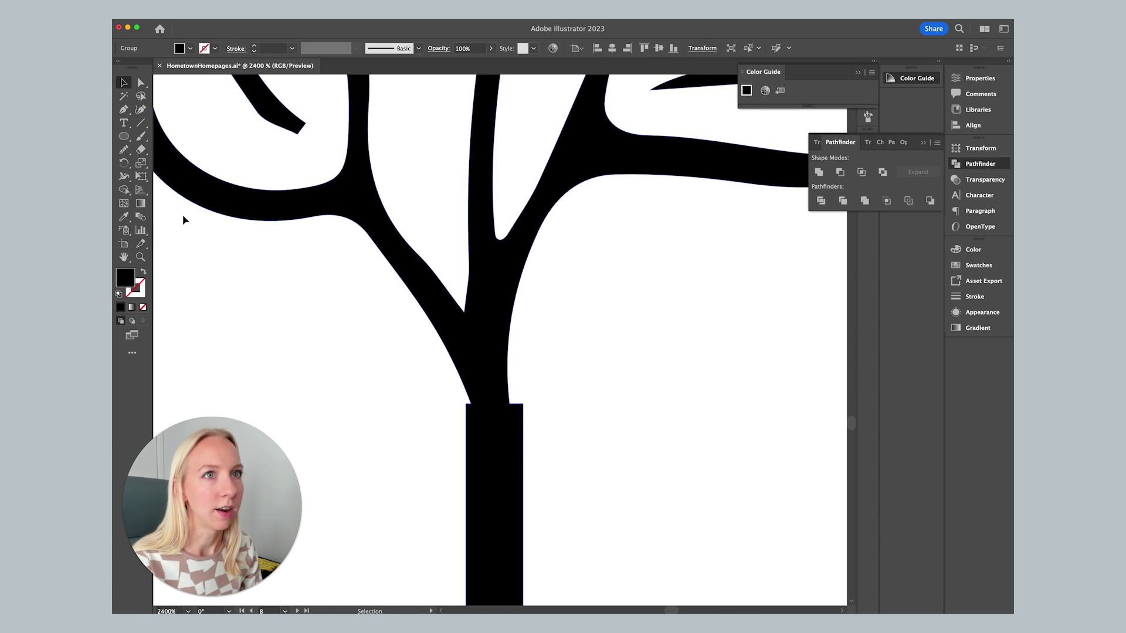
pyautogui.click(123, 150)
pyautogui.moveTo(510, 324); pyautogui.dragTo(522, 512)
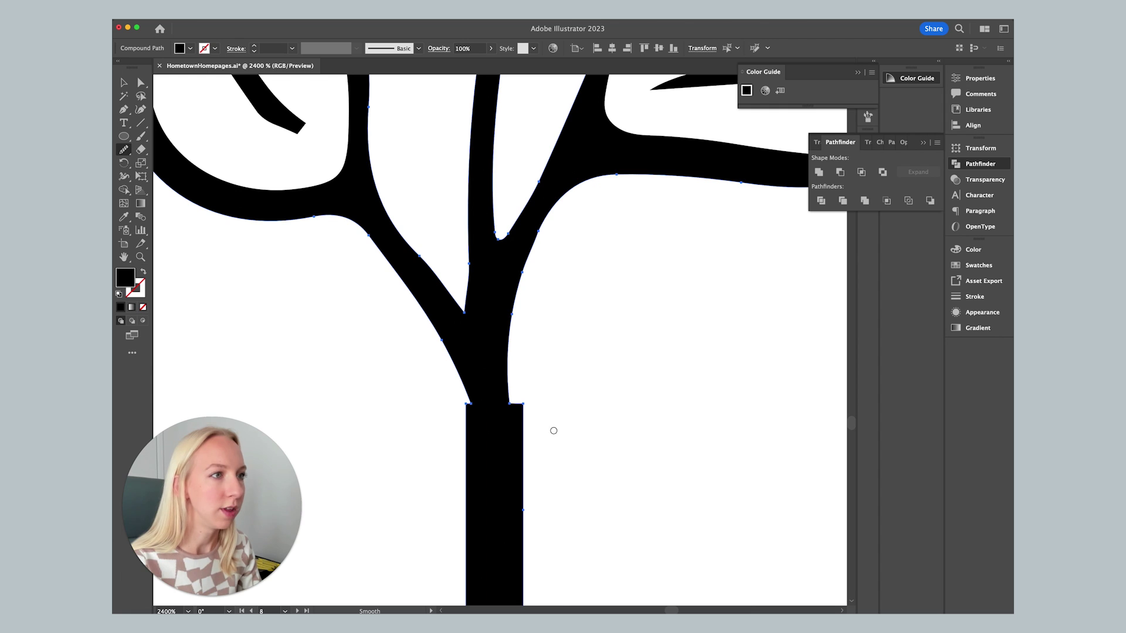
# - Pull two stem anchors upward to reshape the trunk's left and right edges
pyautogui.click(141, 83)
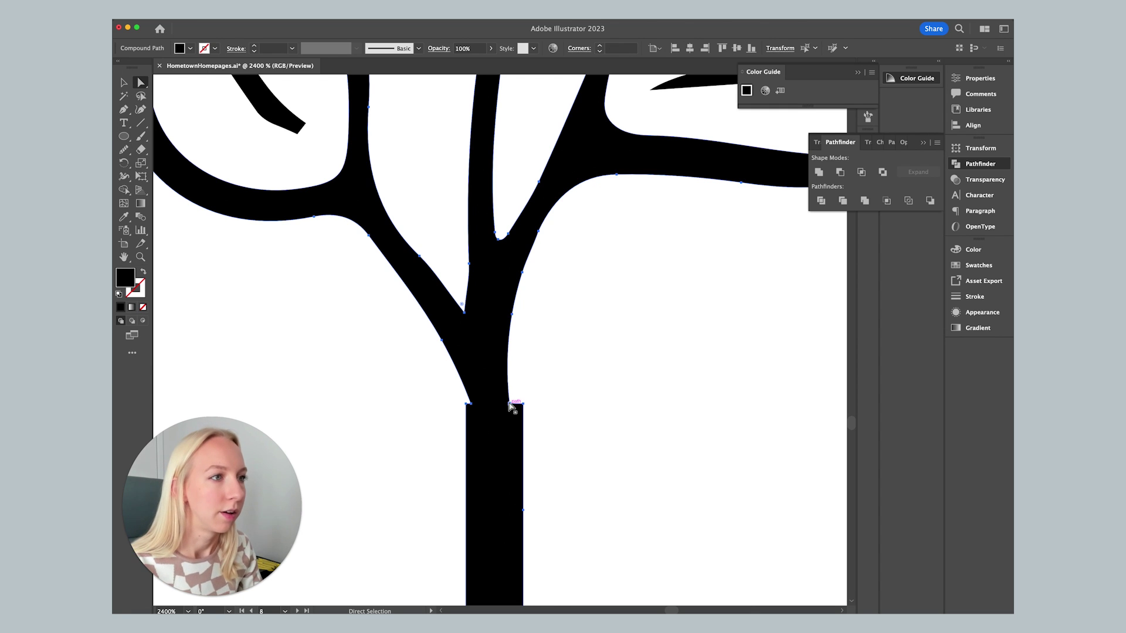
pyautogui.moveTo(512, 403); pyautogui.dragTo(516, 373)
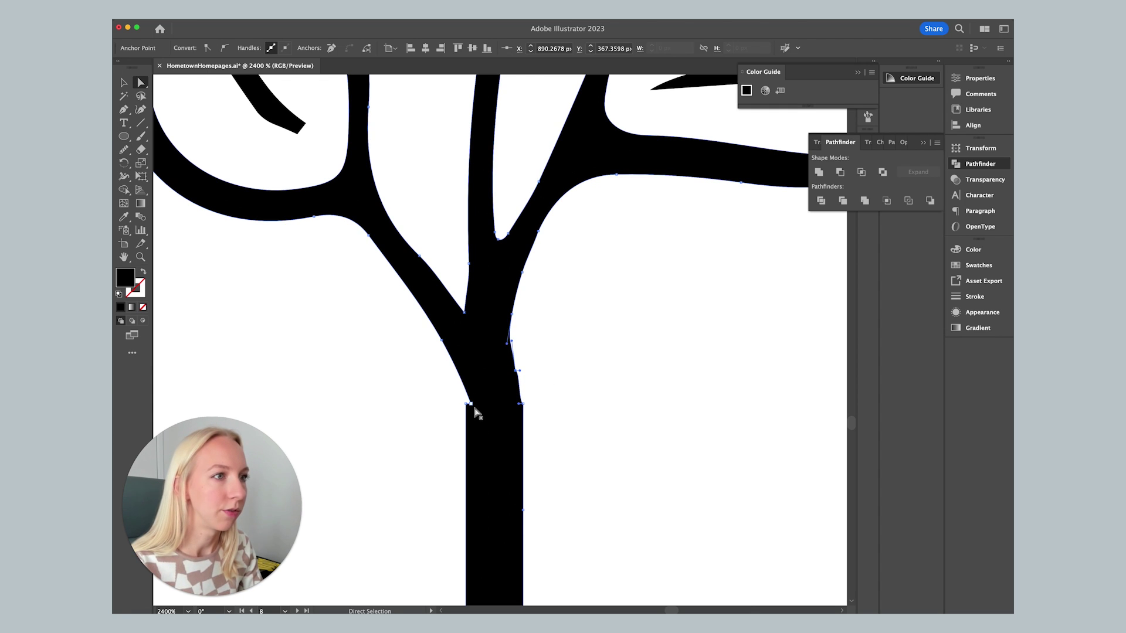
pyautogui.moveTo(471, 404); pyautogui.dragTo(461, 379)
pyautogui.click(445, 410)
# - Smooth the stem's left edge twice and its right edge once
pyautogui.click(492, 386)
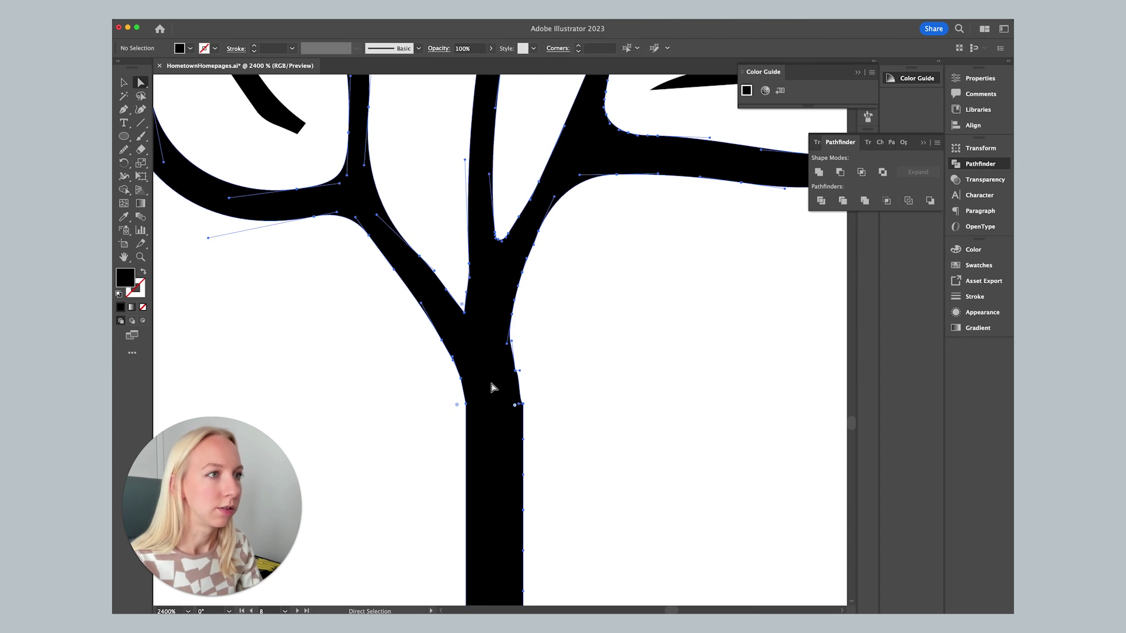
pyautogui.click(124, 150)
pyautogui.moveTo(444, 349); pyautogui.dragTo(465, 496)
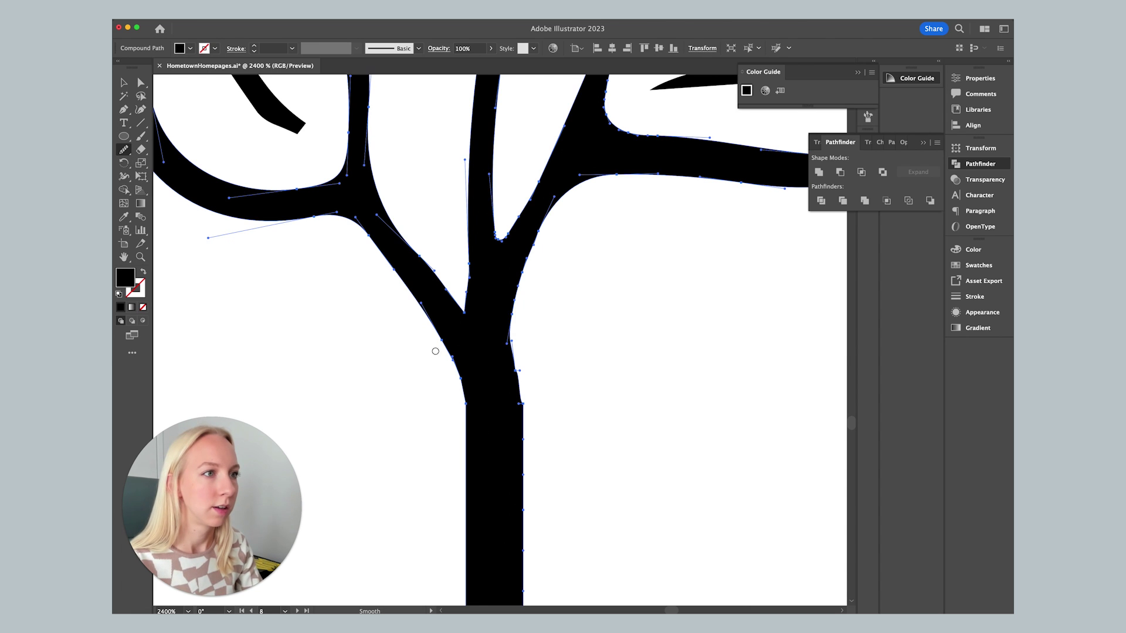
pyautogui.moveTo(423, 310)
pyautogui.mouseDown()
pyautogui.moveTo(472, 453)
pyautogui.moveTo(468, 440)
pyautogui.mouseUp()
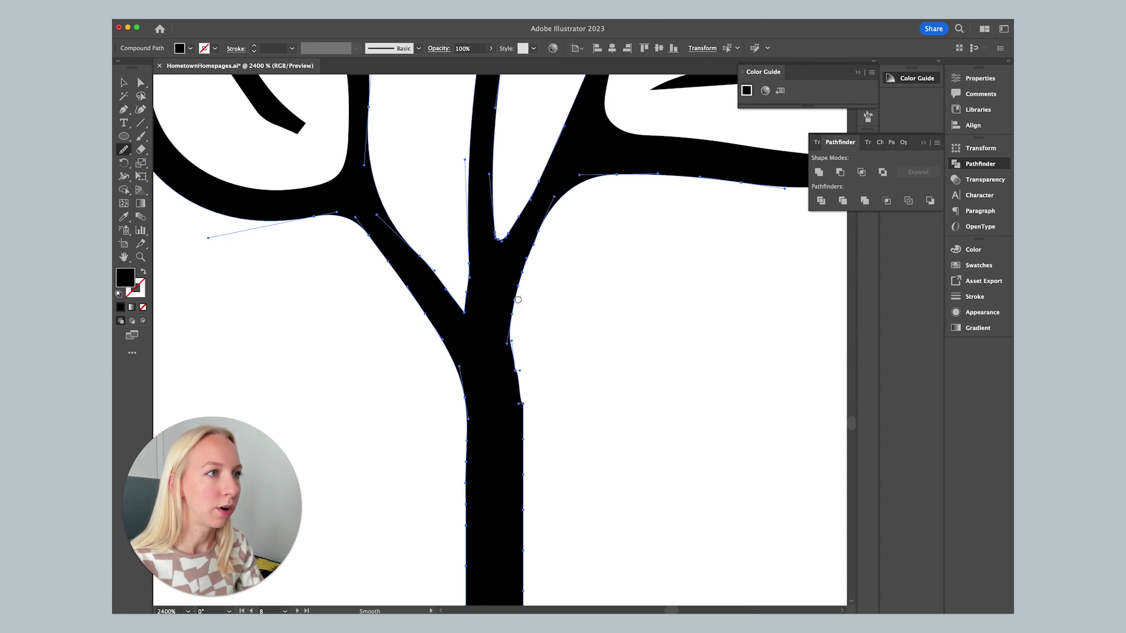
pyautogui.moveTo(517, 300)
pyautogui.mouseDown()
pyautogui.moveTo(505, 526)
pyautogui.moveTo(513, 293)
pyautogui.moveTo(532, 532)
pyautogui.moveTo(538, 276)
pyautogui.mouseUp()
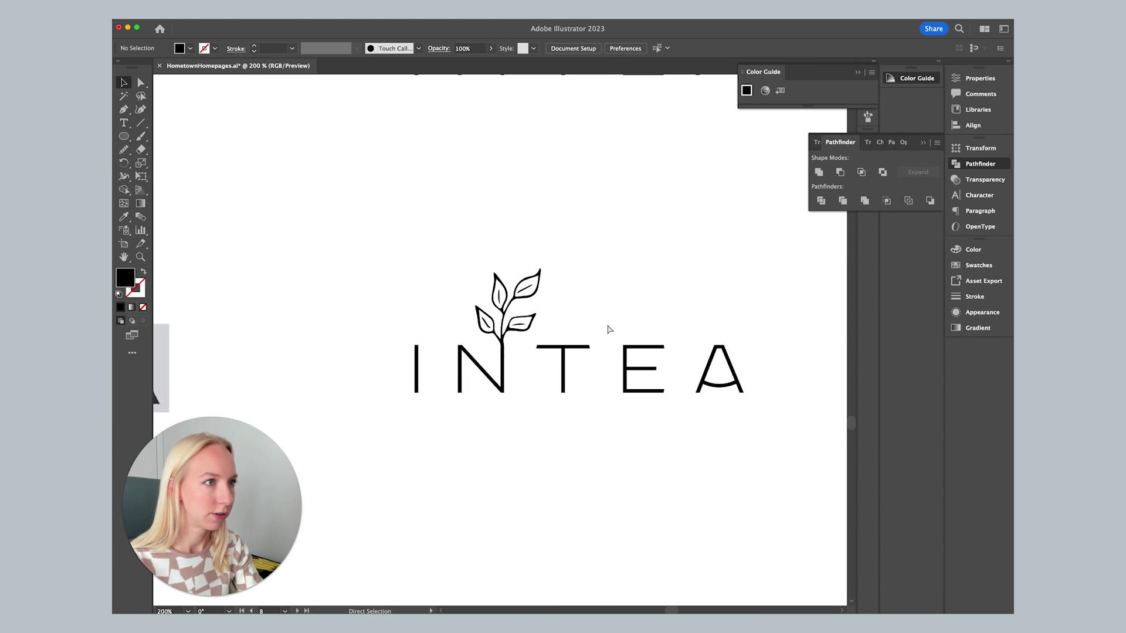
# - Nudge the letter I of INTEA to the right
pyautogui.press('super+minus')
pyautogui.press('super+equal')
pyautogui.press('super+equal')
pyautogui.hscroll(3, 610, 329)
pyautogui.hscroll(-1, 610, 329)
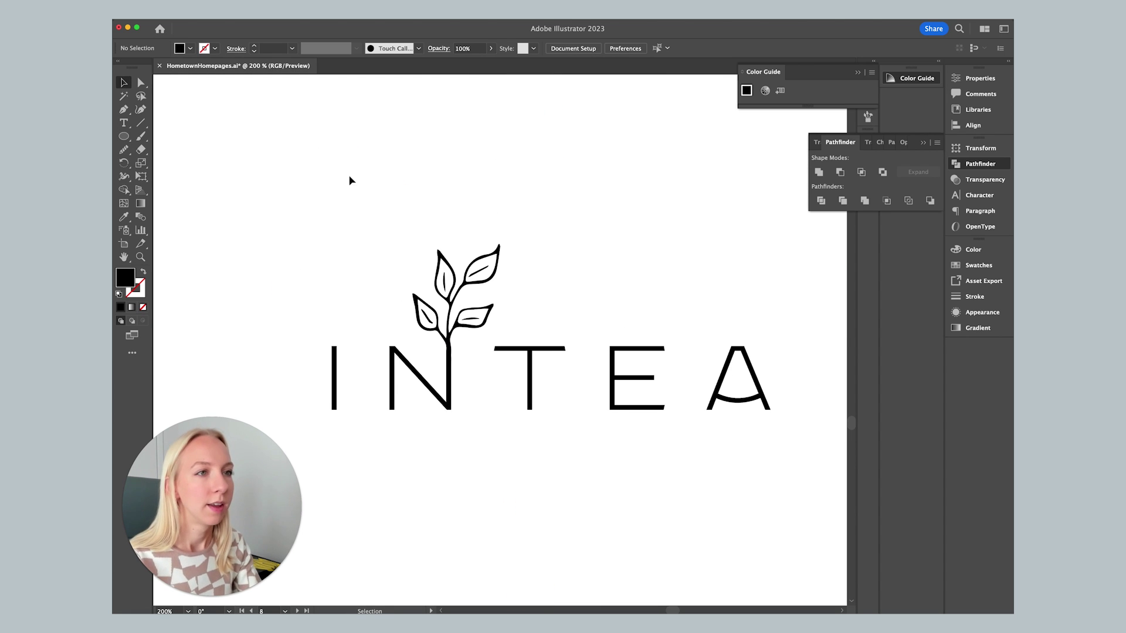
pyautogui.press('a')
pyautogui.moveTo(309, 334); pyautogui.dragTo(365, 436)
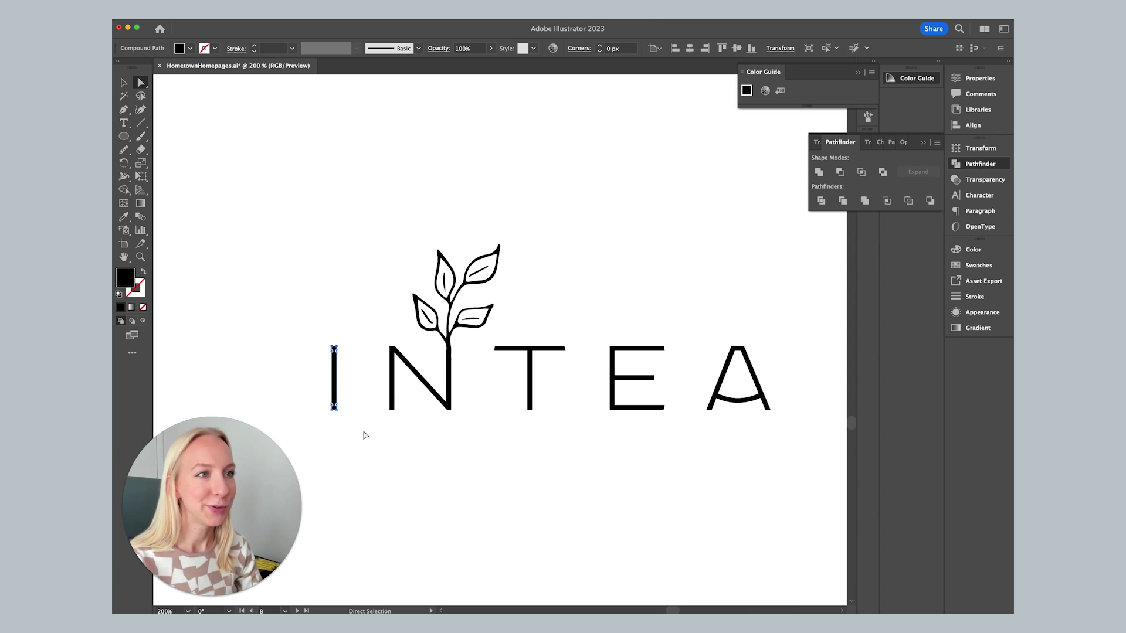
pyautogui.press('Right')
pyautogui.press('Right')
pyautogui.press('Right')
pyautogui.press('Right')
pyautogui.press('Right')
pyautogui.press('Right')
pyautogui.press('Right')
pyautogui.press('Right')
pyautogui.press('Right')
pyautogui.press('Right')
pyautogui.press('Right')
pyautogui.press('Right')
pyautogui.press('Right')
pyautogui.press('Right')
pyautogui.press('Right')
pyautogui.press('Right')
pyautogui.press('Right')
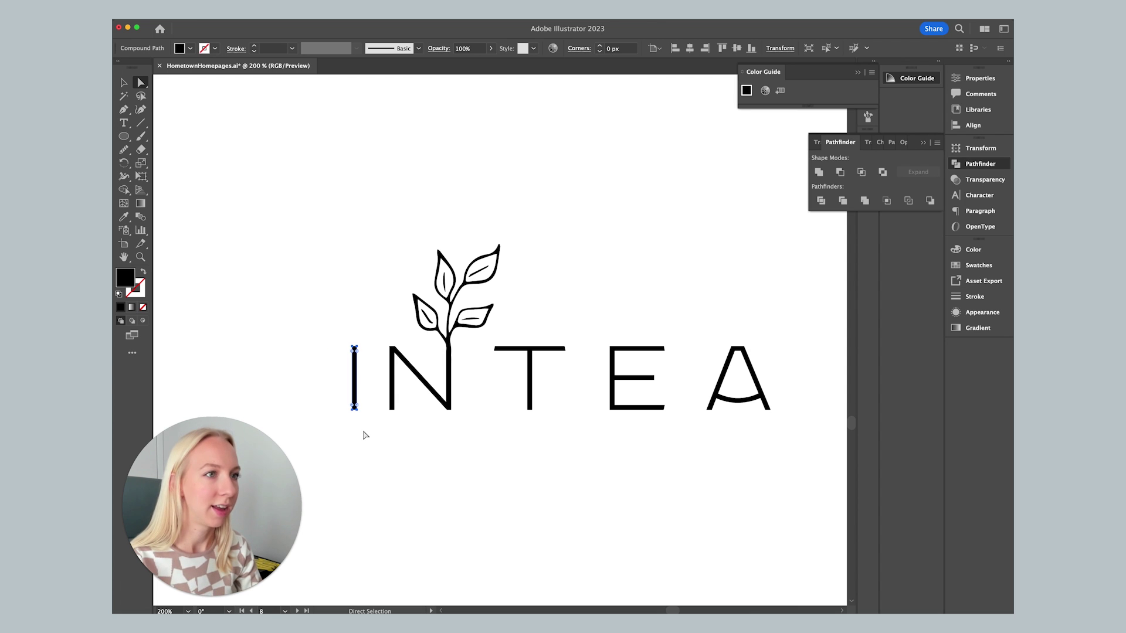
pyautogui.click(629, 342)
# - Shift the E and A left, moving the A further to even the gaps
pyautogui.moveTo(598, 335); pyautogui.dragTo(802, 475)
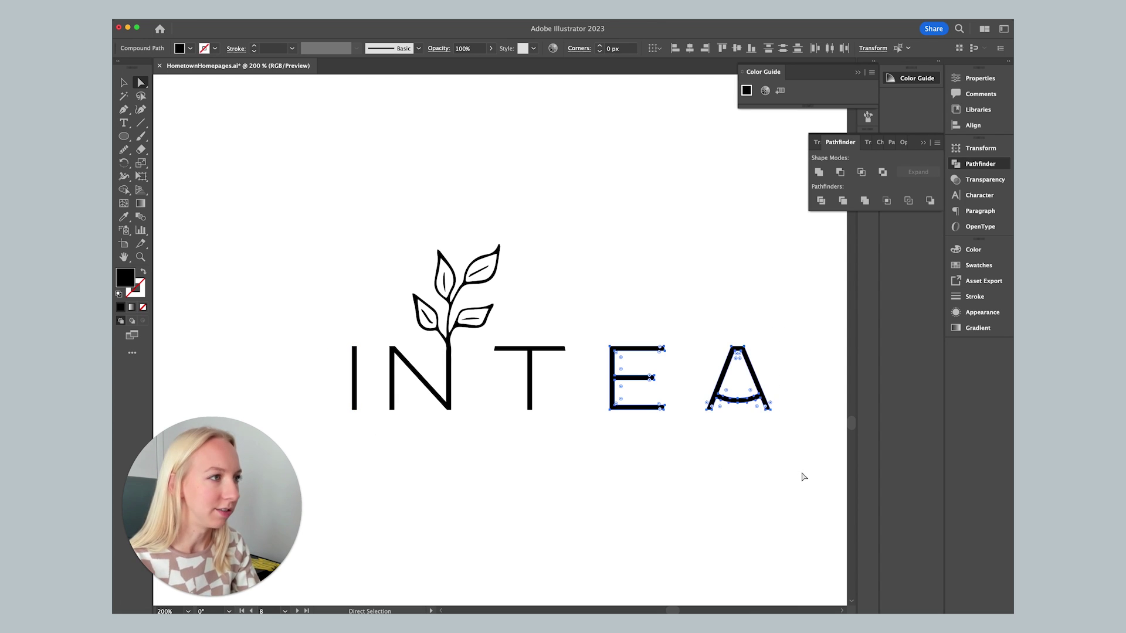
pyautogui.hotkey('shift', 'Left')
pyautogui.moveTo(695, 309); pyautogui.dragTo(766, 430)
pyautogui.hotkey('shift', 'Left')
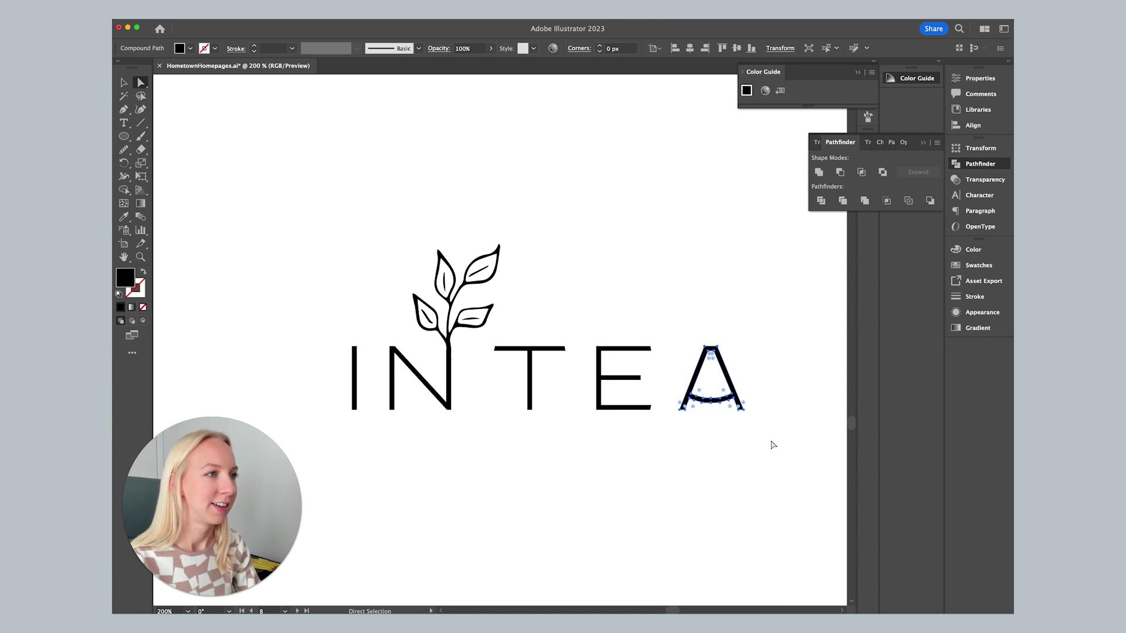
pyautogui.hotkey('shift', 'Left')
pyautogui.moveTo(774, 454); pyautogui.dragTo(581, 294)
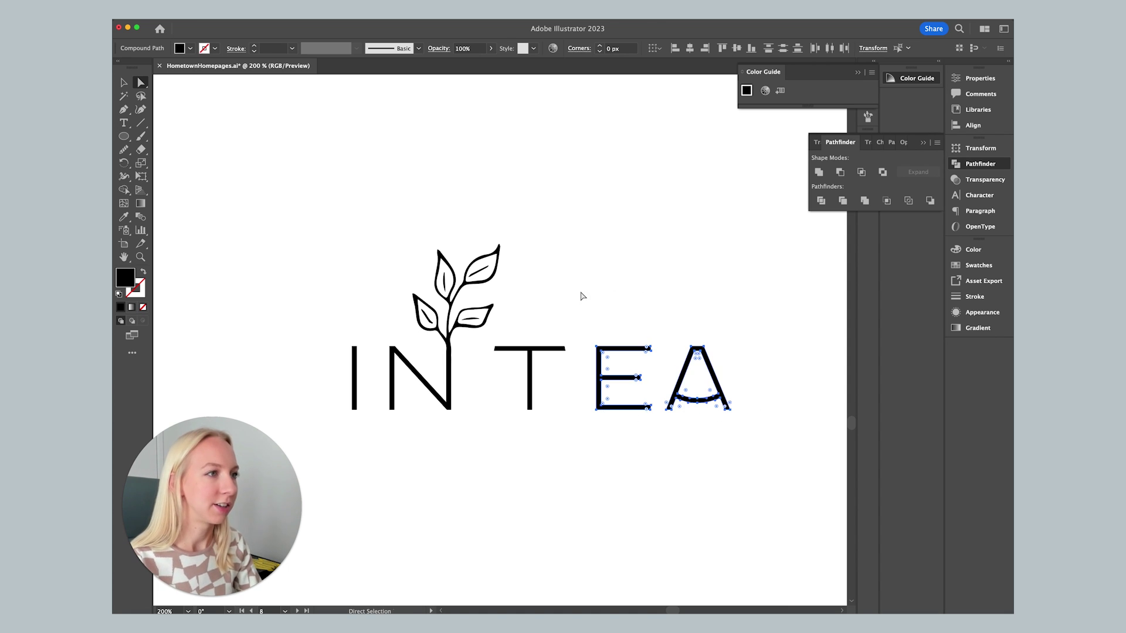
pyautogui.hotkey('shift', 'Left')
pyautogui.click(537, 438)
# - Nudge the I slightly right again and check the spacing against the other logo versions
pyautogui.moveTo(307, 336); pyautogui.dragTo(381, 435)
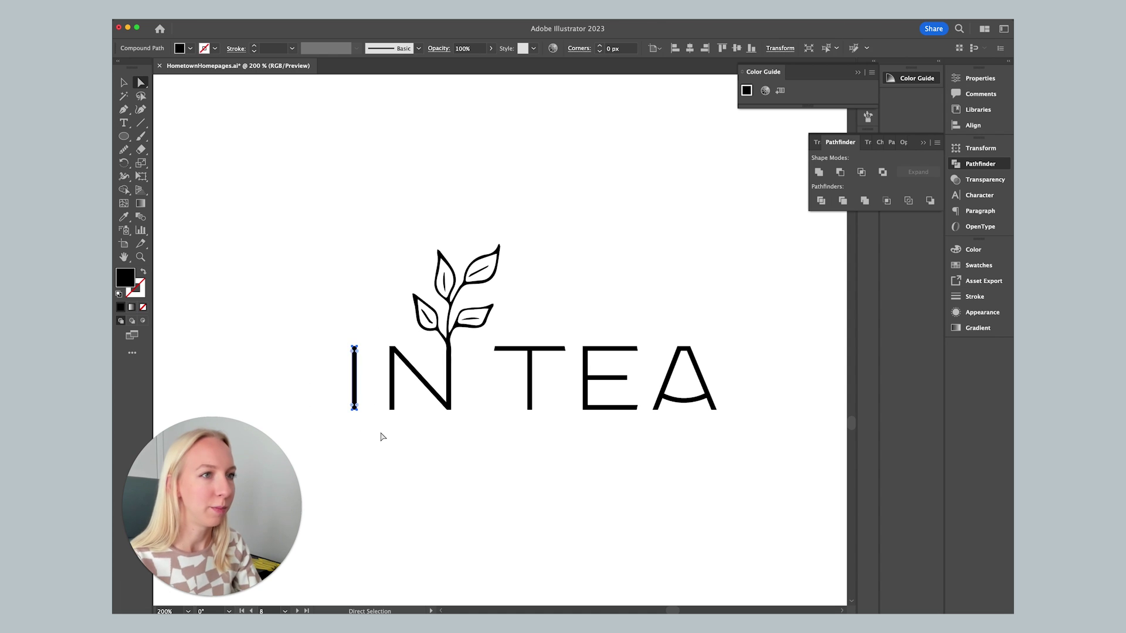
pyautogui.press('Right')
pyautogui.press('Right')
pyautogui.press('Right')
pyautogui.click(483, 506)
pyautogui.press('super+minus')
pyautogui.press('super+minus')
pyautogui.press('super+minus')
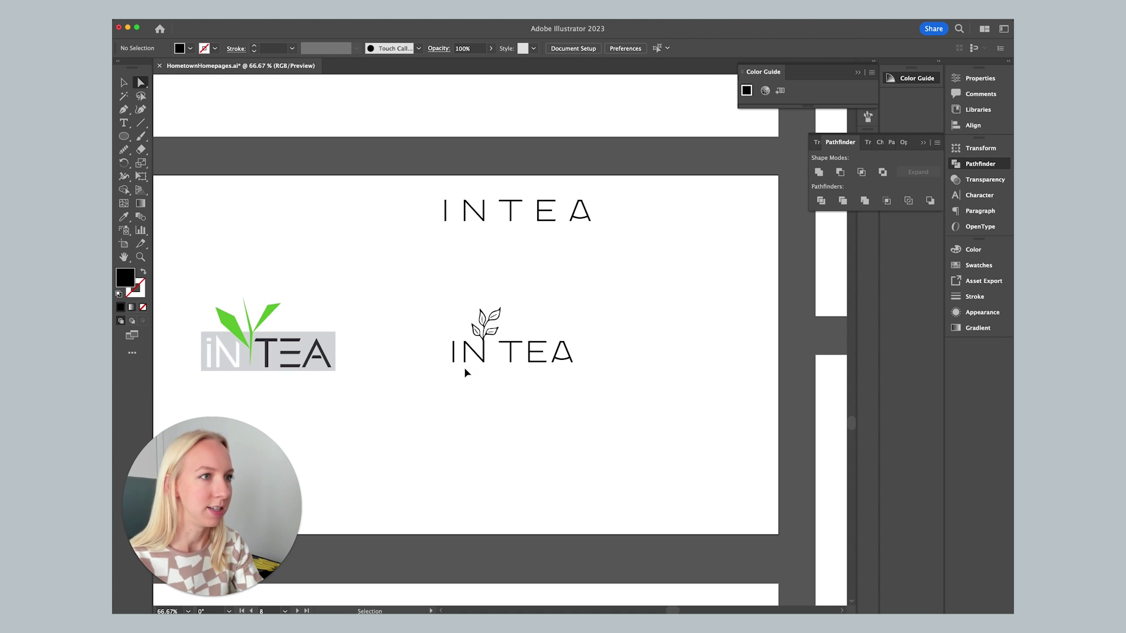
pyautogui.moveTo(511, 382); pyautogui.dragTo(502, 387)
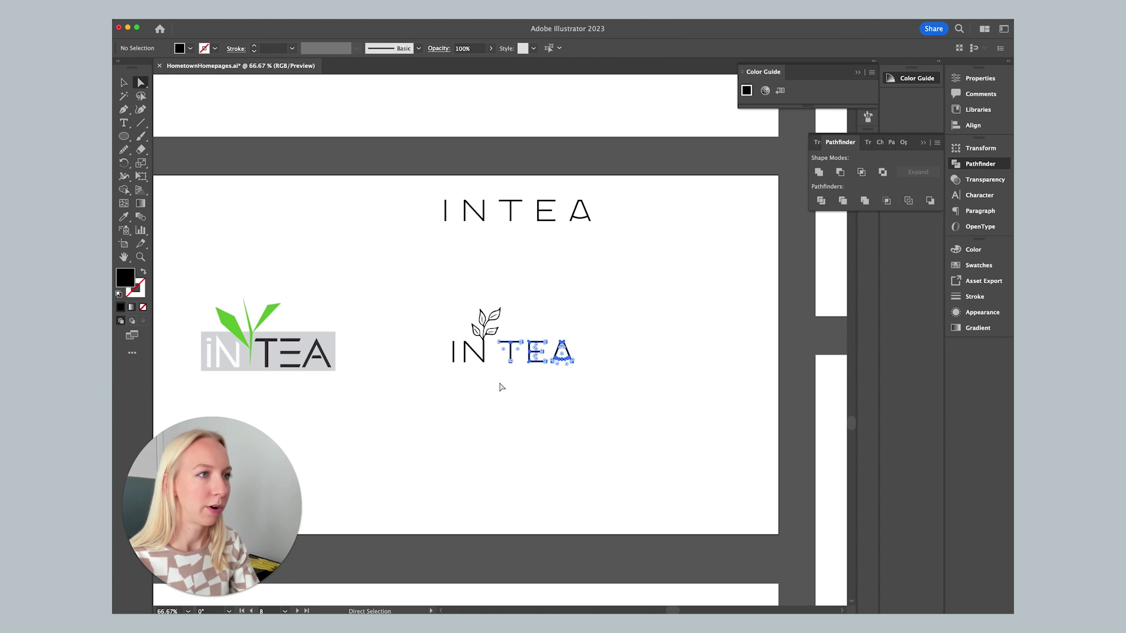
pyautogui.press('super+equal')
pyautogui.press('super+equal')
pyautogui.moveTo(703, 317); pyautogui.dragTo(644, 426)
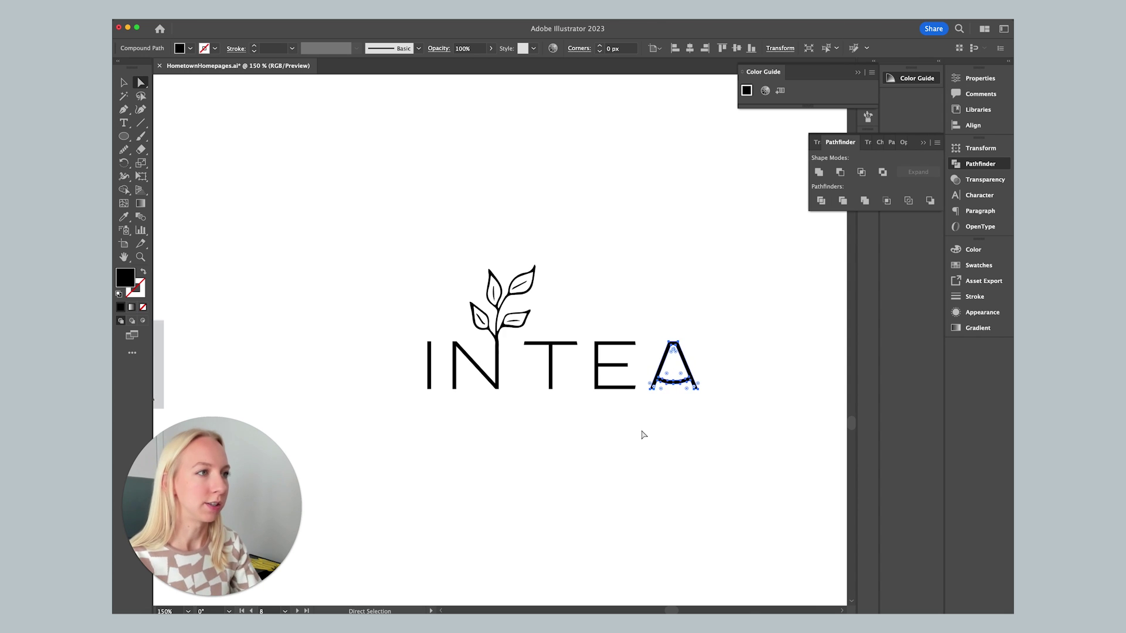
pyautogui.click(643, 433)
pyautogui.moveTo(417, 323); pyautogui.dragTo(443, 399)
pyautogui.click(443, 398)
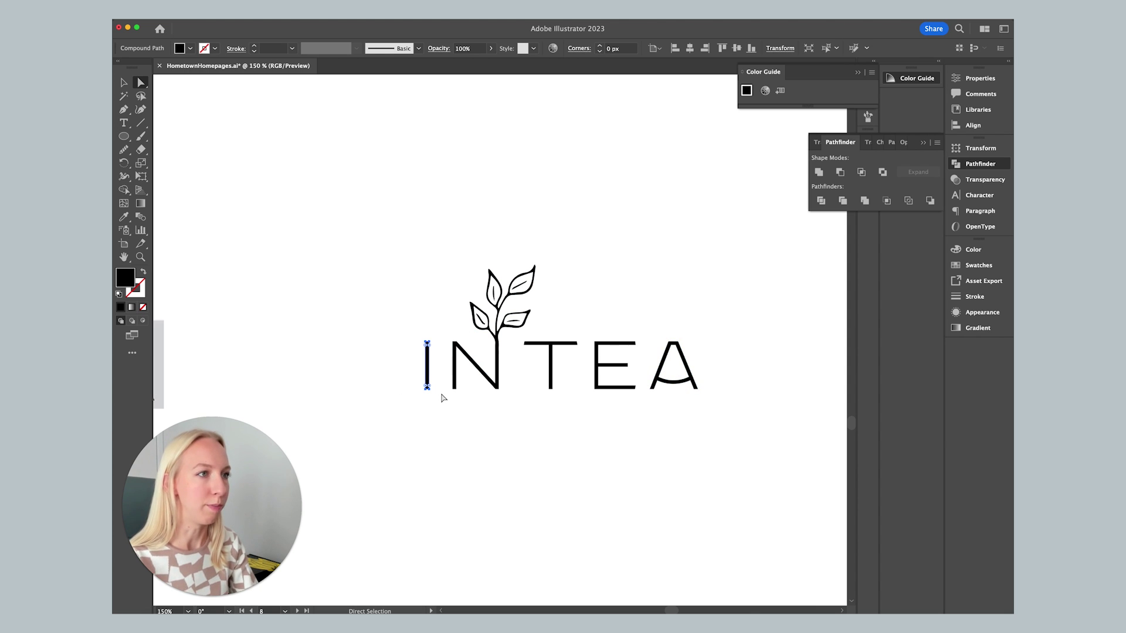
# - Select every path of the sprig and INTEA logo at 100% zoom
pyautogui.press('super+minus')
pyautogui.press('super+minus')
pyautogui.press('super+minus')
pyautogui.press('super+equal')
pyautogui.press('super+equal')
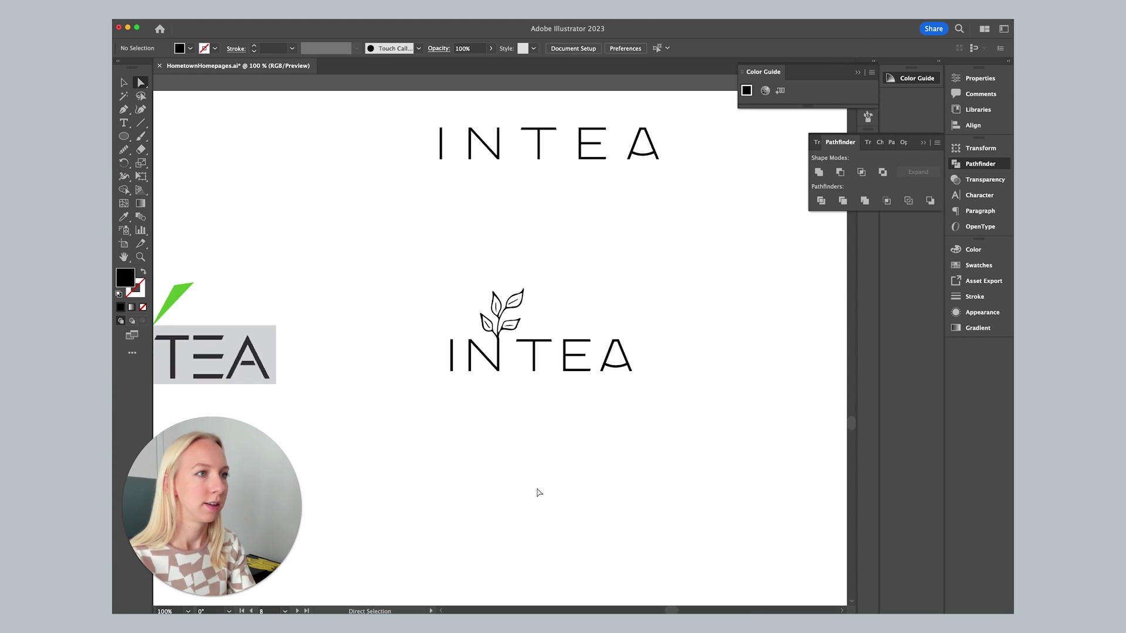
pyautogui.moveTo(429, 282); pyautogui.dragTo(732, 455)
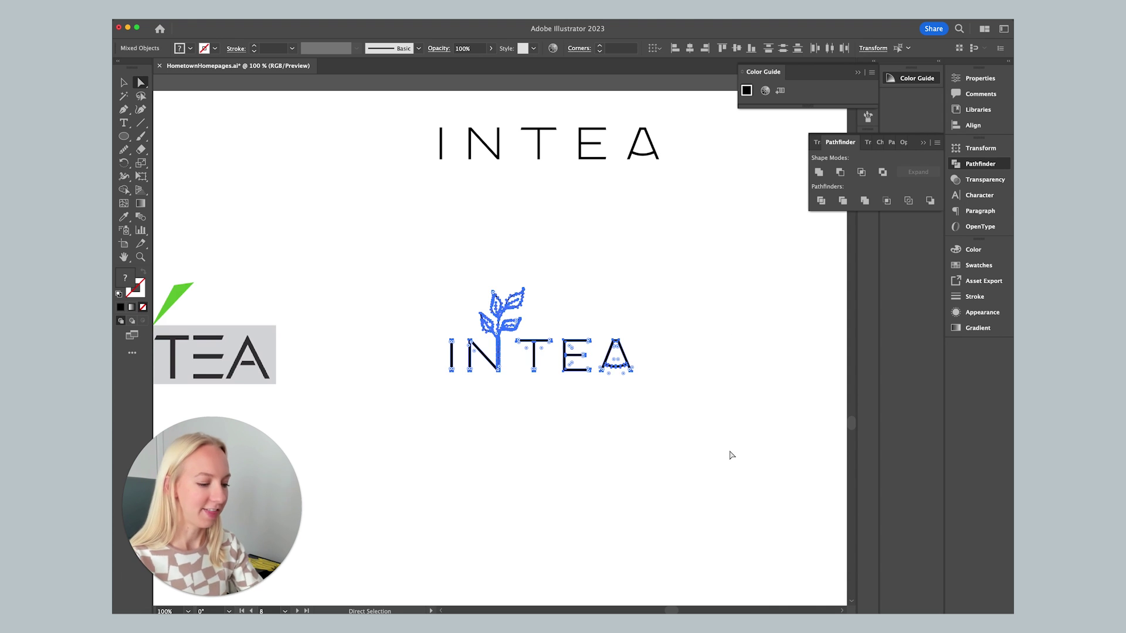
pyautogui.press('super+j')
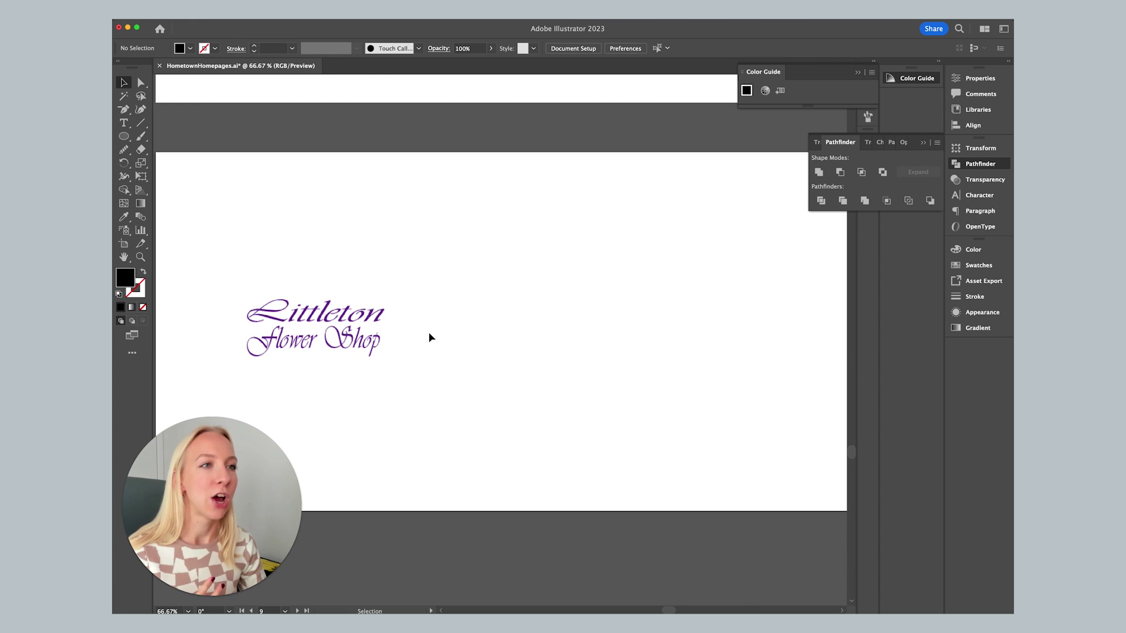
# - Place a new text line and reposition the black Littleton text and the purple original logo
pyautogui.press('t')
pyautogui.click(491, 304)
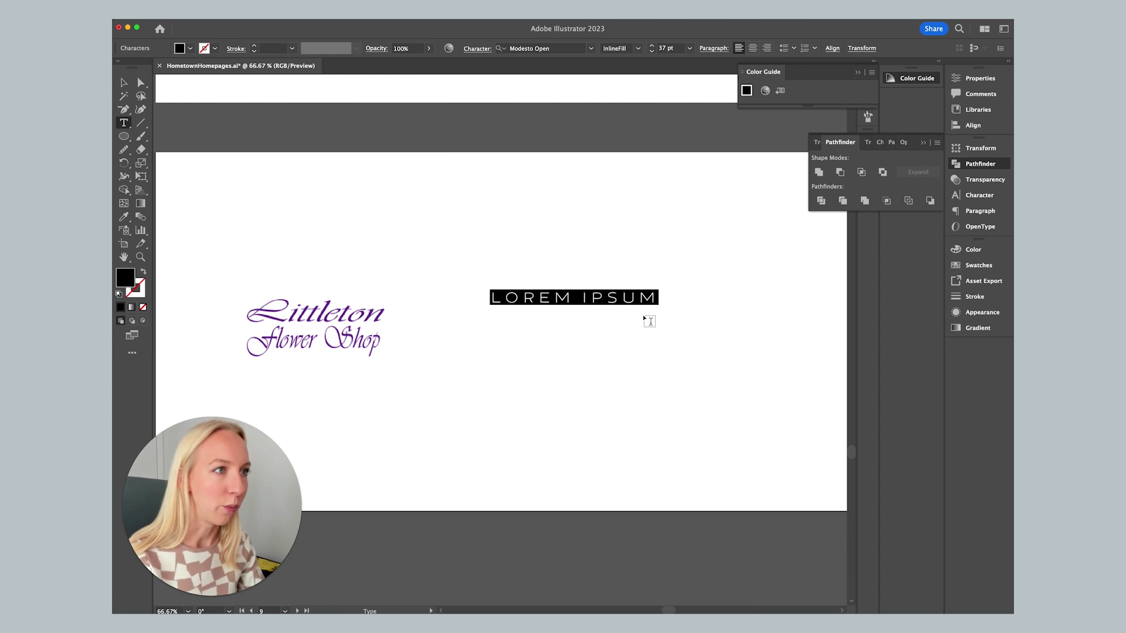
pyautogui.write('Blackbike')
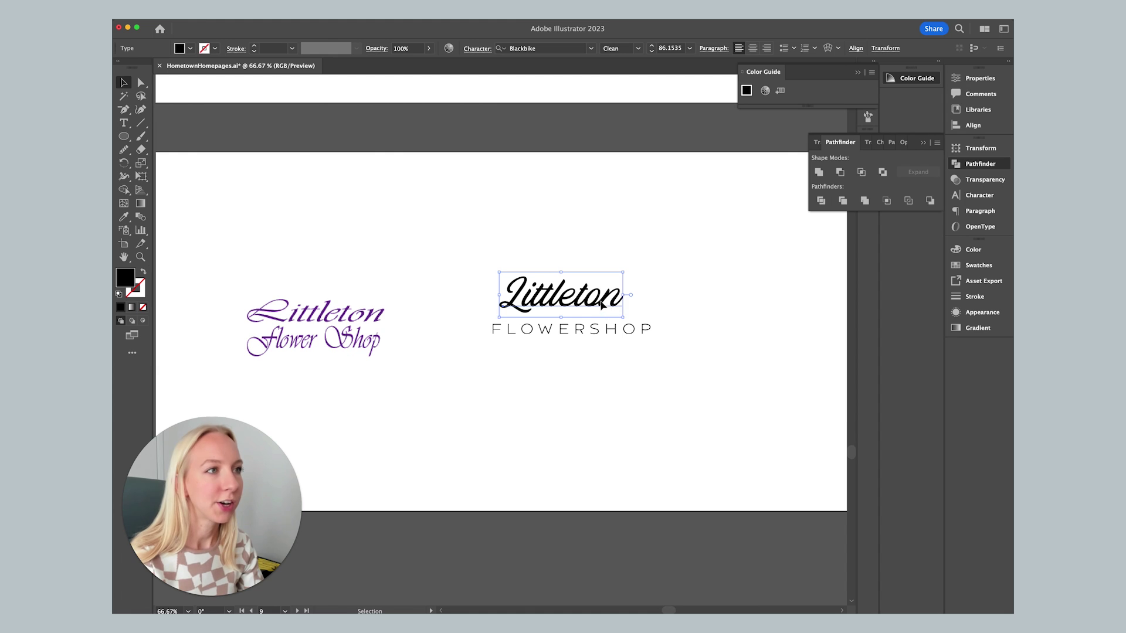
pyautogui.moveTo(601, 303)
pyautogui.mouseDown()
pyautogui.moveTo(621, 310)
pyautogui.moveTo(622, 301)
pyautogui.mouseUp()
pyautogui.moveTo(345, 316); pyautogui.dragTo(345, 289)
pyautogui.click(587, 288)
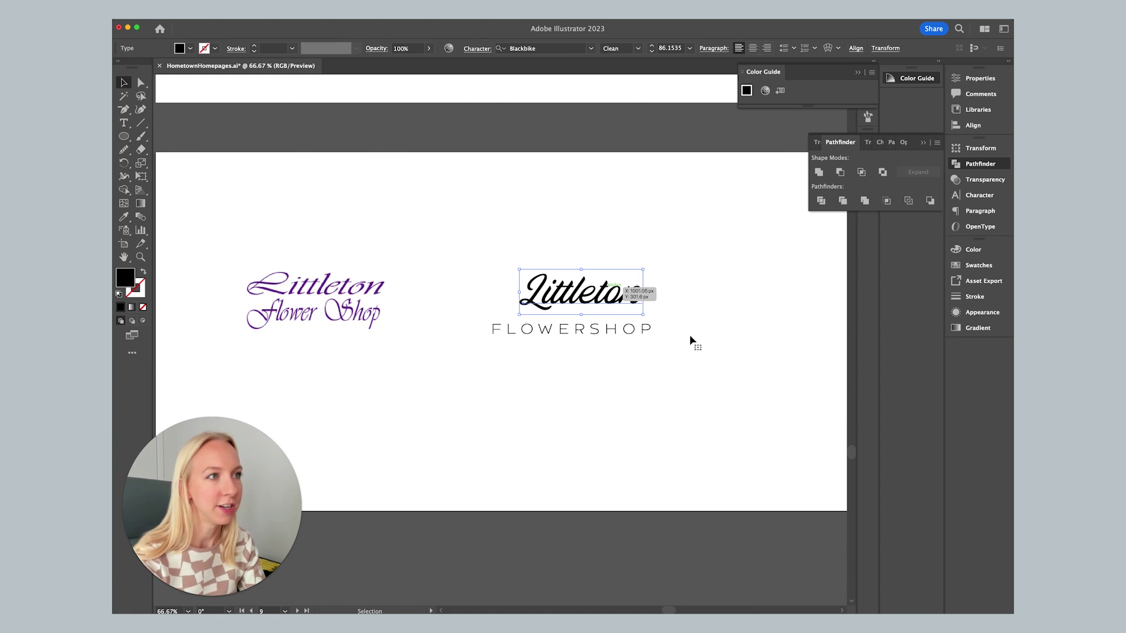
pyautogui.click(556, 371)
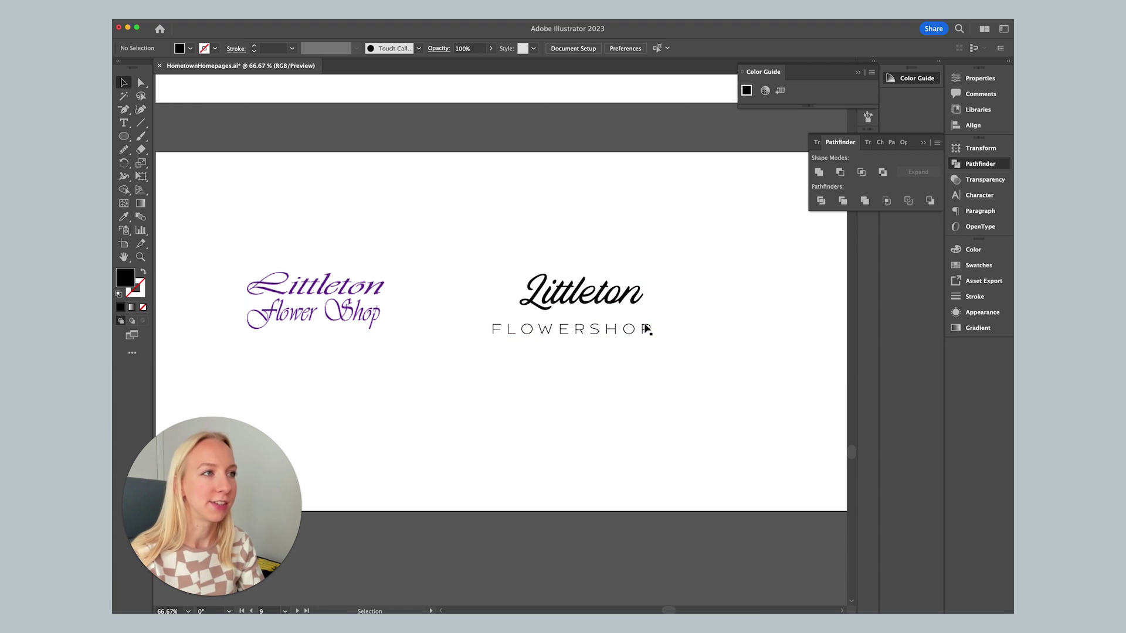
# - Split FLOWERSHOP into the two words FLOWER SHOP and nudge it into place
pyautogui.moveTo(645, 333); pyautogui.dragTo(653, 332)
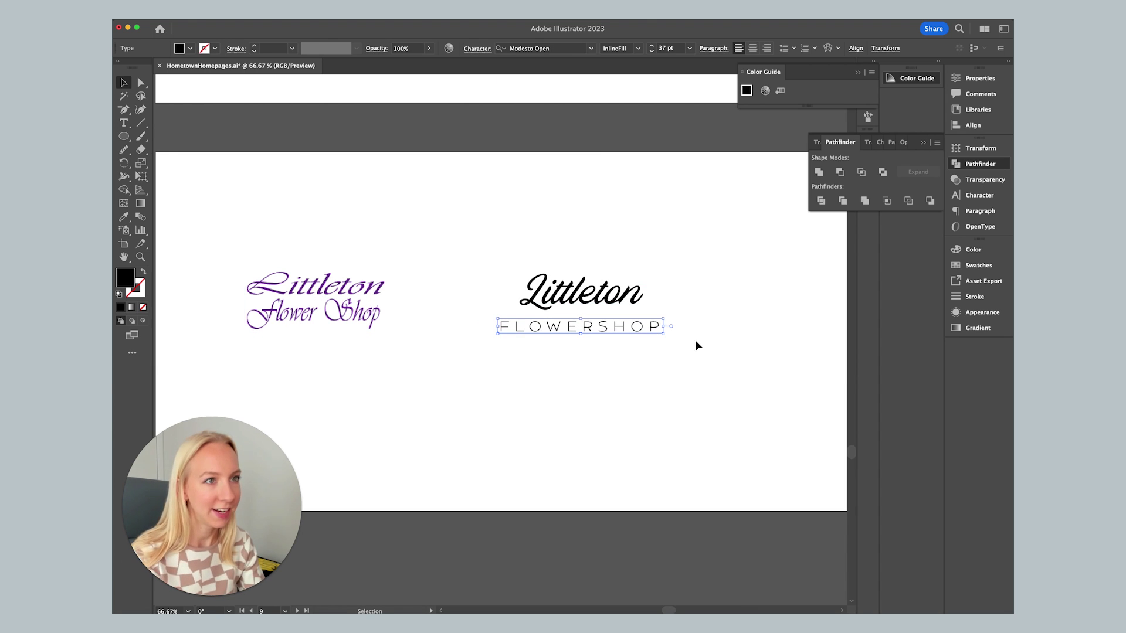
pyautogui.doubleClick(600, 331)
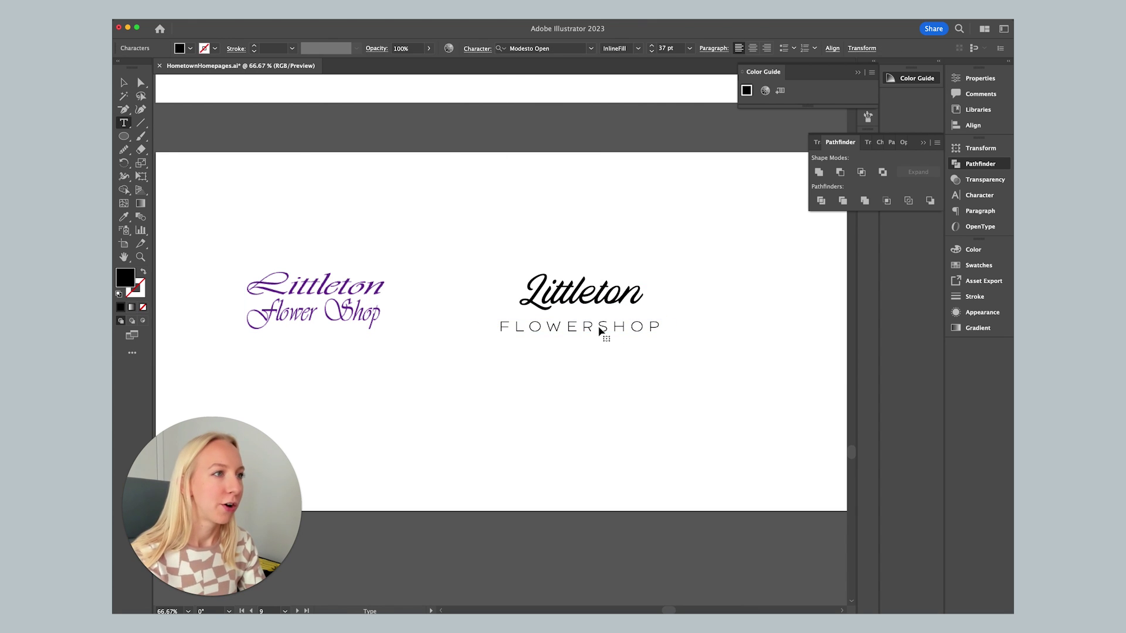
pyautogui.press('Escape')
pyautogui.click(645, 370)
pyautogui.click(657, 327)
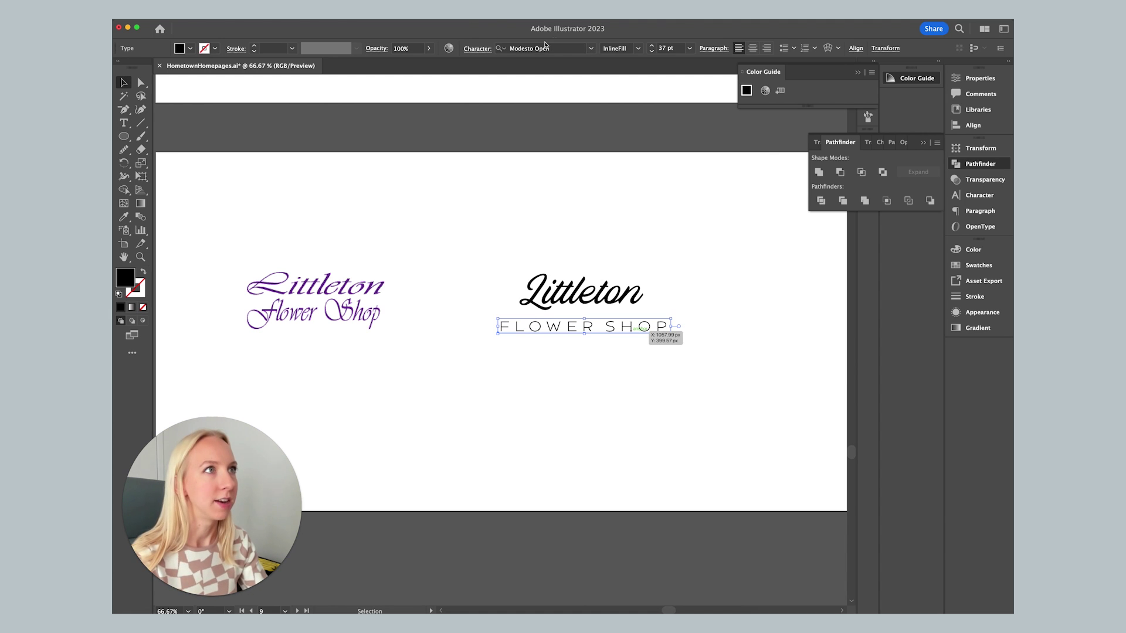
# - Set FLOWER SHOP in Attila Sans Uniform Bold with tracking 270, then nudge it up-left
pyautogui.click(545, 48)
pyautogui.write('at')
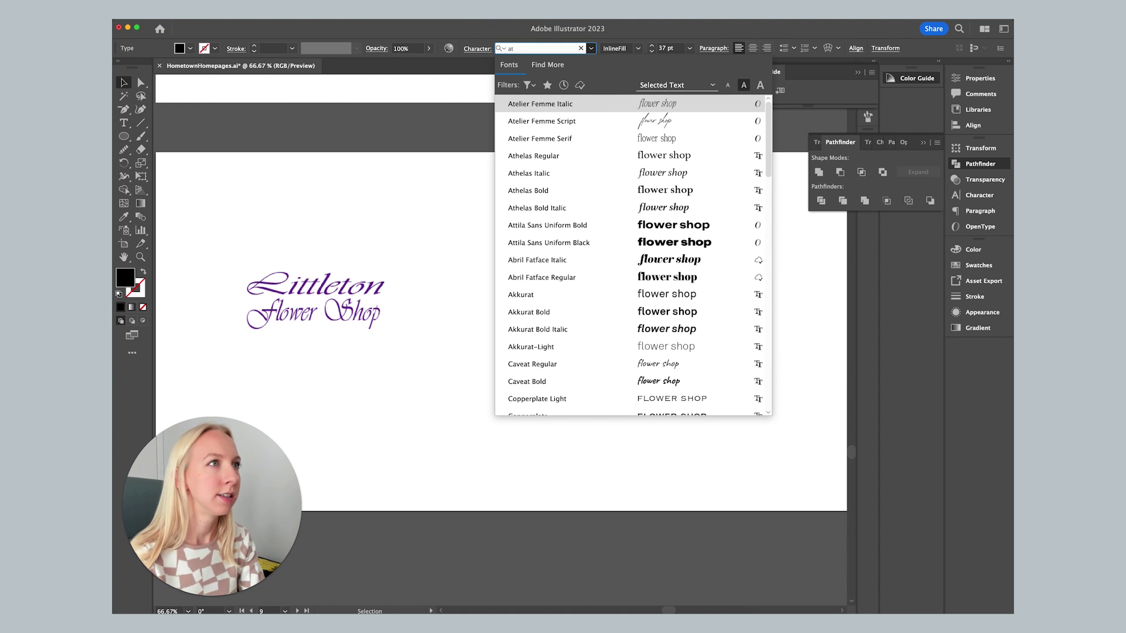
pyautogui.write('til')
pyautogui.click(591, 106)
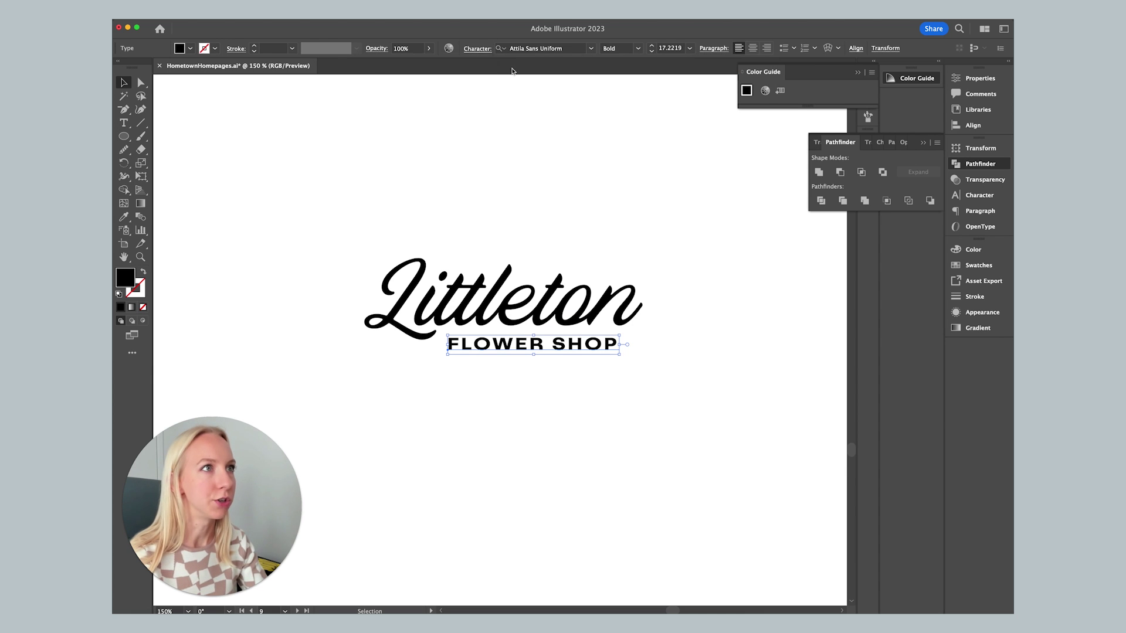
pyautogui.click(477, 49)
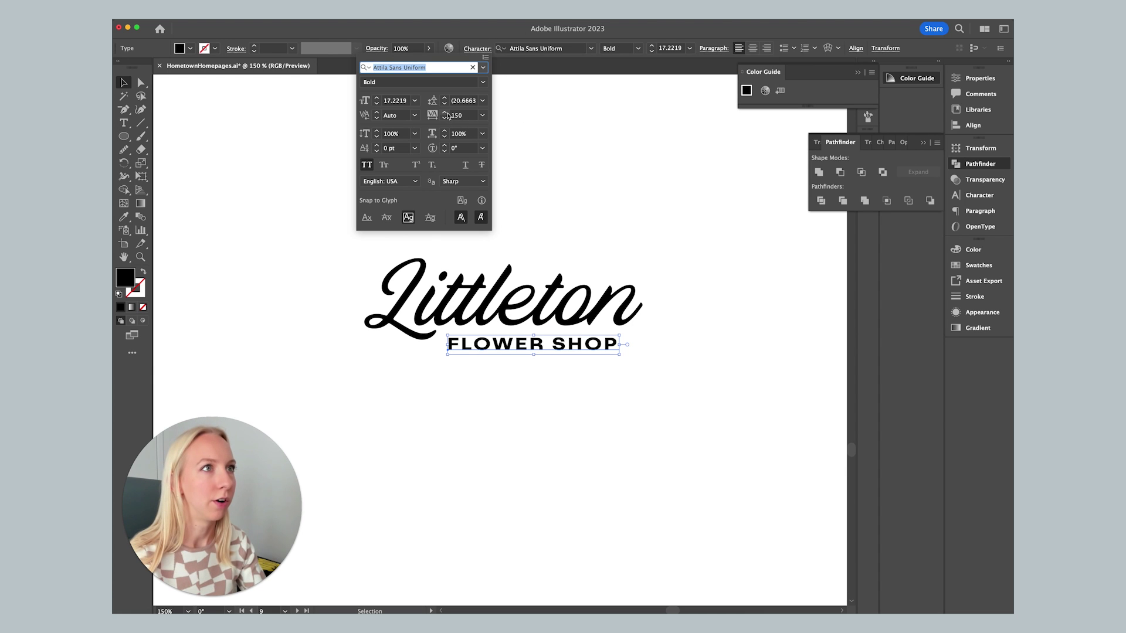
pyautogui.click(446, 113)
pyautogui.click(445, 113)
pyautogui.click(445, 113)
pyautogui.click(445, 113)
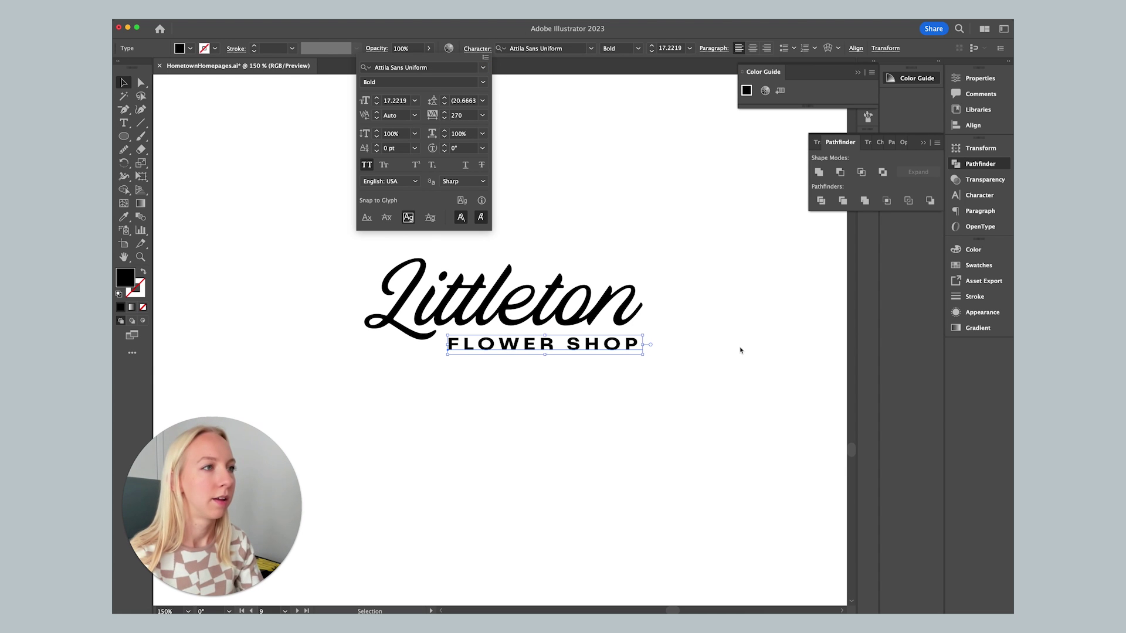
pyautogui.click(740, 350)
pyautogui.moveTo(614, 346); pyautogui.dragTo(611, 342)
pyautogui.click(661, 359)
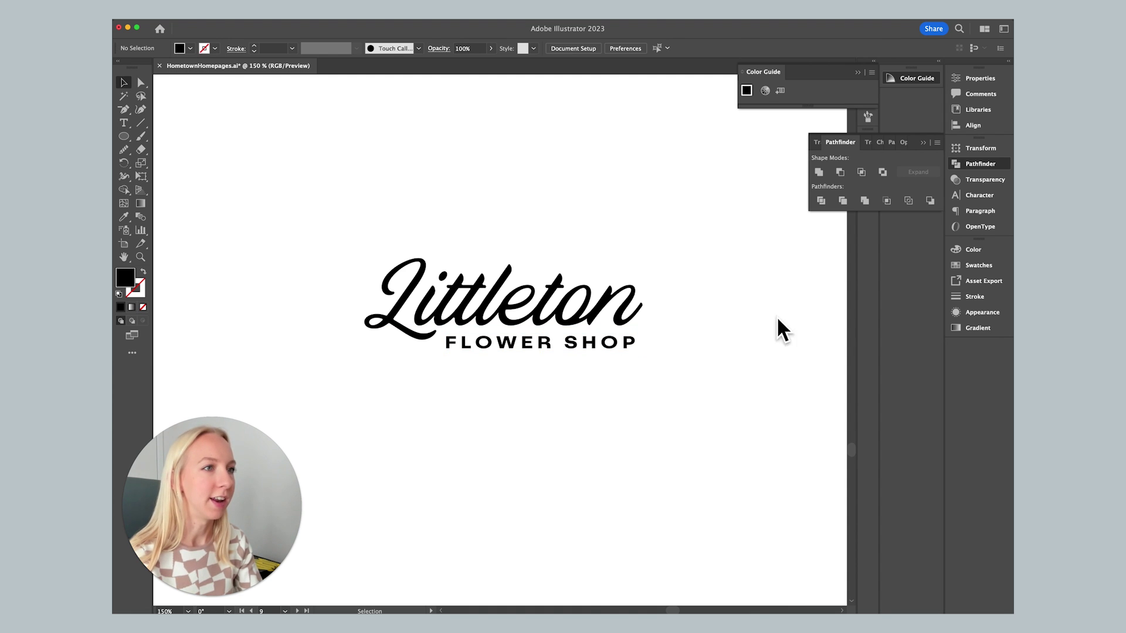
pyautogui.press('super+minus')
pyautogui.press('super+minus')
pyautogui.press('super+minus')
# - Scroll the Littleton homepage mockup down to the footer with the logo beside the map
pyautogui.hscroll(-4, 796, 318)
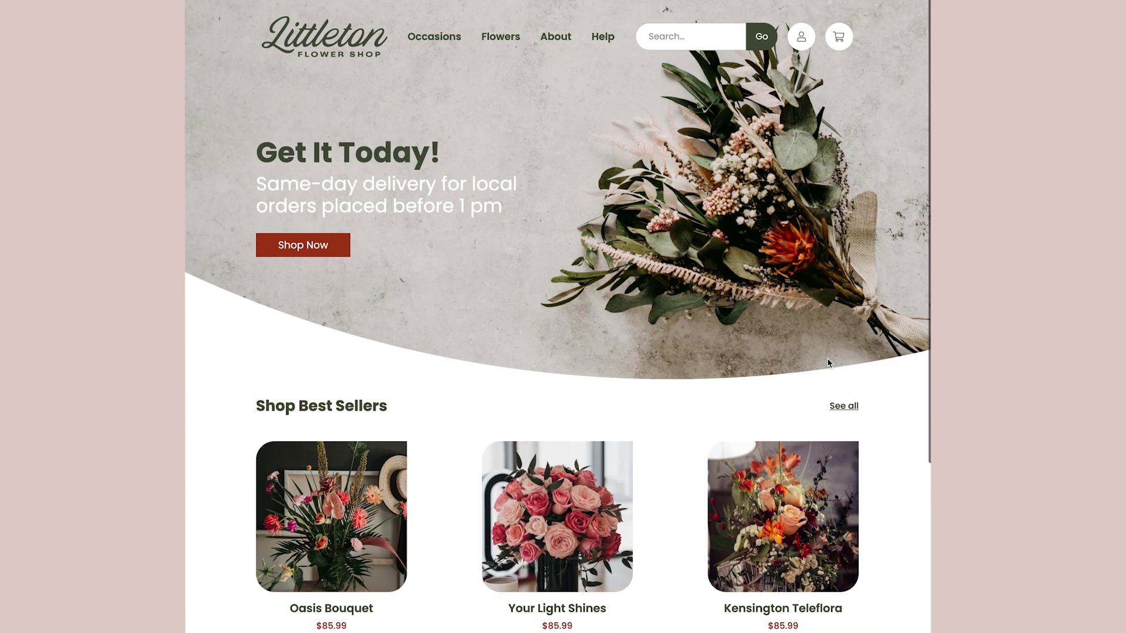
pyautogui.scroll(-5, 827, 358)
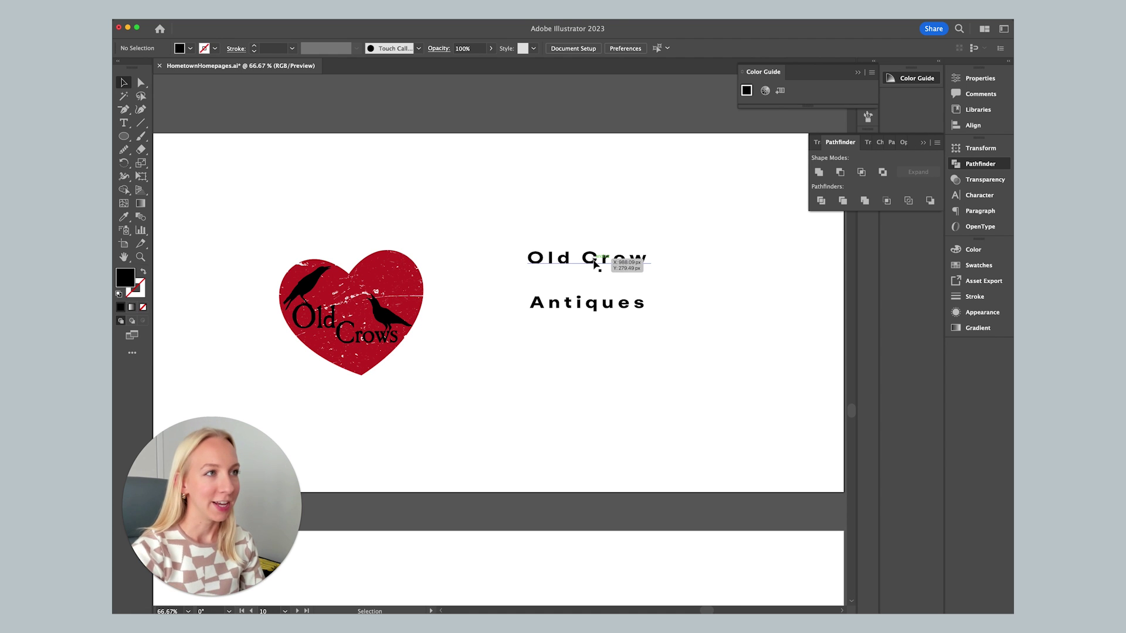
# - Move the Old Crow line closer to Antiques and shift both lines down and right
pyautogui.click(309, 277)
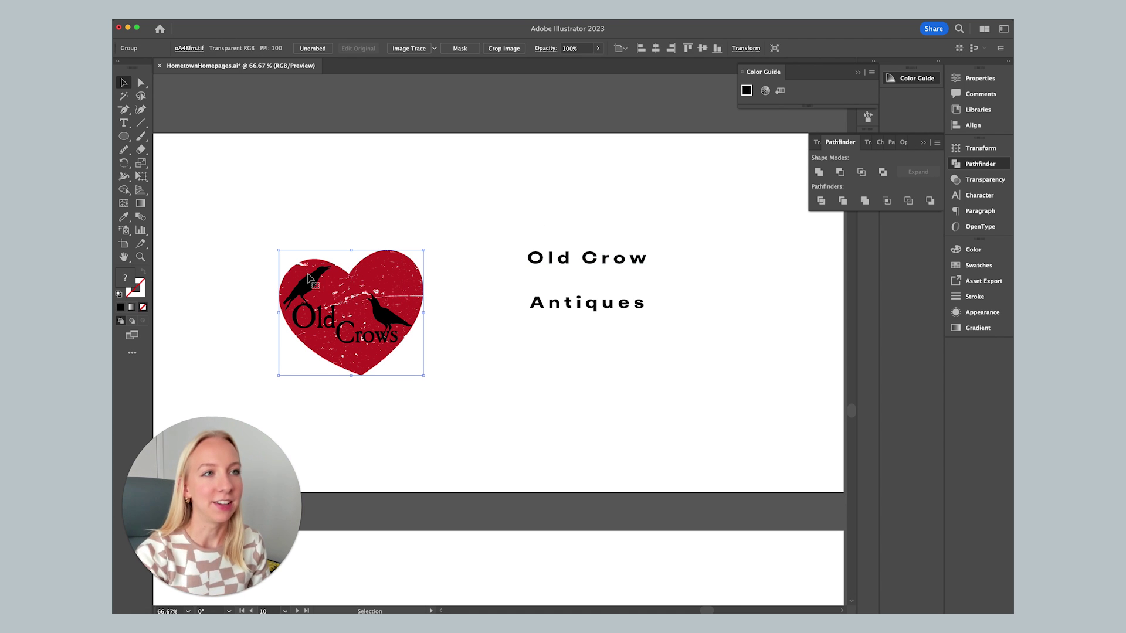
pyautogui.click(450, 332)
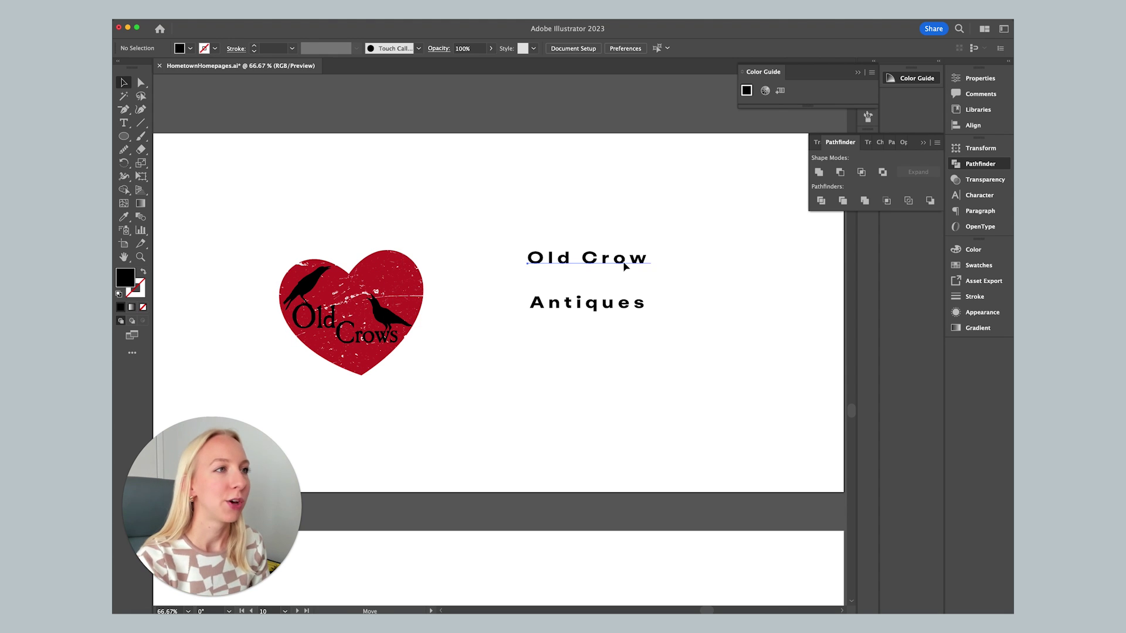
pyautogui.moveTo(624, 257); pyautogui.dragTo(659, 287)
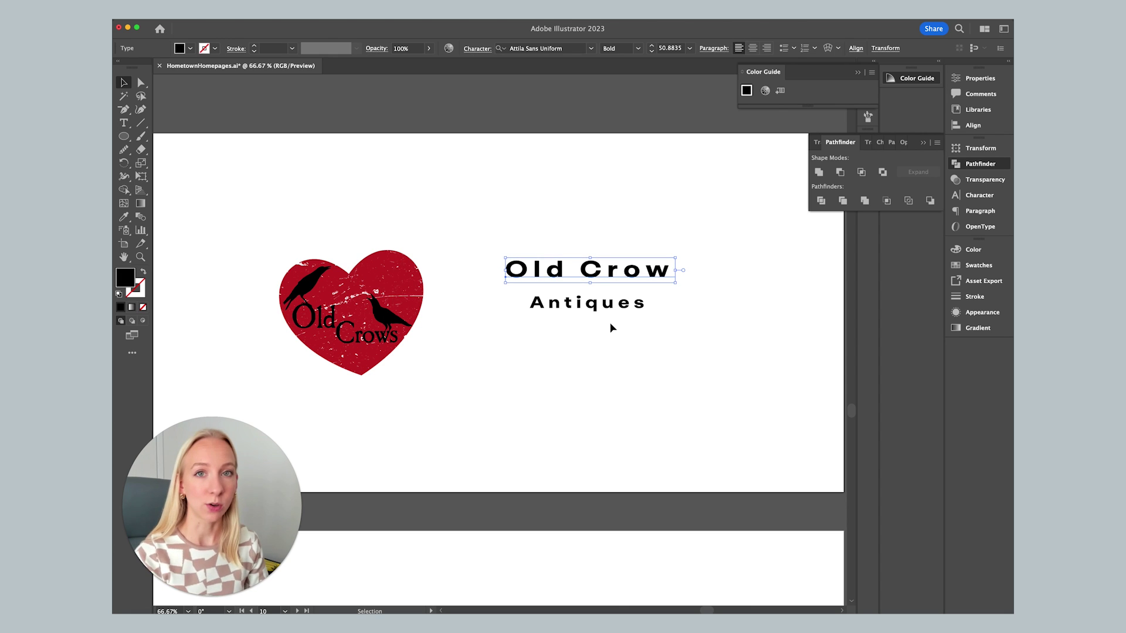
pyautogui.click(590, 322)
pyautogui.moveTo(608, 236); pyautogui.dragTo(643, 367)
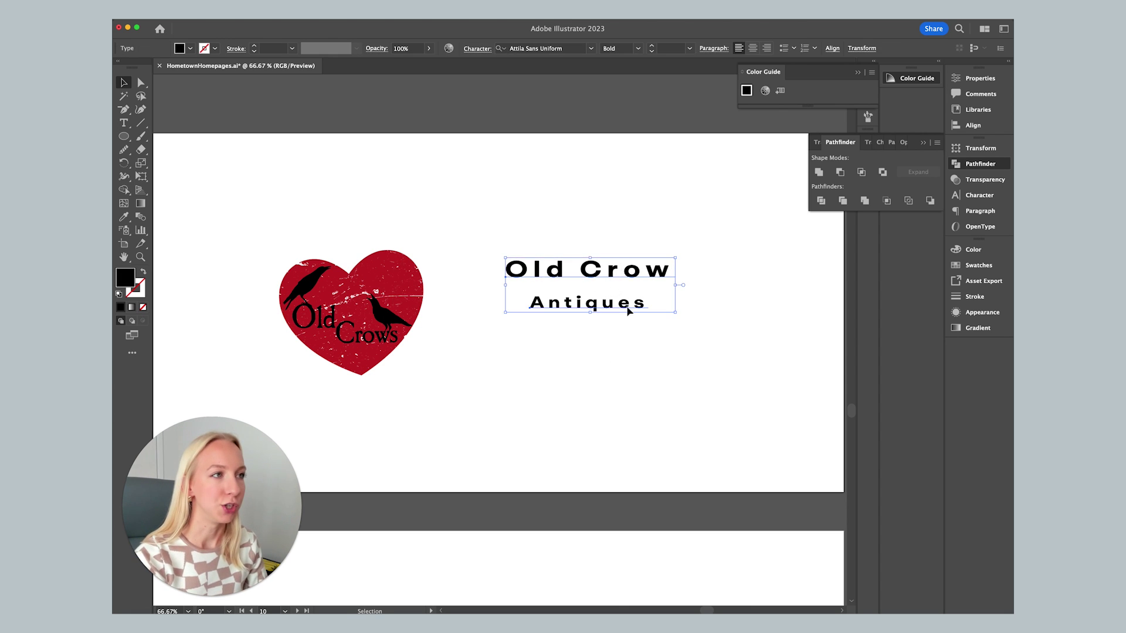
pyautogui.moveTo(626, 306); pyautogui.dragTo(648, 332)
pyautogui.click(644, 376)
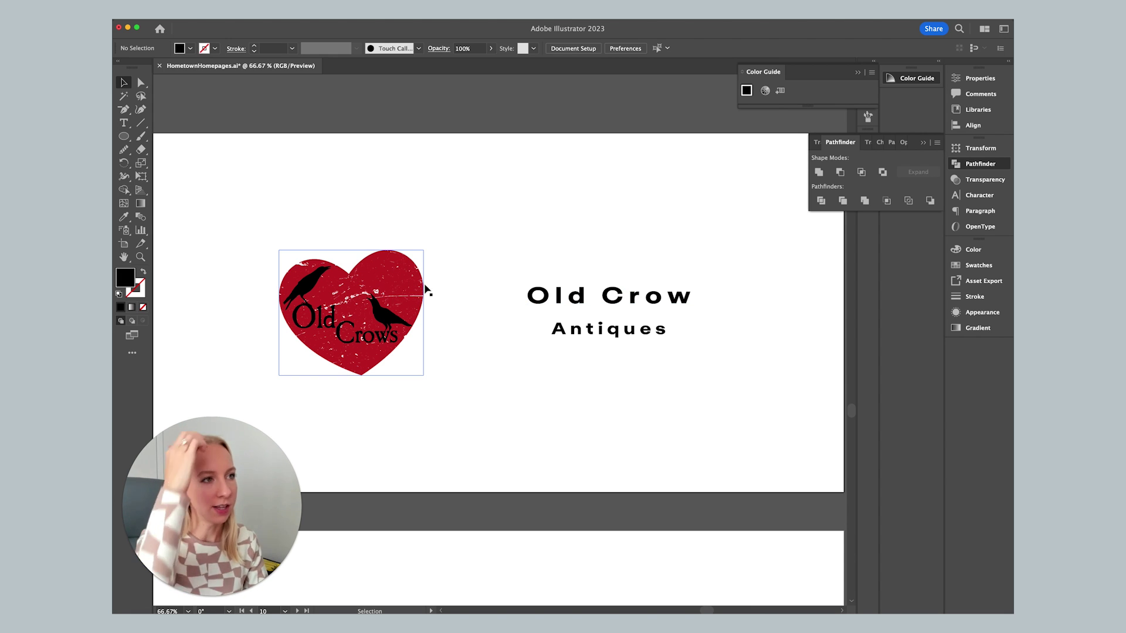
# - Set Old Crows in Holtzman and Antiques in Source Serif
pyautogui.click(612, 299)
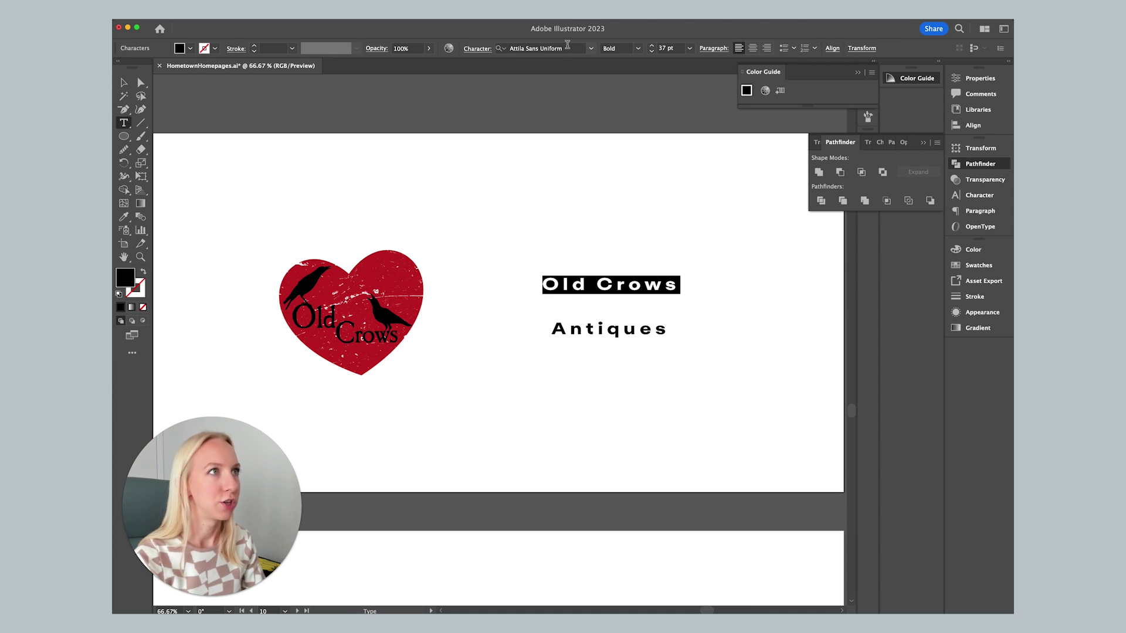
pyautogui.click(568, 45)
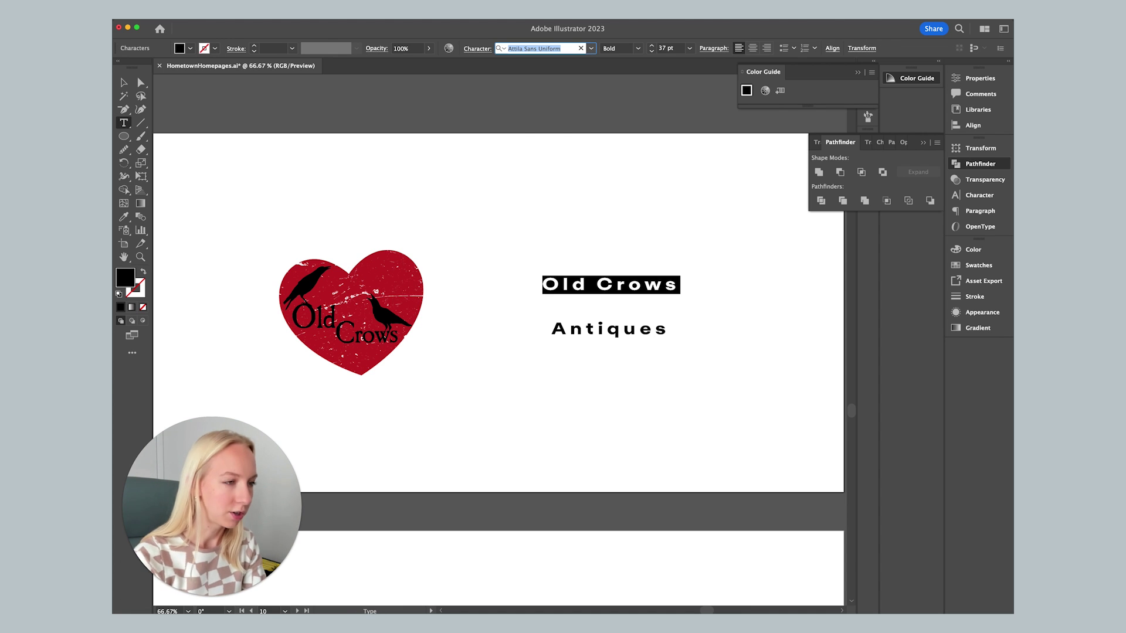
pyautogui.write('hol')
pyautogui.press('Return')
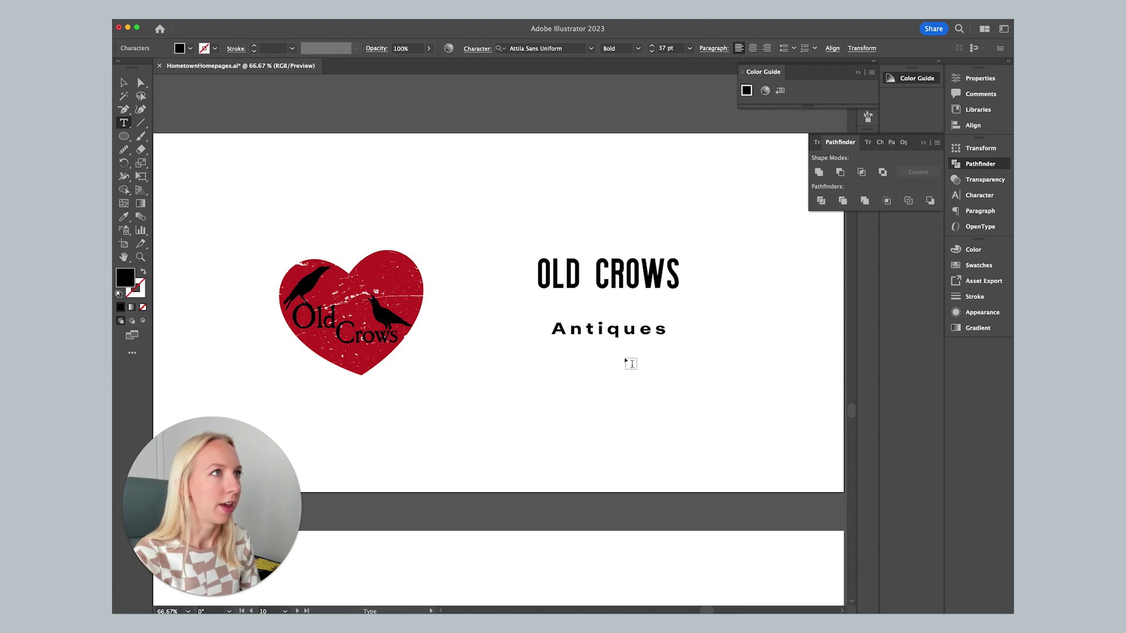
pyautogui.doubleClick(616, 331)
pyautogui.click(568, 49)
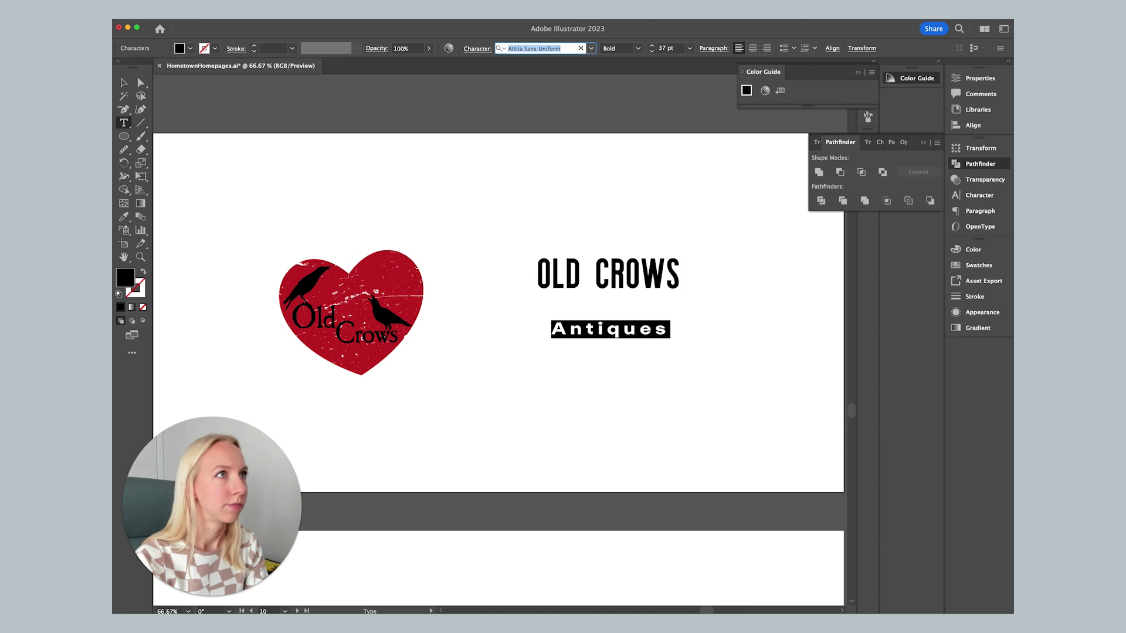
pyautogui.write('Source Serif')
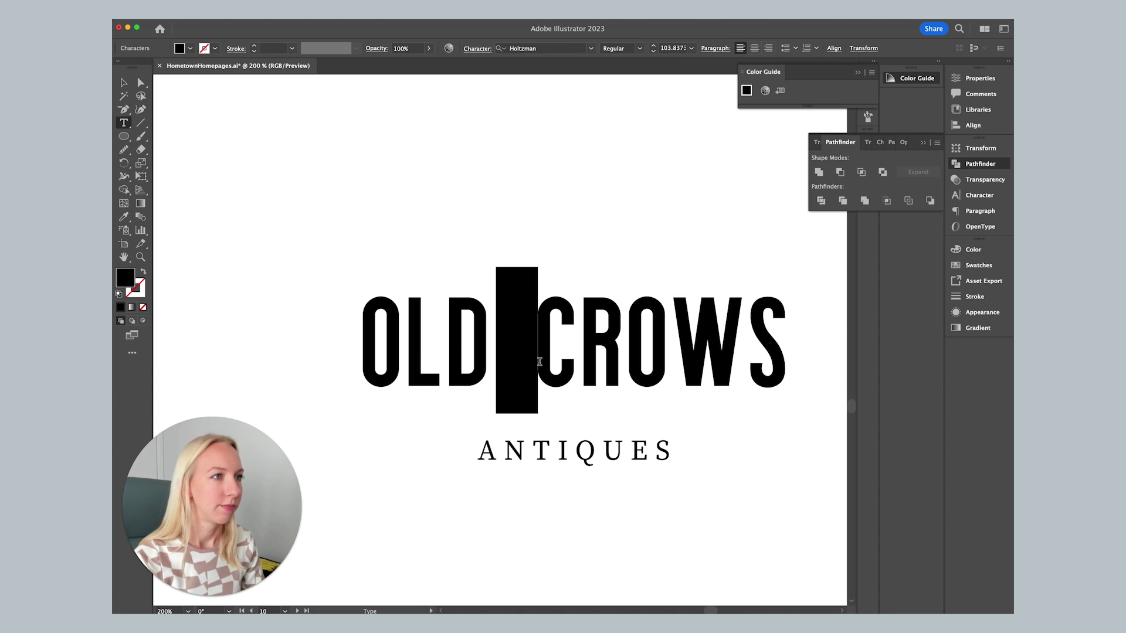
# - Tighten the gap between OLD and CROWS to -120 tracking, then reselect the title
pyautogui.moveTo(538, 347); pyautogui.dragTo(498, 346)
pyautogui.click(478, 49)
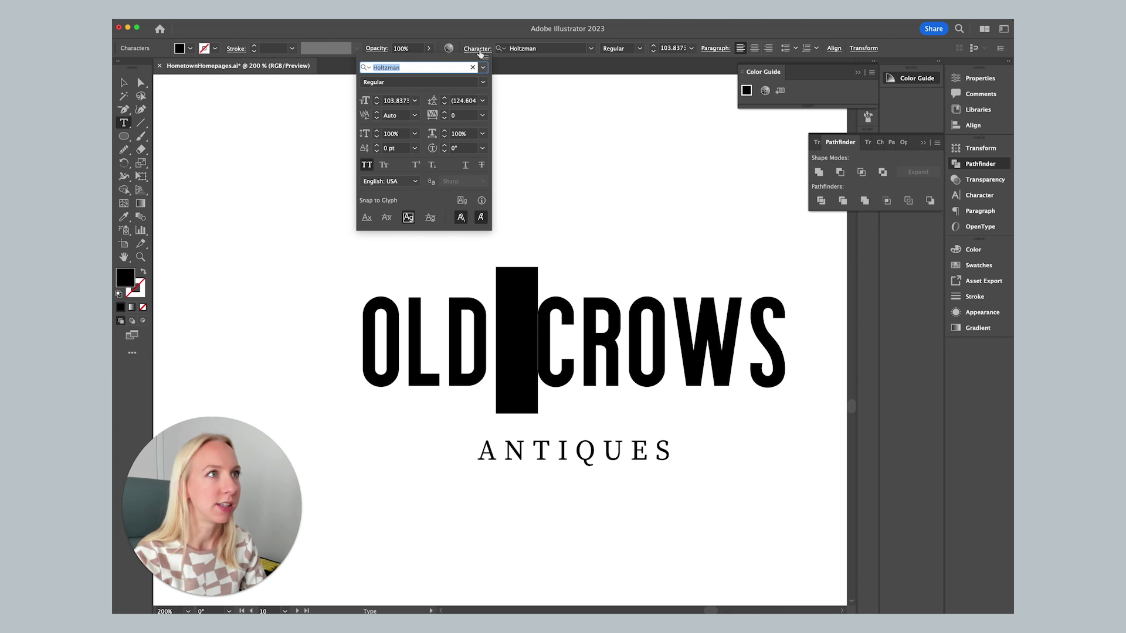
pyautogui.click(446, 119)
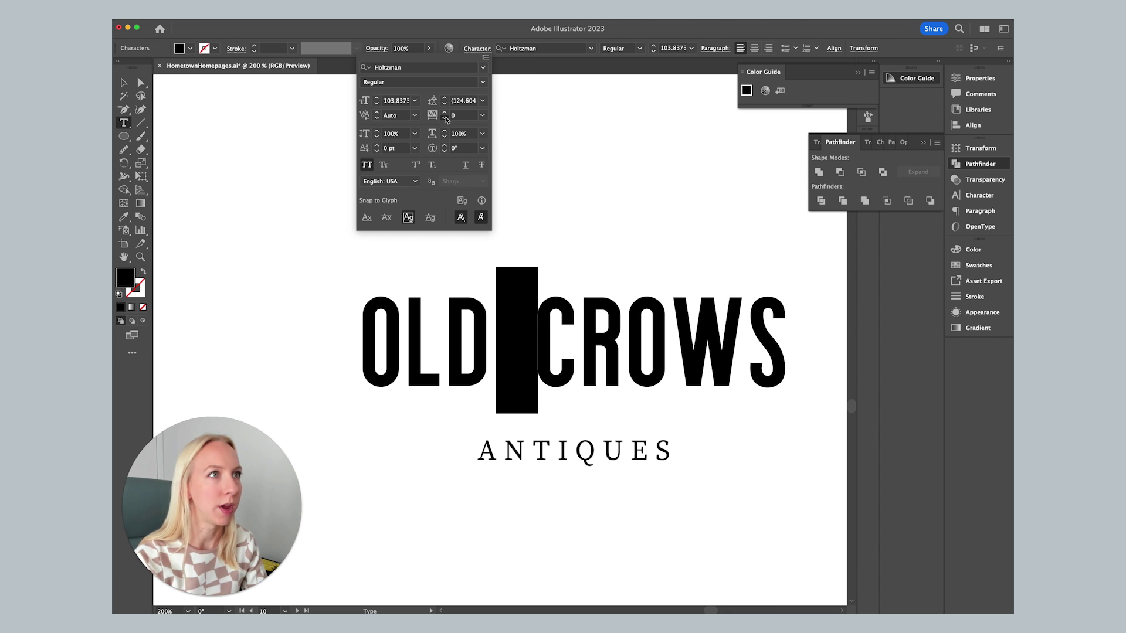
pyautogui.click(446, 119)
pyautogui.click(446, 119)
pyautogui.click(446, 120)
pyautogui.click(446, 119)
pyautogui.click(446, 119)
pyautogui.click(446, 119)
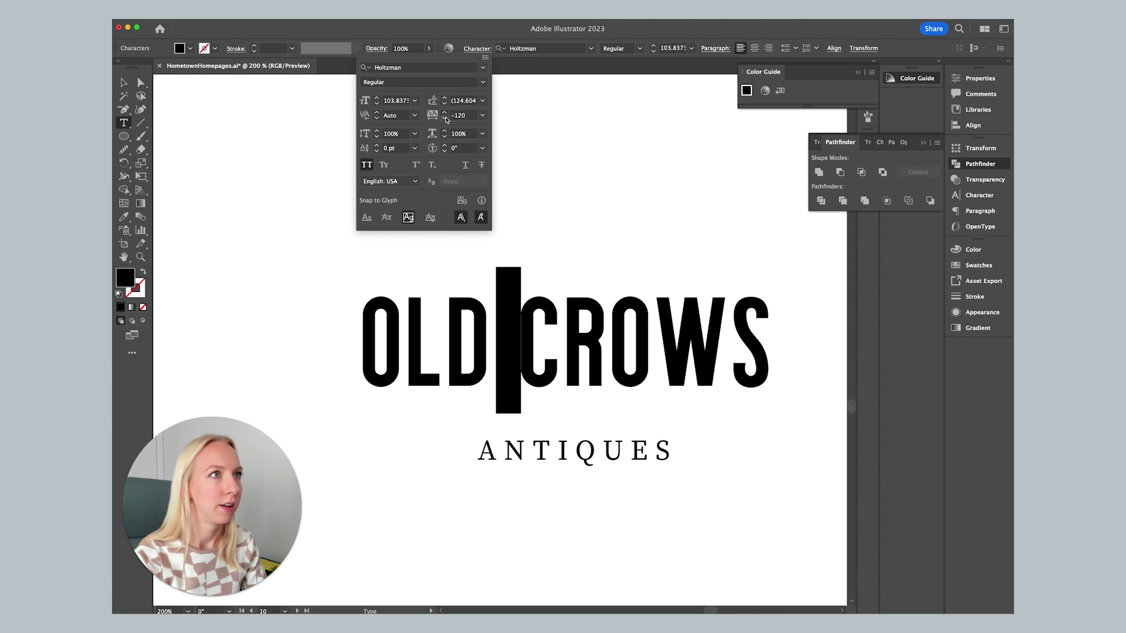
pyautogui.click(284, 102)
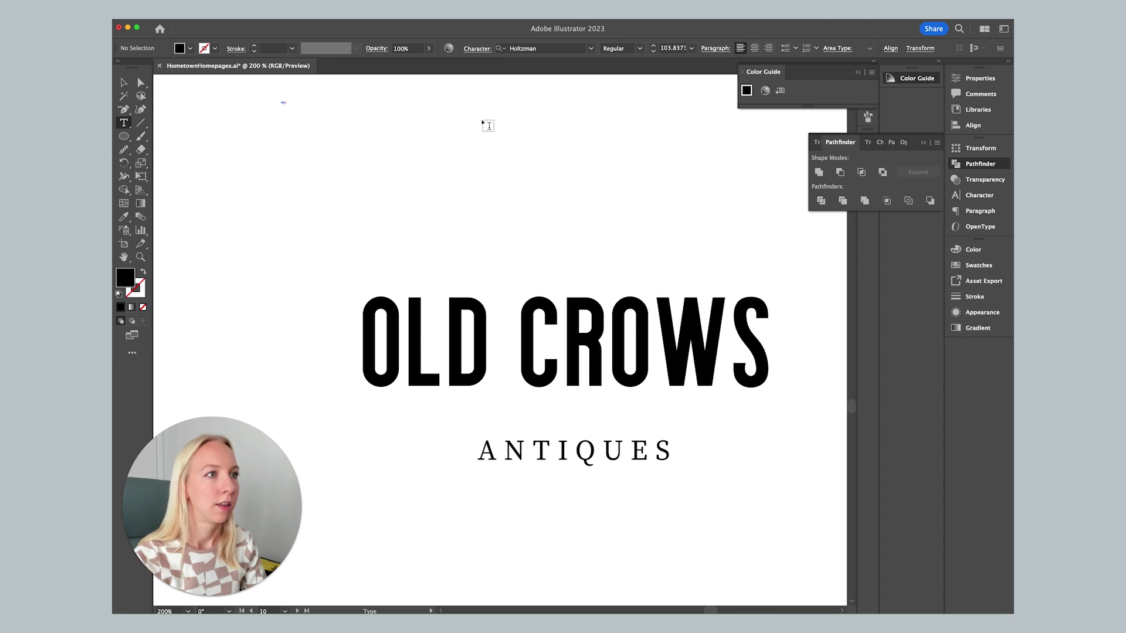
pyautogui.press('super+minus')
pyautogui.press('super+minus')
pyautogui.press('super+minus')
pyautogui.press('v')
pyautogui.hscroll(1, 711, 336)
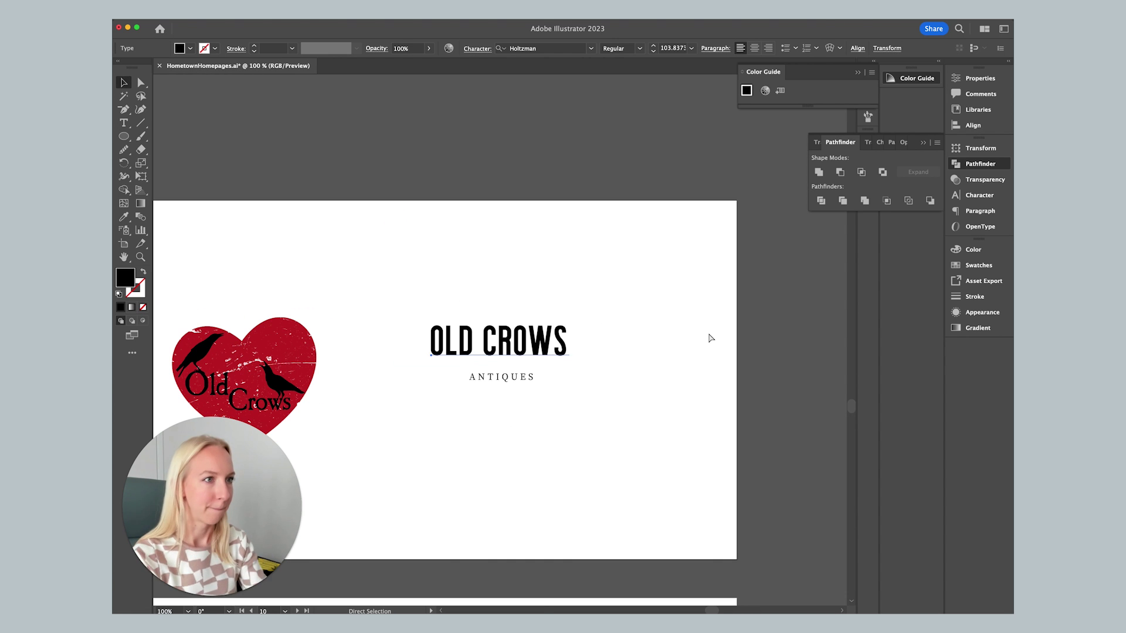
pyautogui.click(557, 342)
# - Place a small scaled copy of OLD CROWS at top right and outline the large title
pyautogui.moveTo(554, 346); pyautogui.dragTo(641, 255)
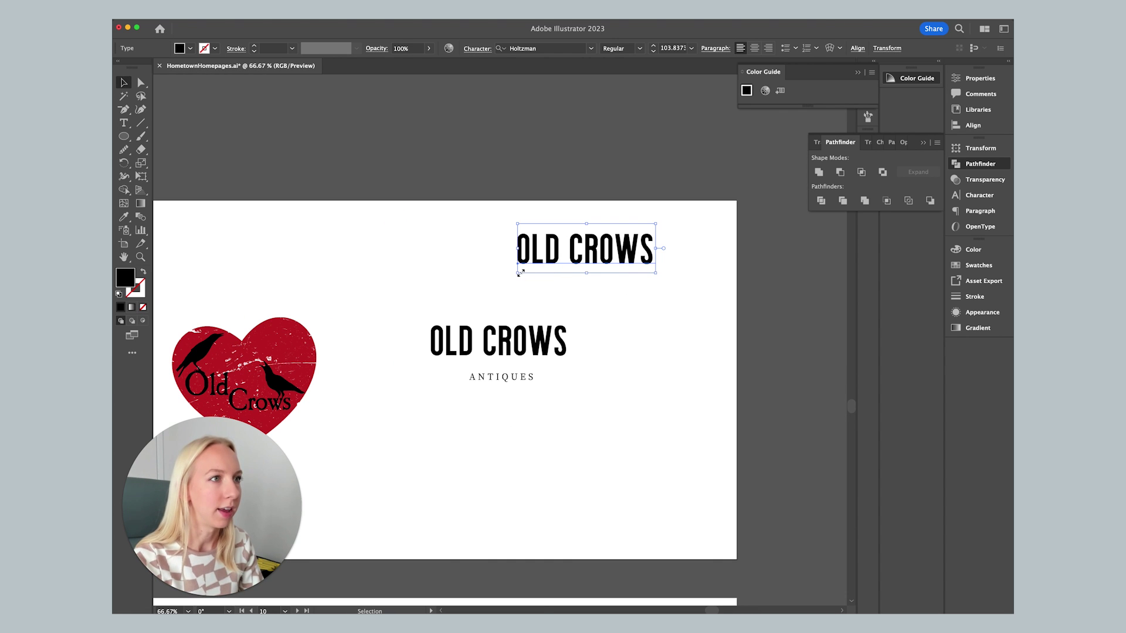
pyautogui.moveTo(517, 273); pyautogui.dragTo(694, 226)
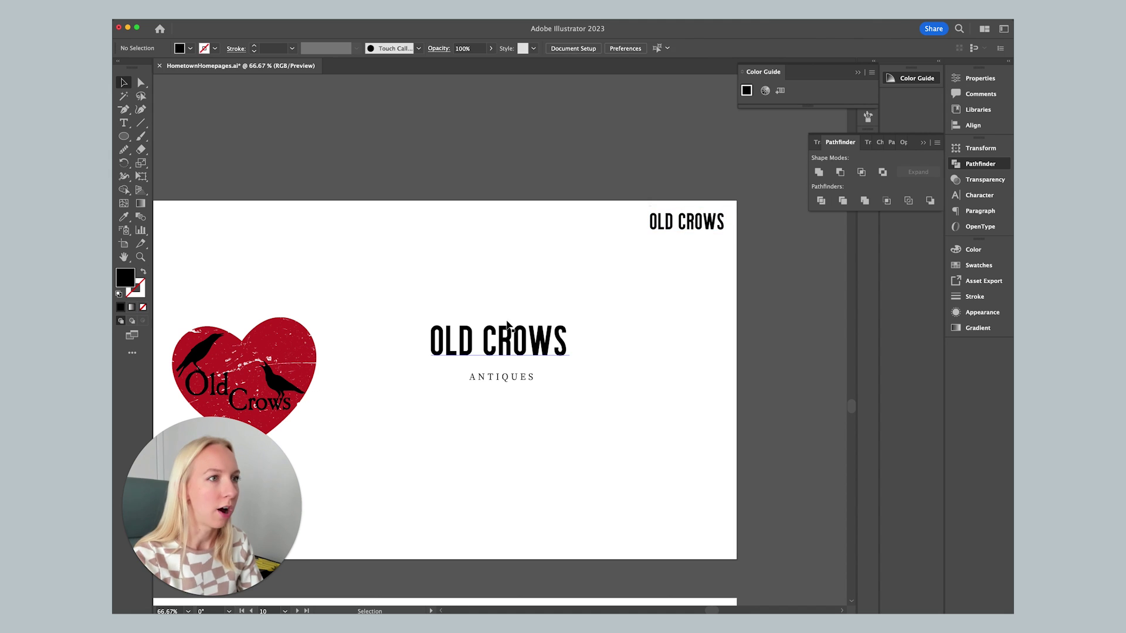
pyautogui.click(508, 335)
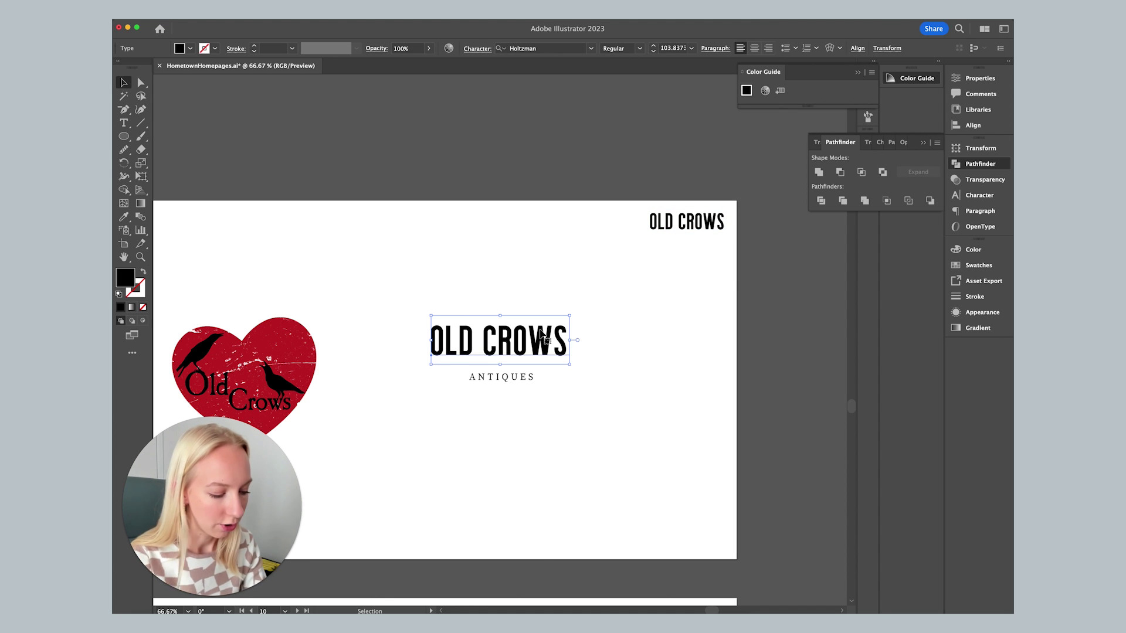
pyautogui.press('a')
pyautogui.press('v')
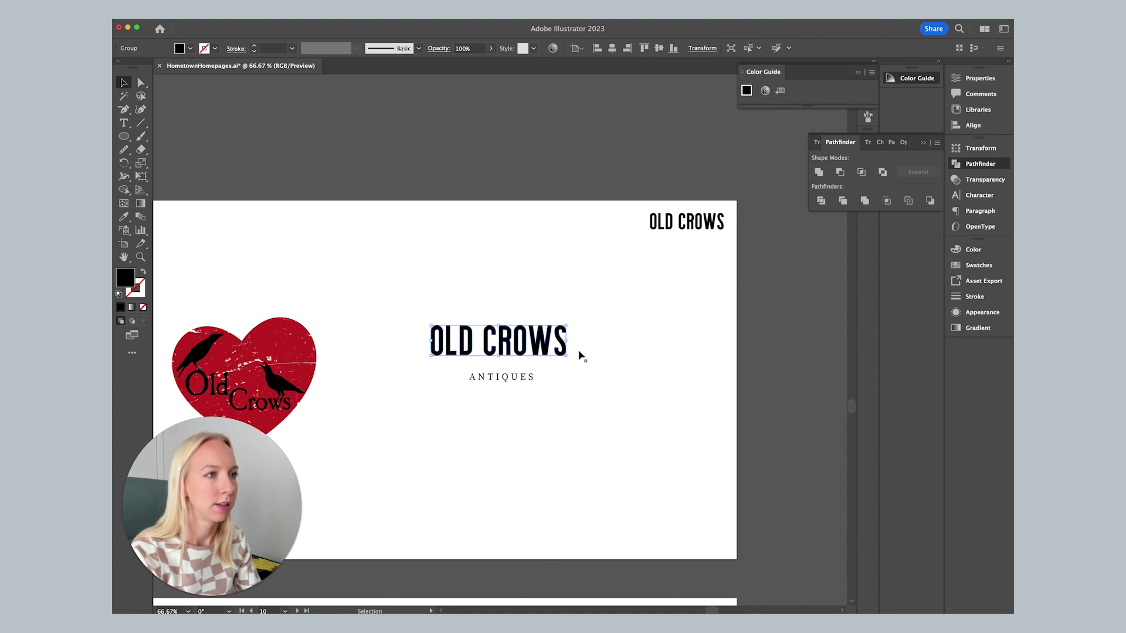
# - Put a red copy of the title behind it, nudged left and down as a shadow
pyautogui.click(568, 362)
pyautogui.press('super+plus')
pyautogui.press('super+plus')
pyautogui.press('super+plus')
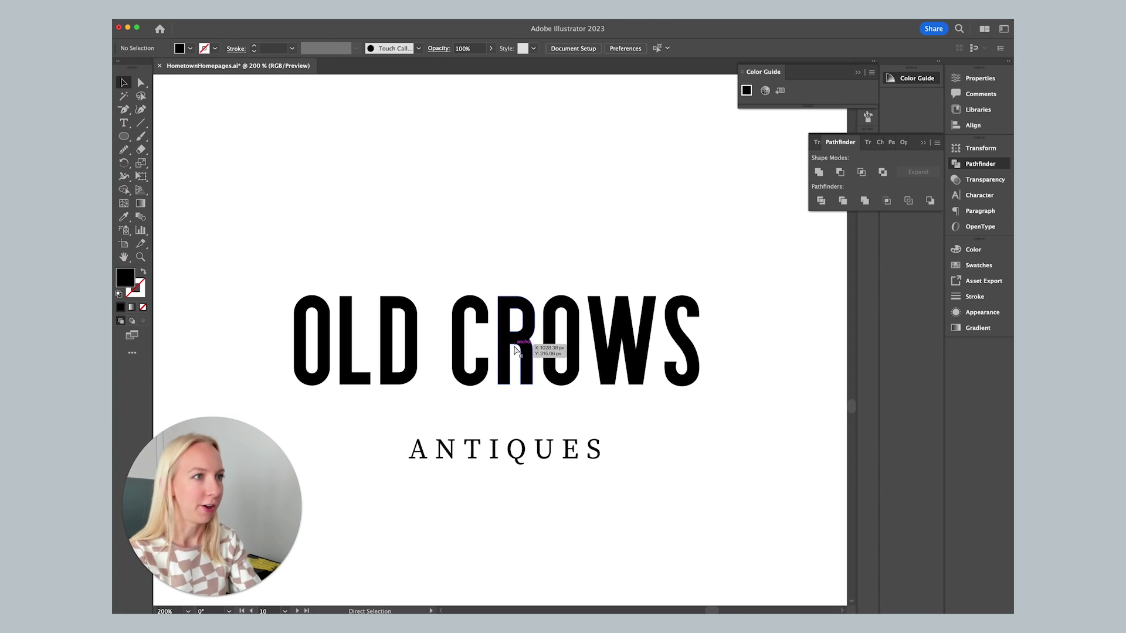
pyautogui.hscroll(-3, 648, 331)
pyautogui.moveTo(649, 329); pyautogui.dragTo(649, 328)
pyautogui.press('shift+super+bracketleft')
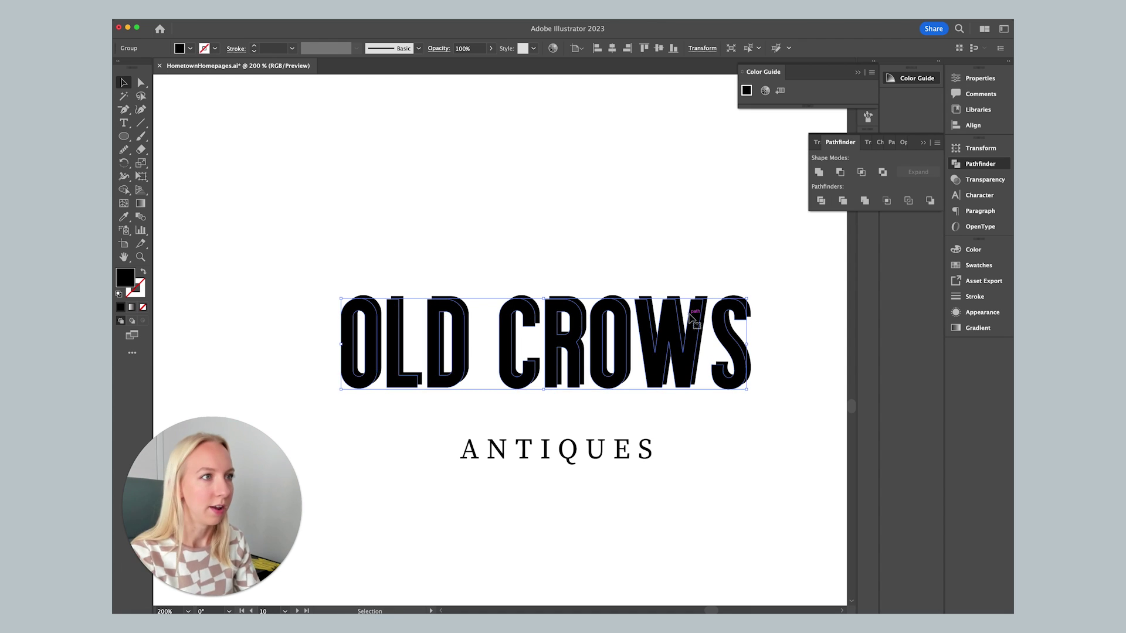
pyautogui.click(522, 194)
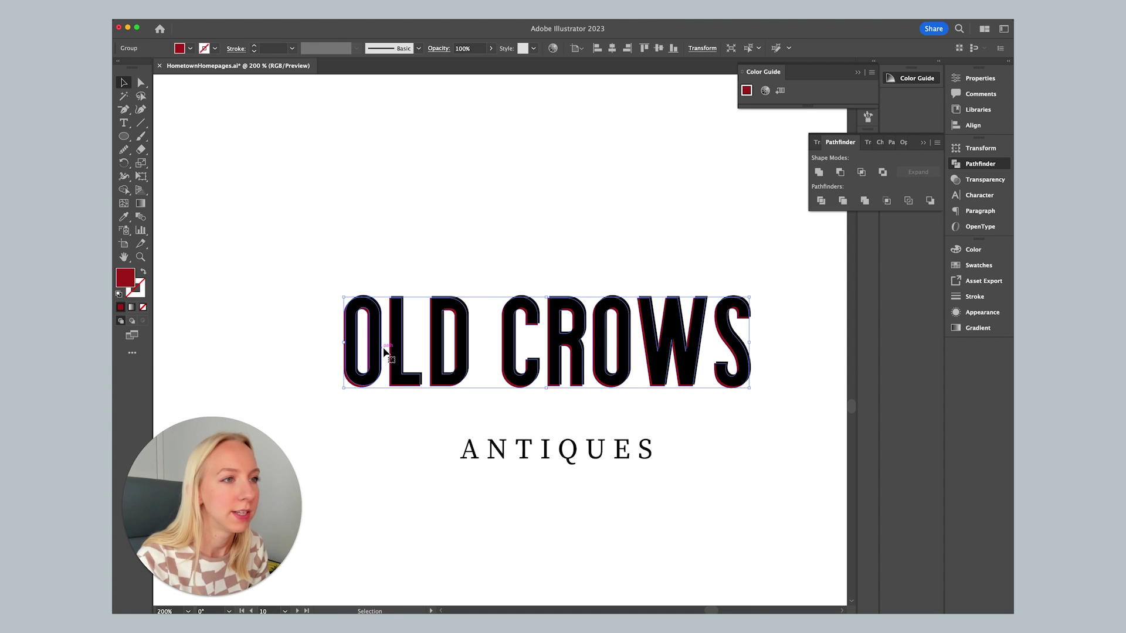
pyautogui.press('Left')
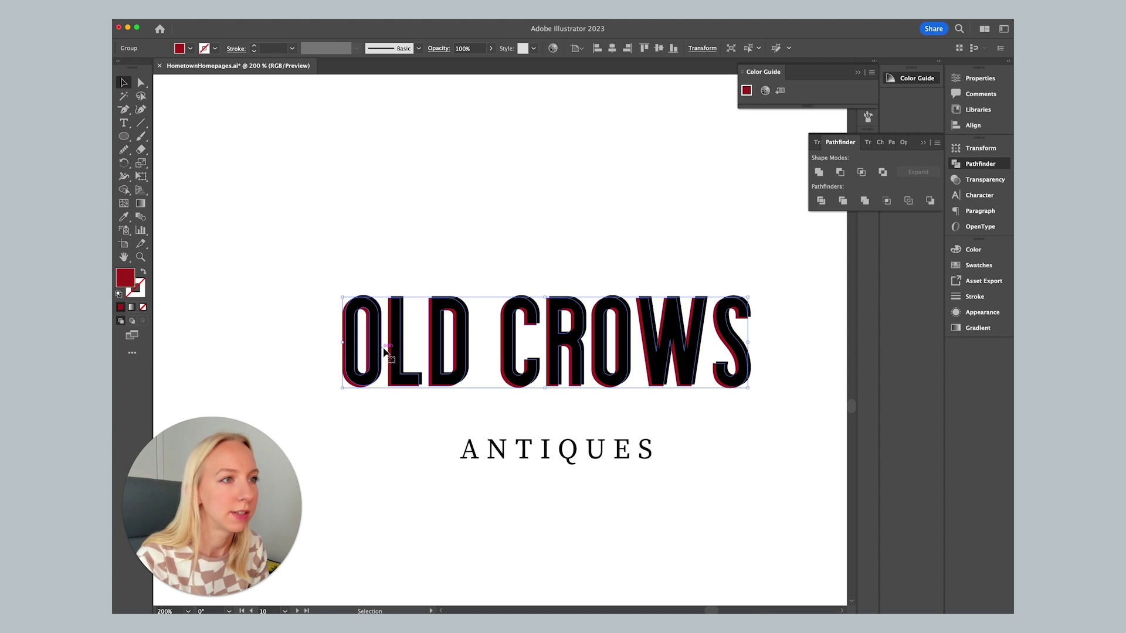
pyautogui.press('Down')
pyautogui.hscroll(1, 382, 346)
pyautogui.click(371, 219)
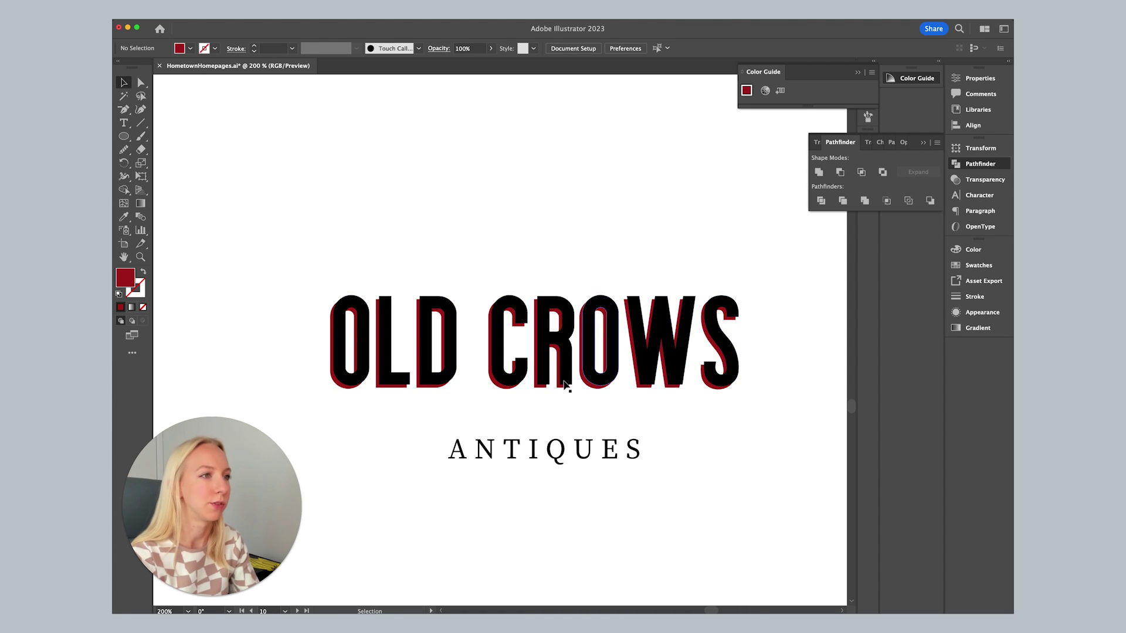
# - Check the whole logo, then select both OLD CROWS layers together
pyautogui.press('super+minus')
pyautogui.press('super+equal')
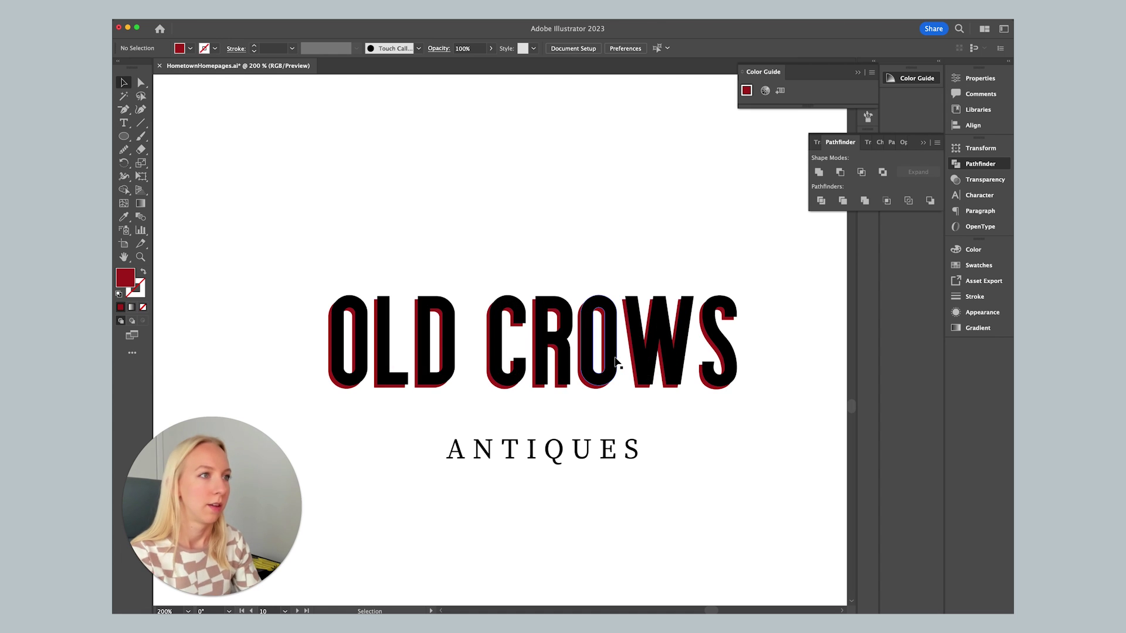
pyautogui.moveTo(343, 231); pyautogui.dragTo(770, 401)
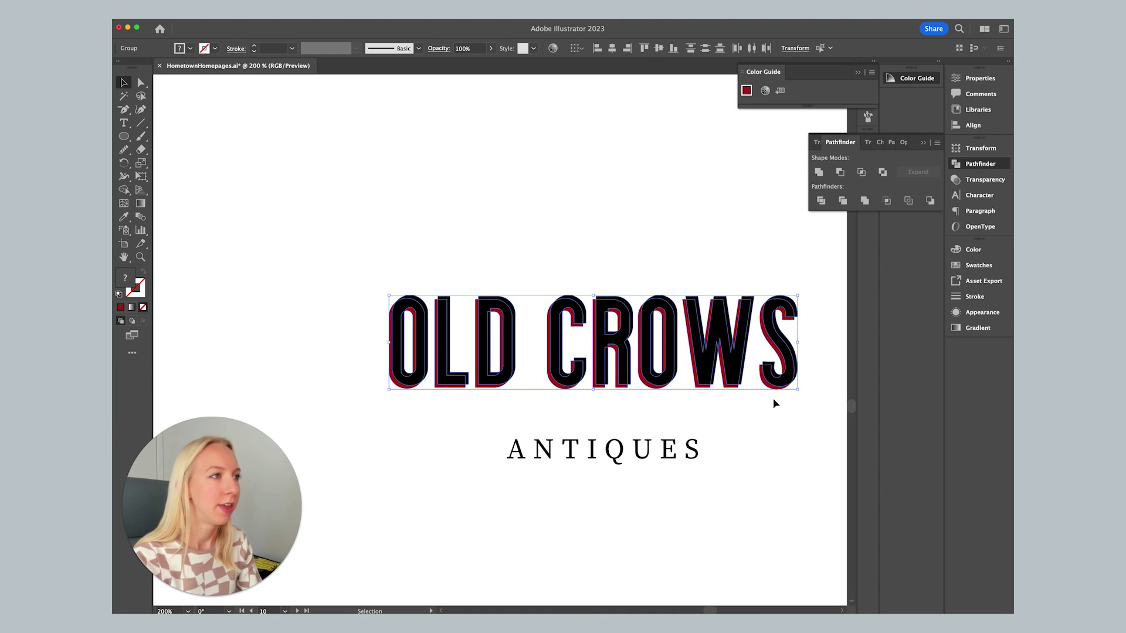
# - Apply an Arc warp with a 16% bend to the OLD CROWS group, shadow included
pyautogui.click(732, 433)
pyautogui.click(649, 373)
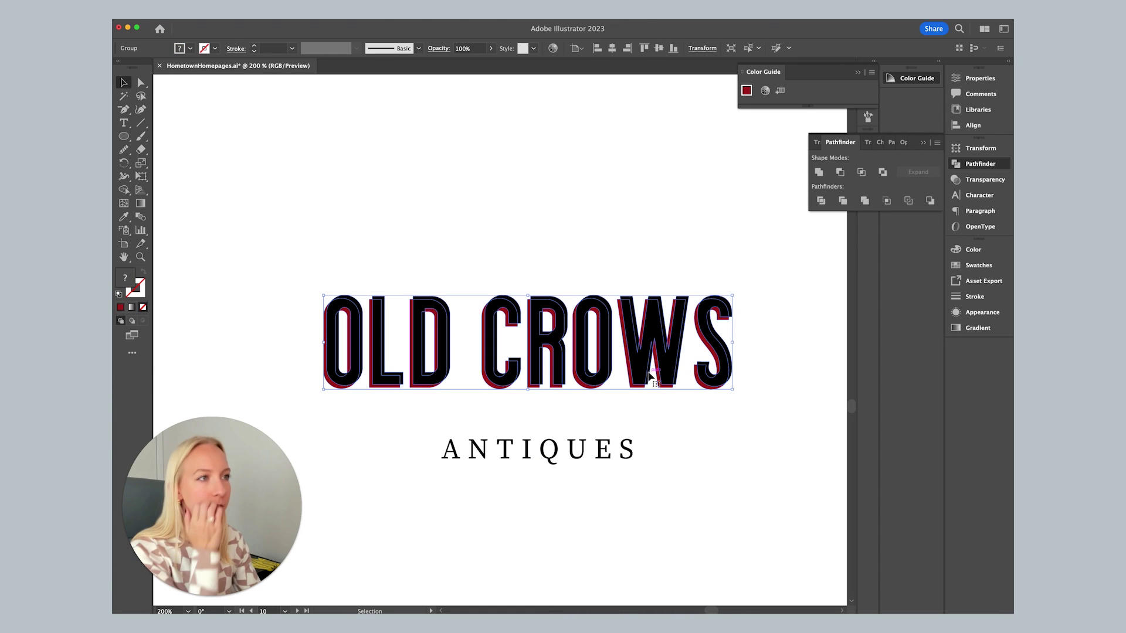
pyautogui.click(43, 13)
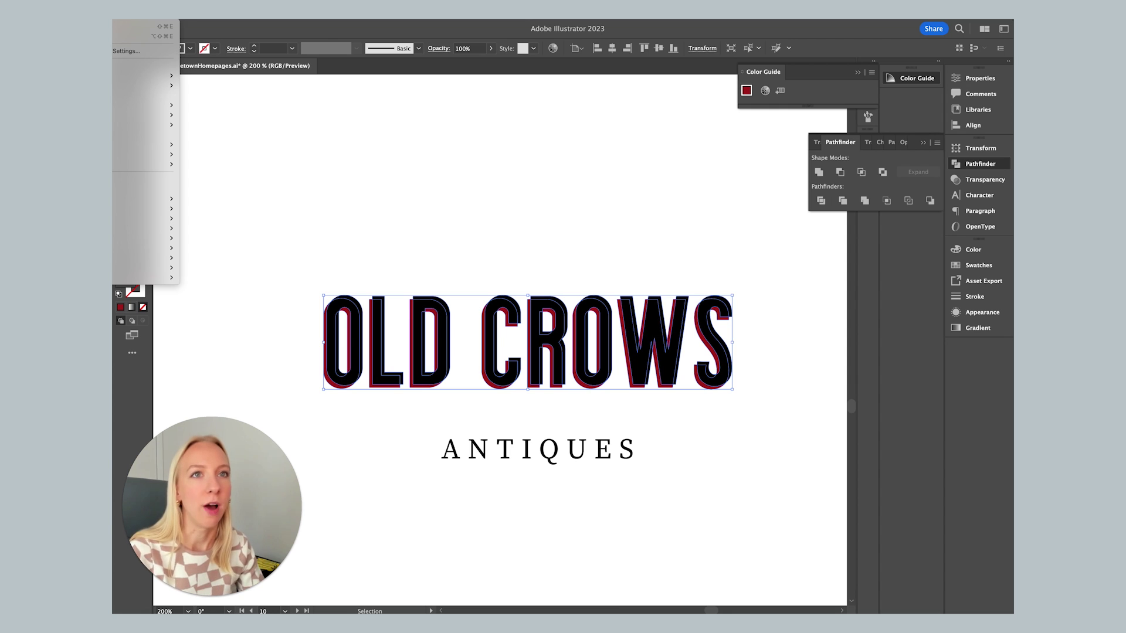
pyautogui.moveTo(147, 165)
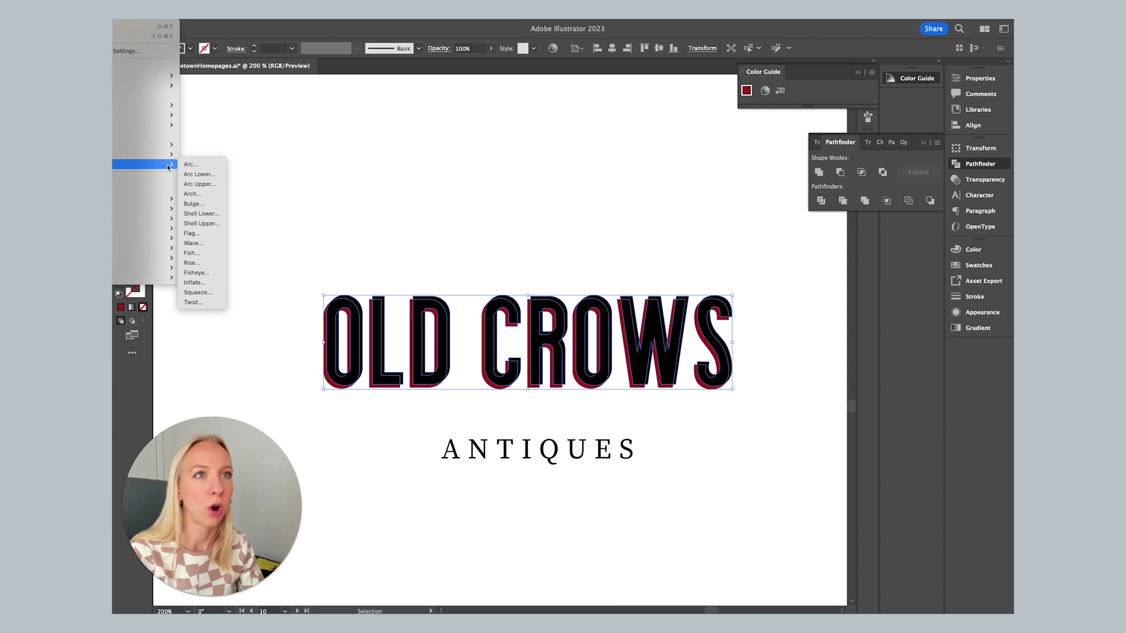
pyautogui.click(211, 165)
pyautogui.moveTo(699, 294); pyautogui.dragTo(680, 465)
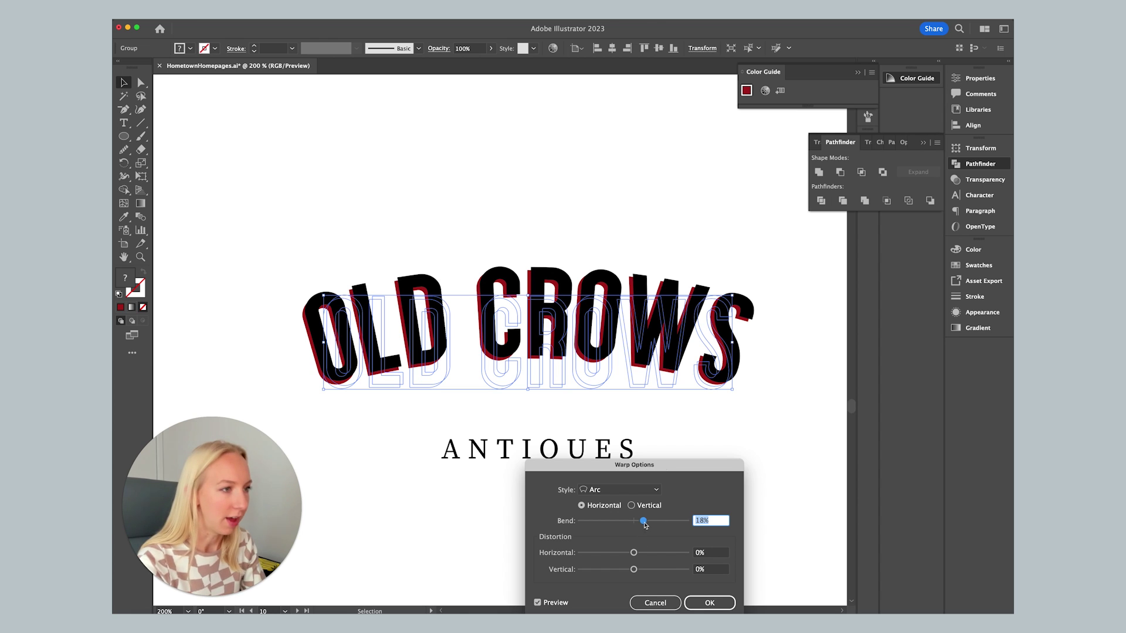
pyautogui.moveTo(645, 525)
pyautogui.mouseDown()
pyautogui.moveTo(629, 526)
pyautogui.moveTo(644, 526)
pyautogui.mouseUp()
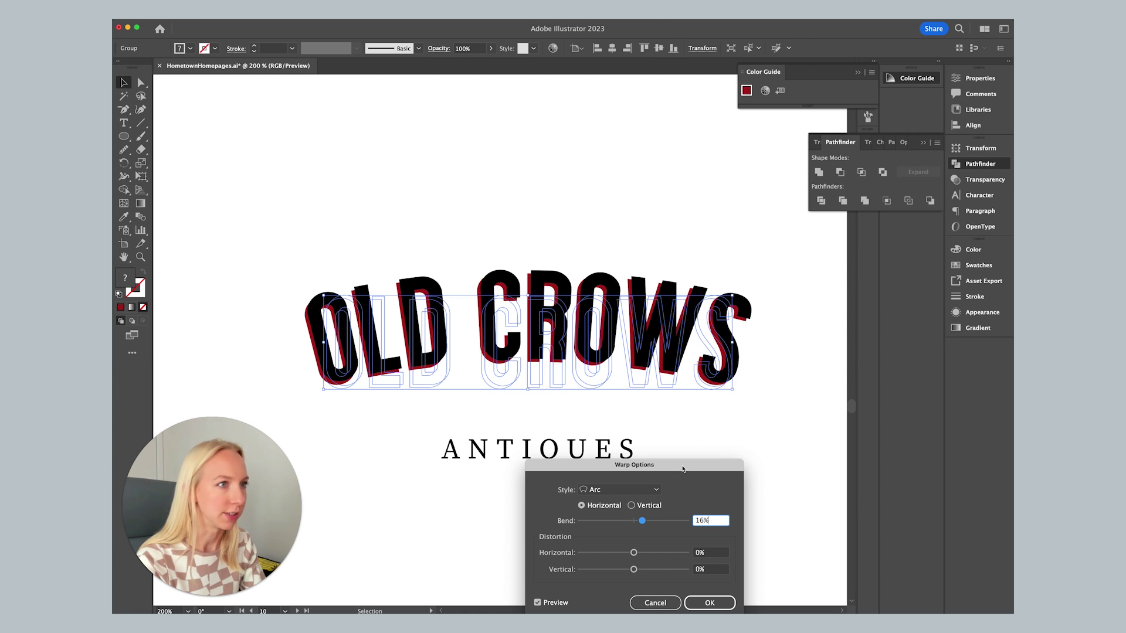
pyautogui.click(713, 603)
pyautogui.click(752, 502)
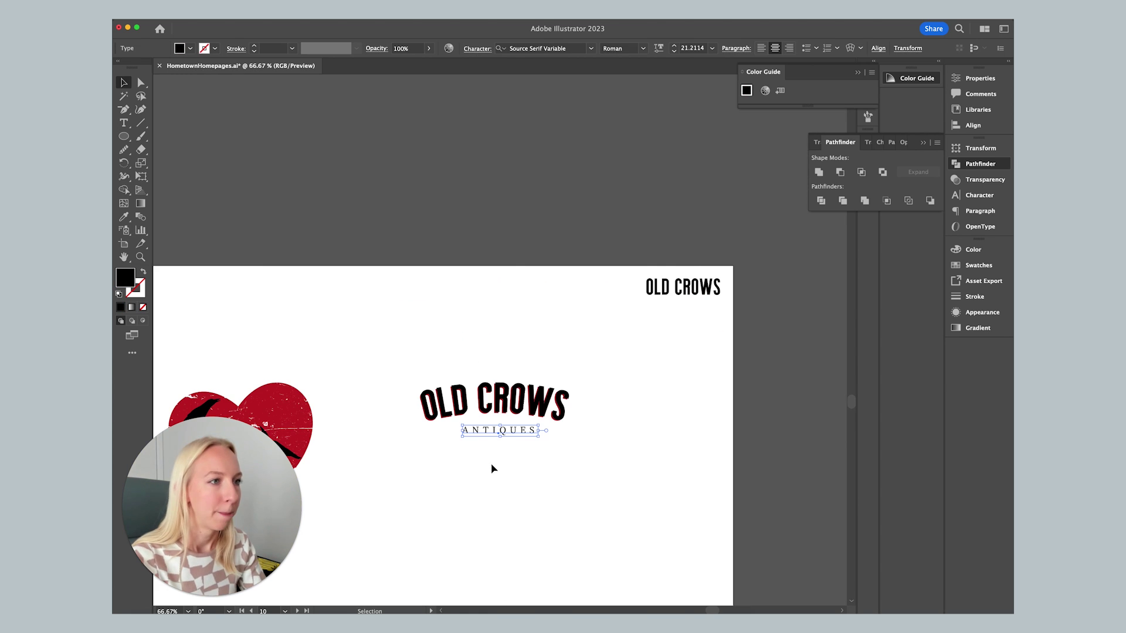
# - Position ANTIQUES under OLD CROWS and convert it to outlines
pyautogui.press('super+equal')
pyautogui.press('super+equal')
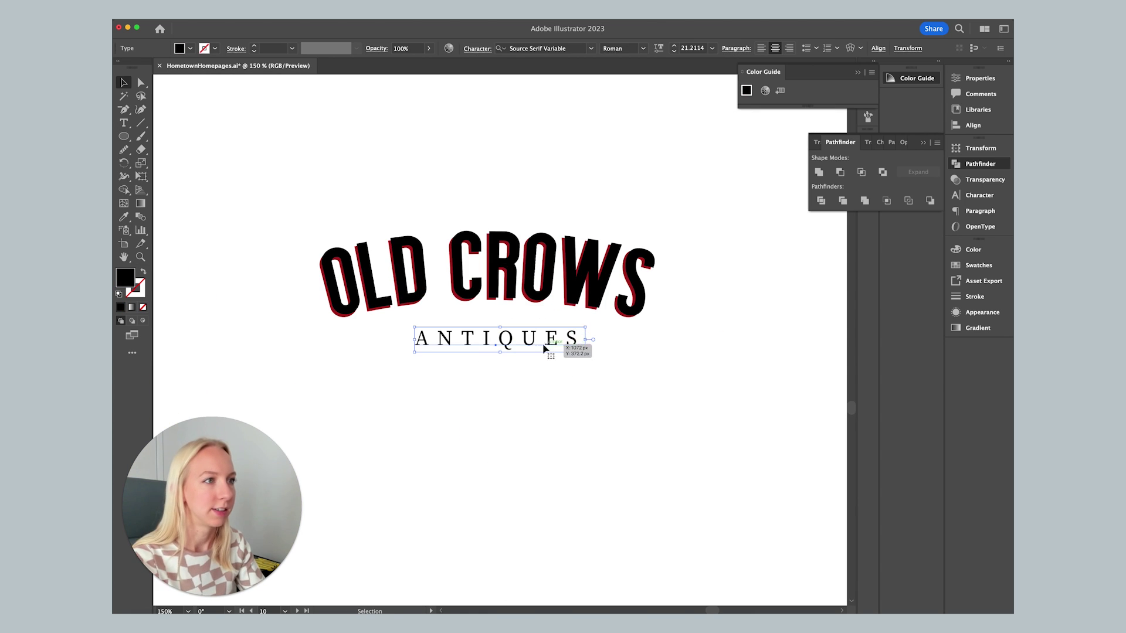
pyautogui.press('super+equal')
pyautogui.press('super+equal')
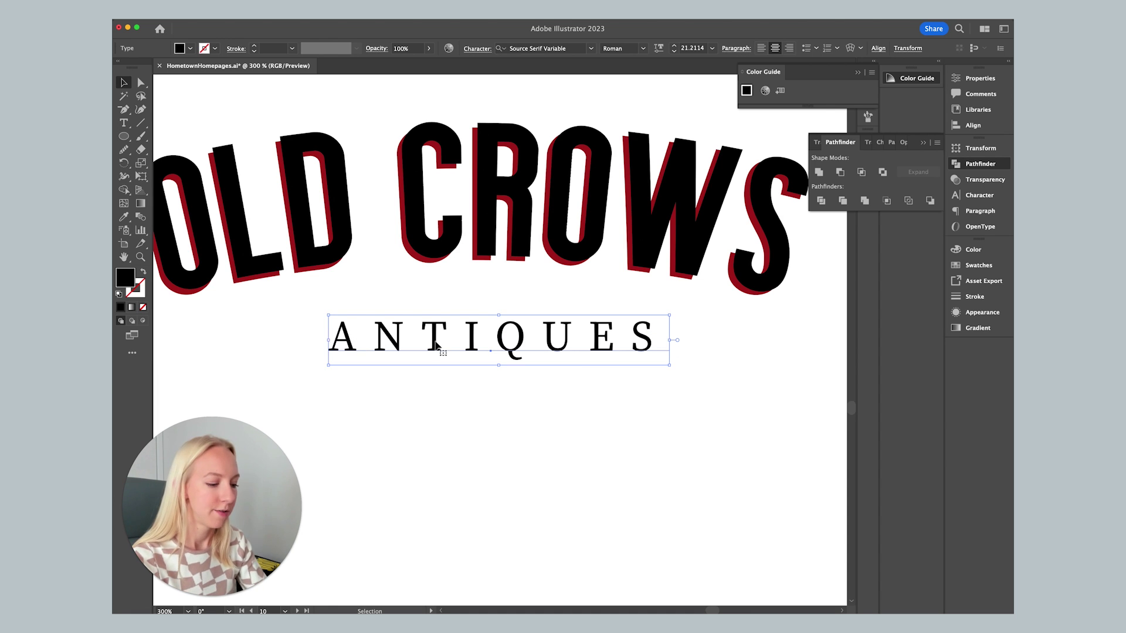
pyautogui.press('super+minus')
pyautogui.press('super+minus')
pyautogui.press('super+minus')
pyautogui.scroll(3, 436, 342)
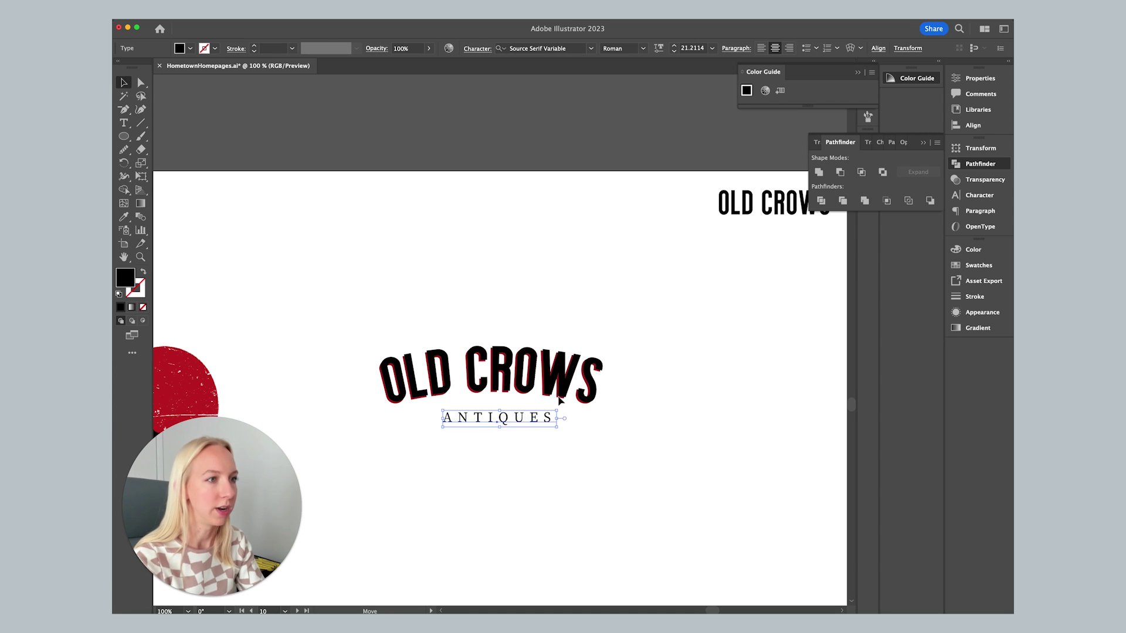
pyautogui.moveTo(522, 426)
pyautogui.mouseDown()
pyautogui.moveTo(797, 240)
pyautogui.moveTo(580, 411)
pyautogui.moveTo(524, 423)
pyautogui.mouseUp()
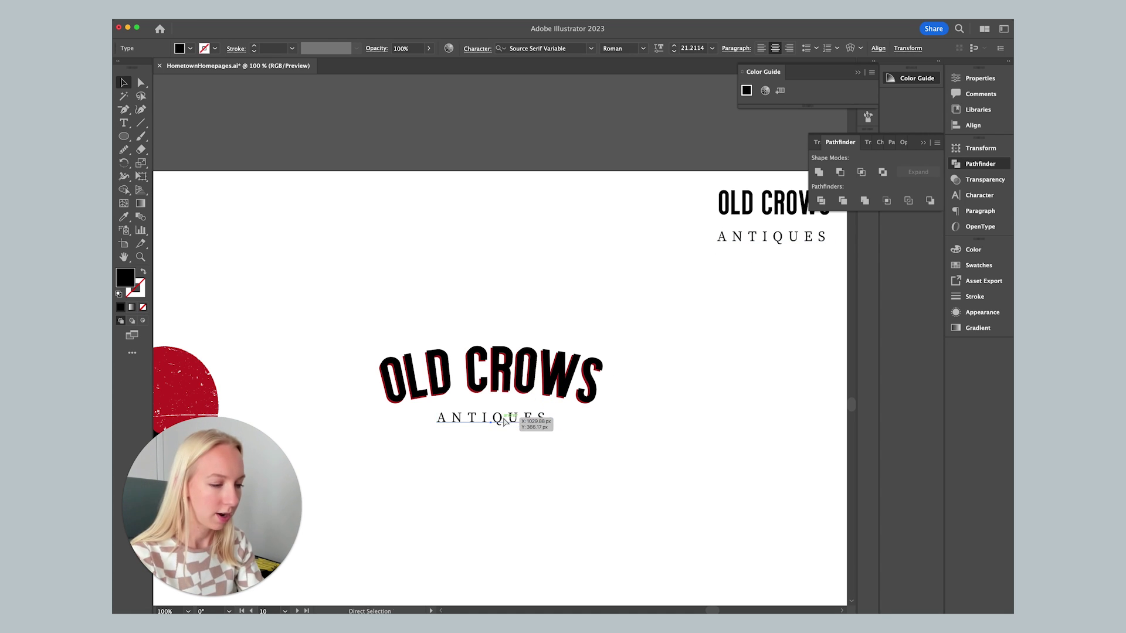
pyautogui.press('shift+super+o')
# - Center ANTIQUES beneath OLD CROWS and nudge it slightly upward
pyautogui.click(504, 433)
pyautogui.click(498, 419)
pyautogui.moveTo(522, 433); pyautogui.dragTo(459, 310)
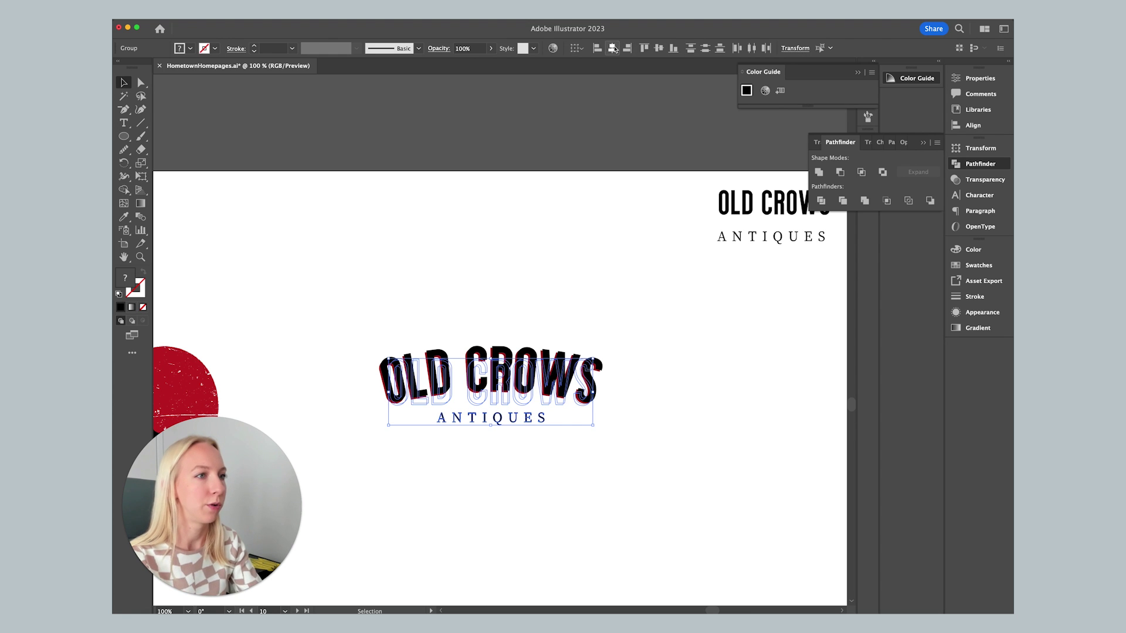
pyautogui.click(589, 512)
pyautogui.press('super+plus')
pyautogui.press('super+plus')
pyautogui.moveTo(557, 393); pyautogui.dragTo(557, 388)
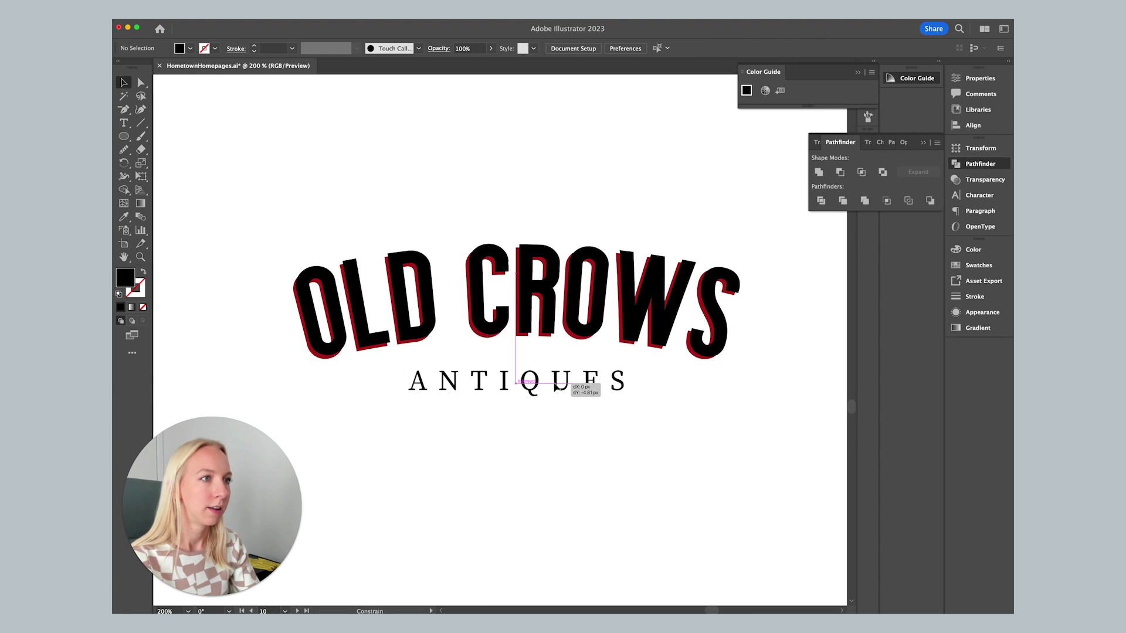
pyautogui.click(645, 448)
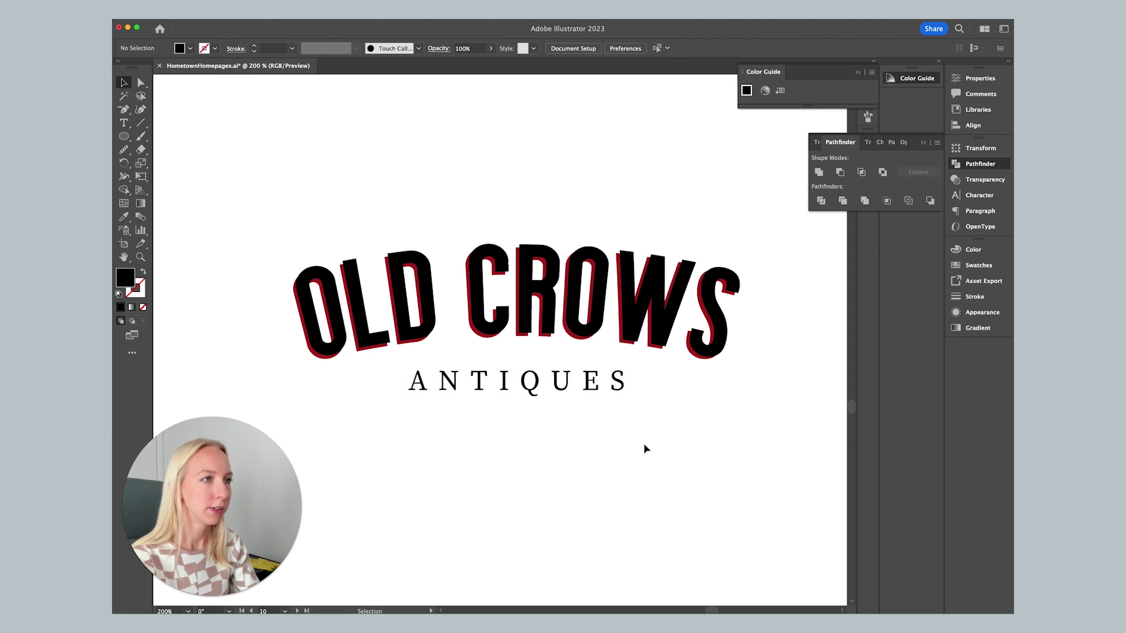
pyautogui.press('super+minus')
pyautogui.press('super+minus')
pyautogui.press('super+equal')
pyautogui.press('super+equal')
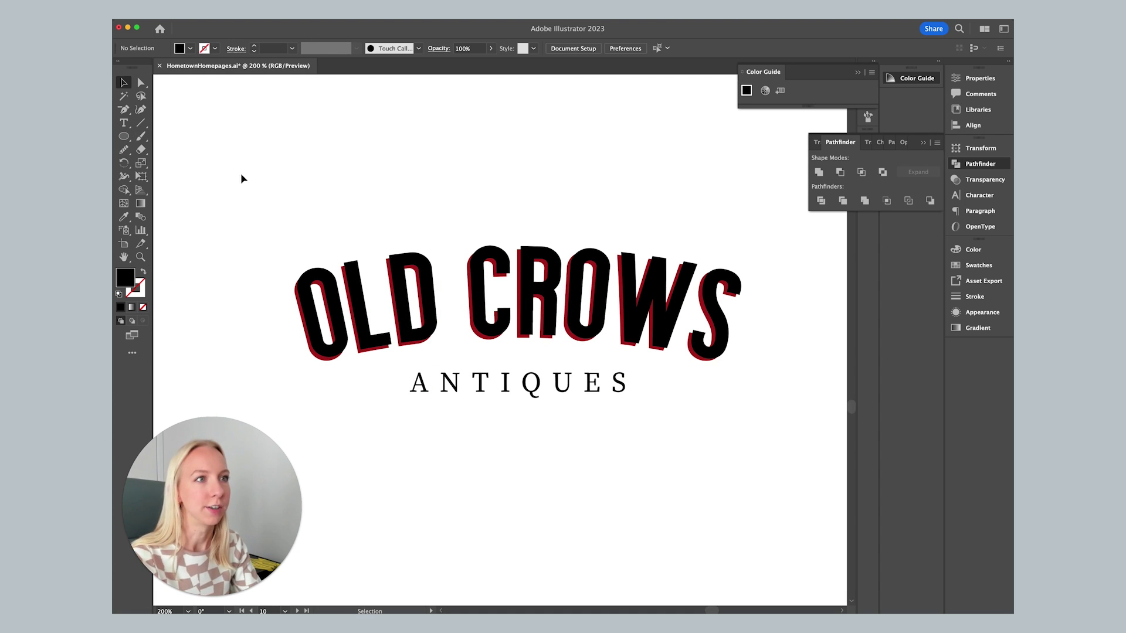
pyautogui.click(124, 136)
# - Draw a small round dot and place it just left of ANTIQUES
pyautogui.moveTo(388, 377); pyautogui.dragTo(396, 384)
pyautogui.click(124, 83)
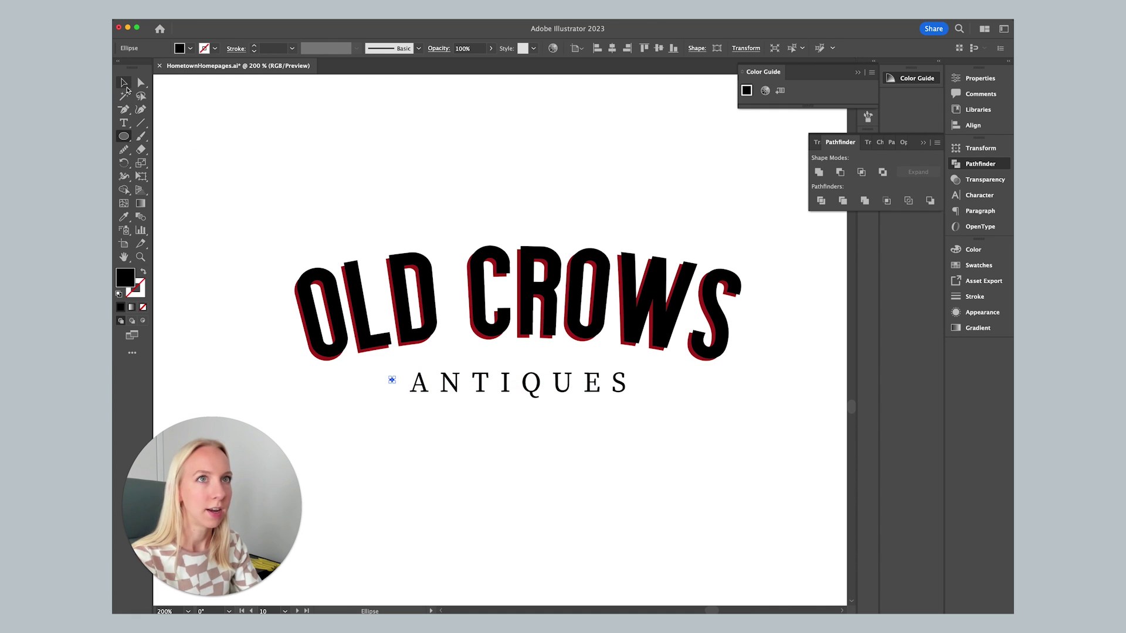
pyautogui.click(280, 158)
pyautogui.moveTo(391, 384); pyautogui.dragTo(638, 390)
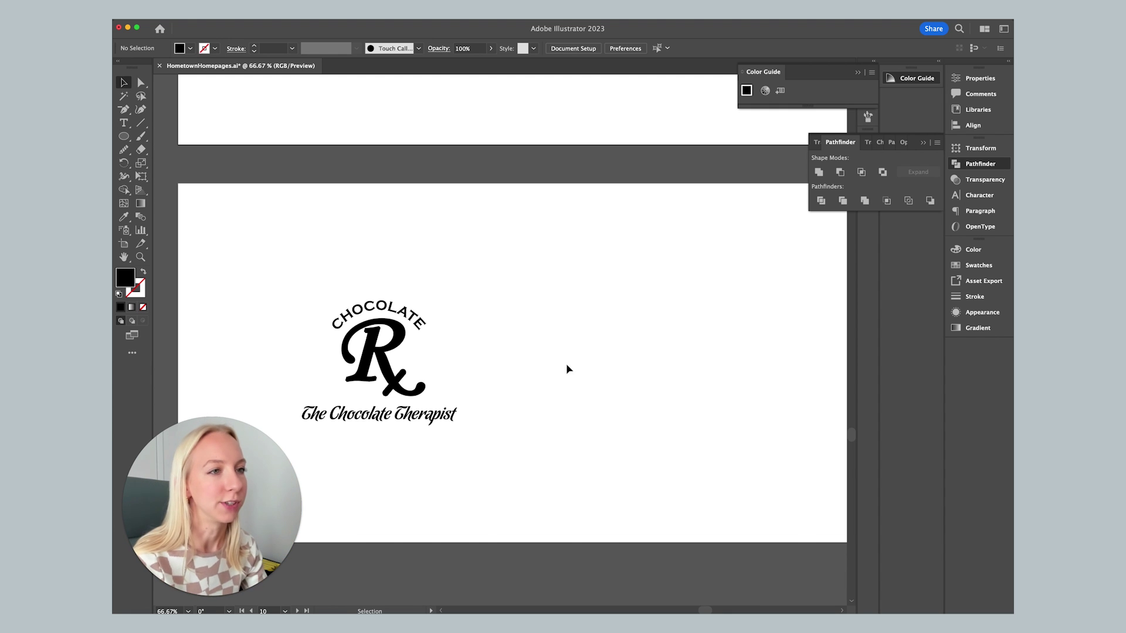
pyautogui.press('t')
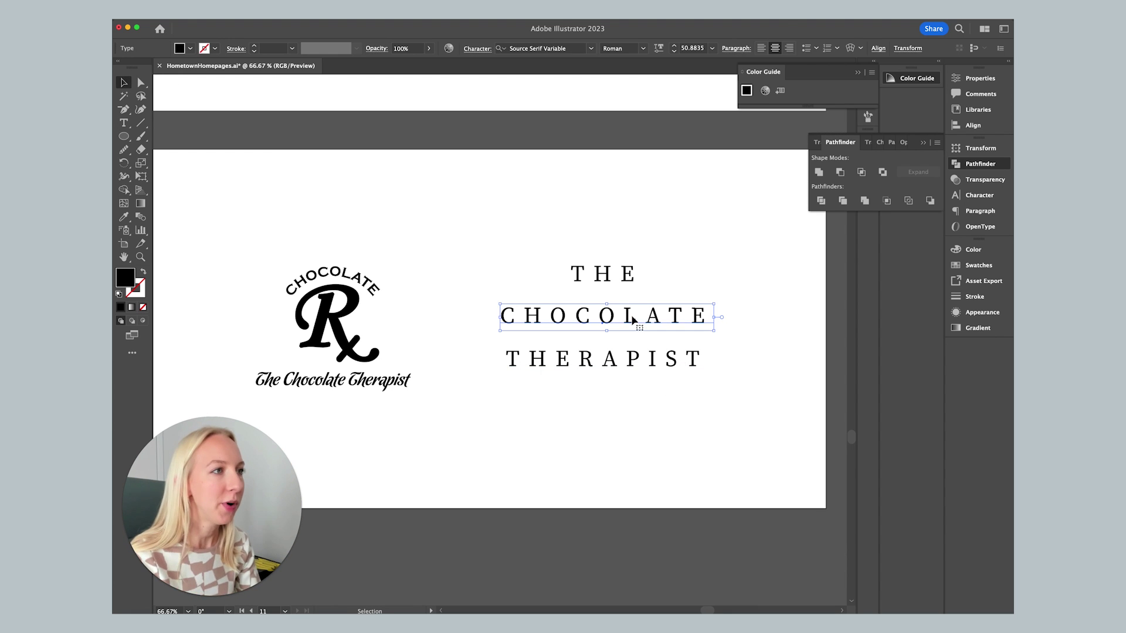
# - Set CHOCOLATE in Palm Canyon Drive, with the small script The placed above it
pyautogui.click(553, 49)
pyautogui.write('Palm')
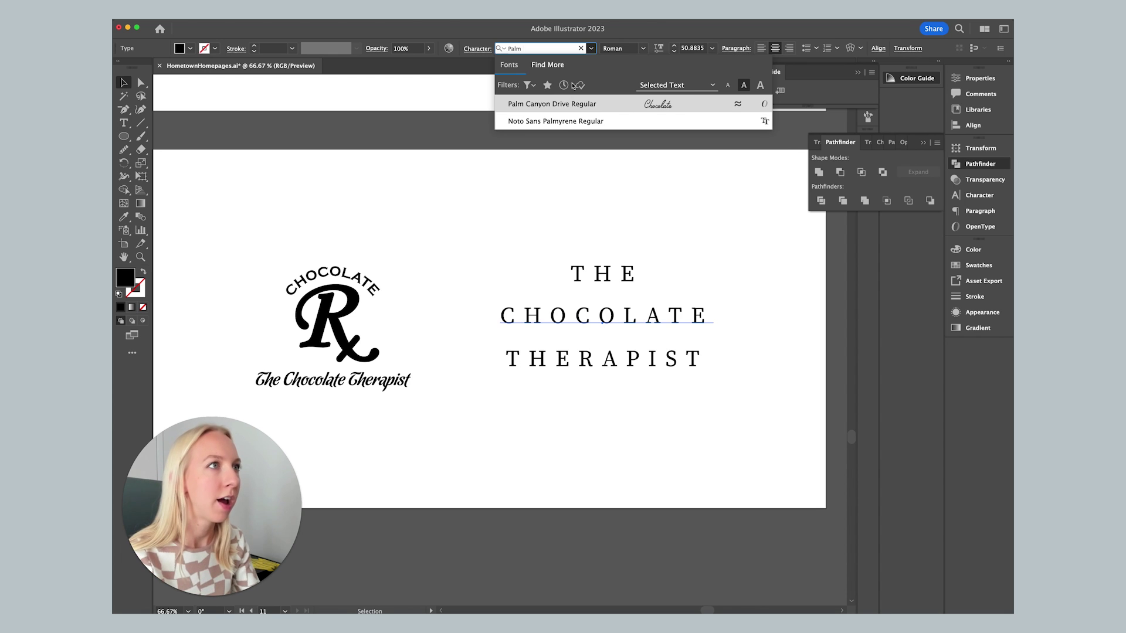
pyautogui.click(572, 104)
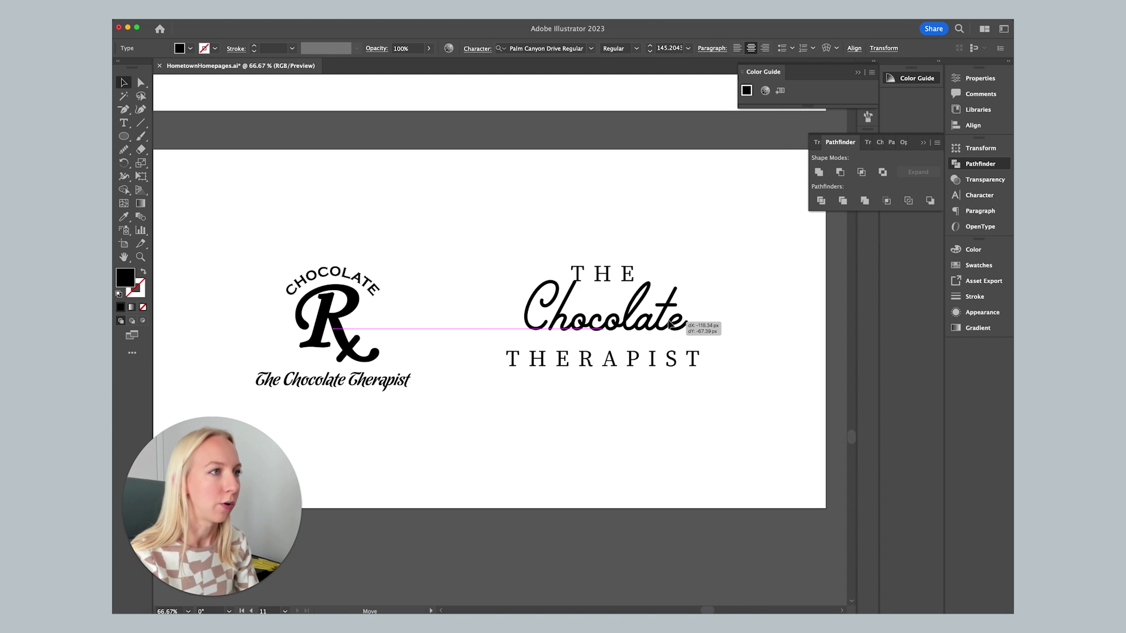
pyautogui.moveTo(671, 324); pyautogui.dragTo(669, 324)
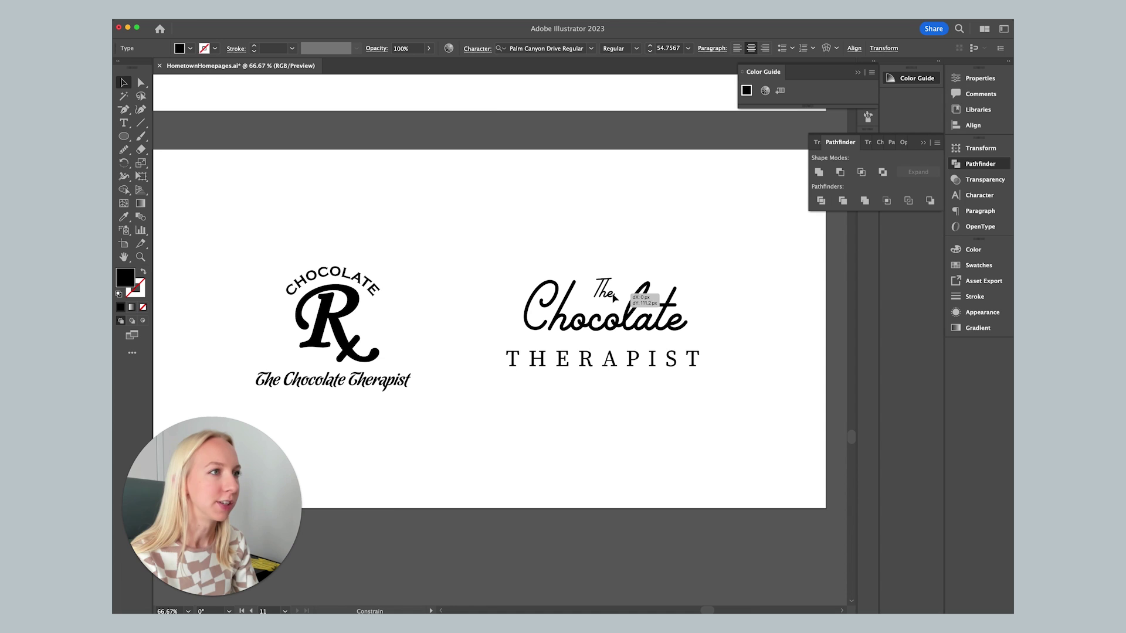
pyautogui.moveTo(542, 302); pyautogui.dragTo(589, 302)
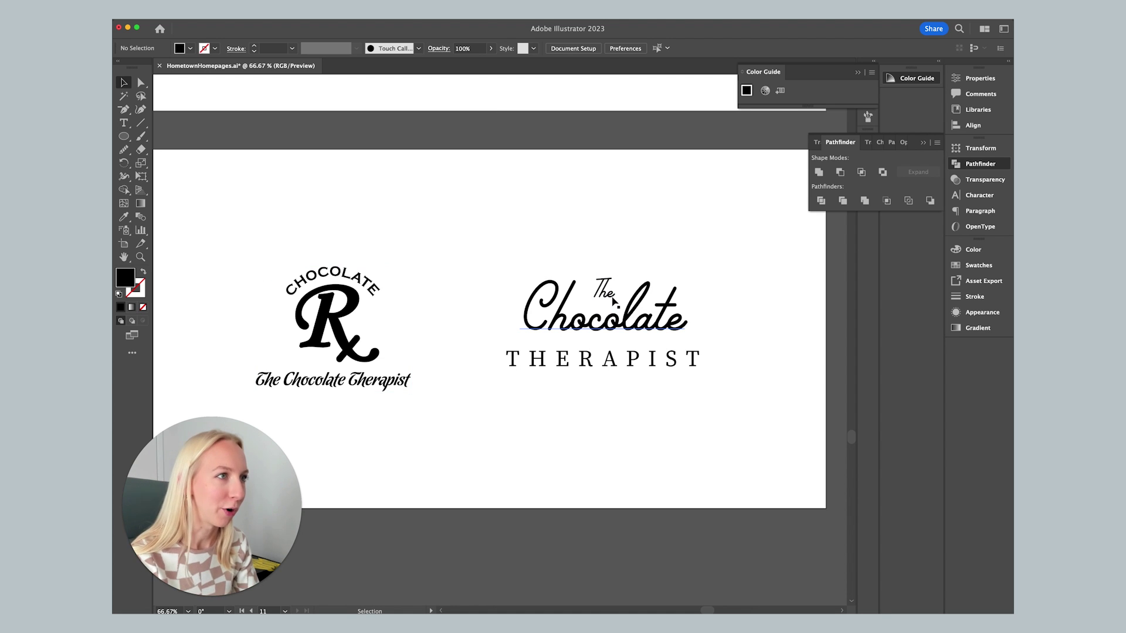
pyautogui.moveTo(612, 298); pyautogui.dragTo(612, 295)
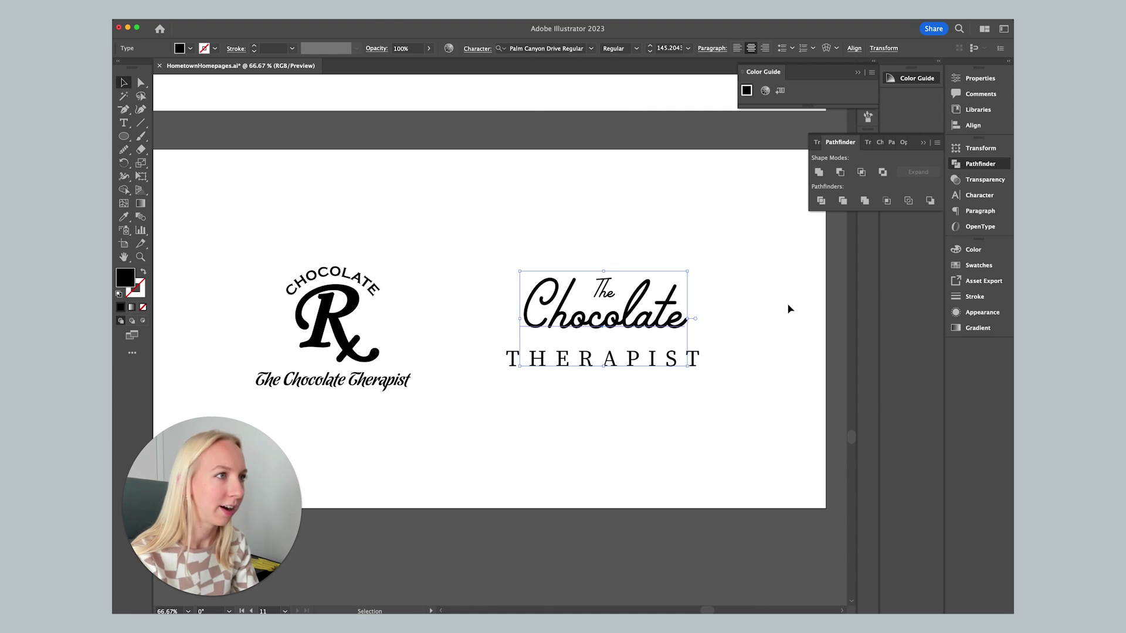
# - Set THERAPIST in Soleil, shrink it and nudge it slightly down below Chocolate
pyautogui.click(646, 359)
pyautogui.click(543, 49)
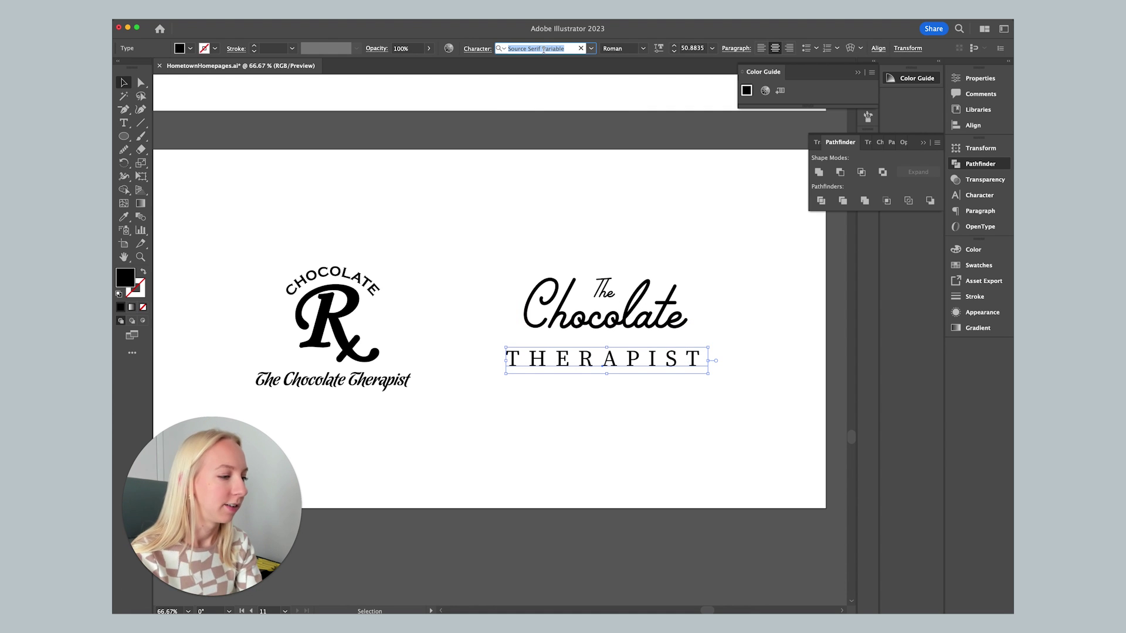
pyautogui.write('Soleil')
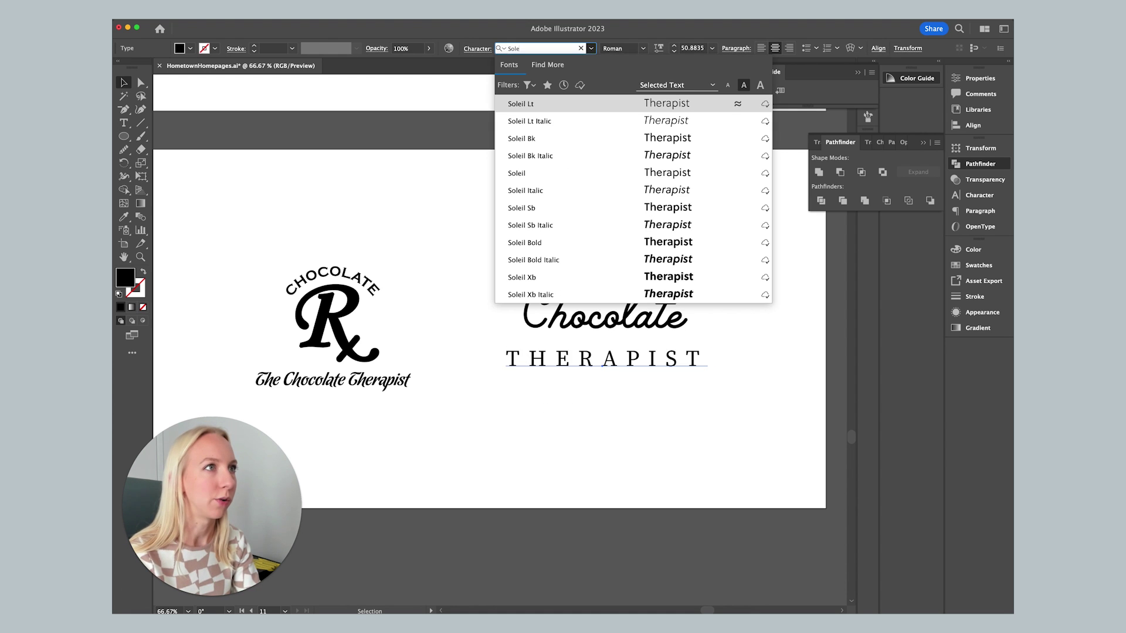
pyautogui.click(609, 372)
pyautogui.moveTo(609, 372); pyautogui.dragTo(629, 351)
pyautogui.click(636, 367)
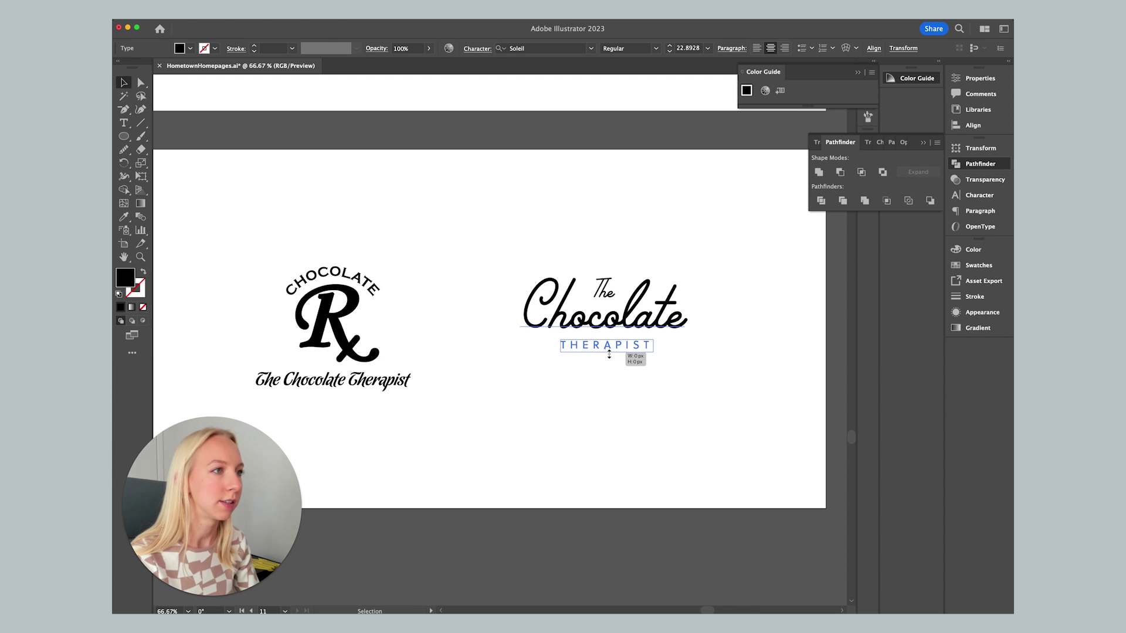
pyautogui.click(656, 380)
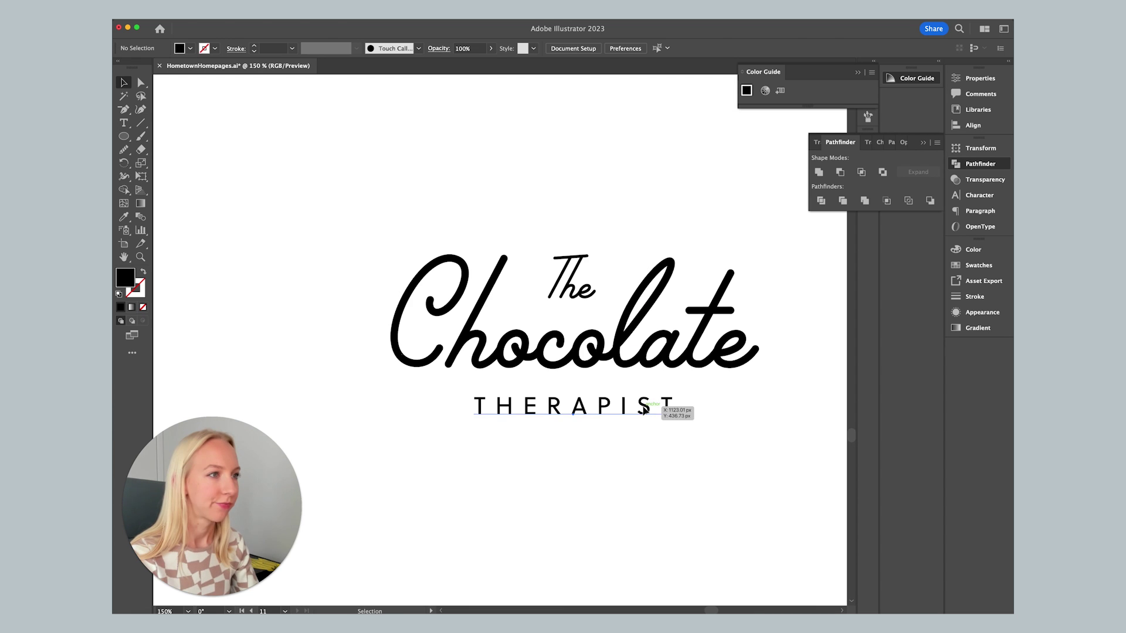
pyautogui.moveTo(645, 406); pyautogui.dragTo(645, 410)
pyautogui.click(720, 448)
pyautogui.click(585, 485)
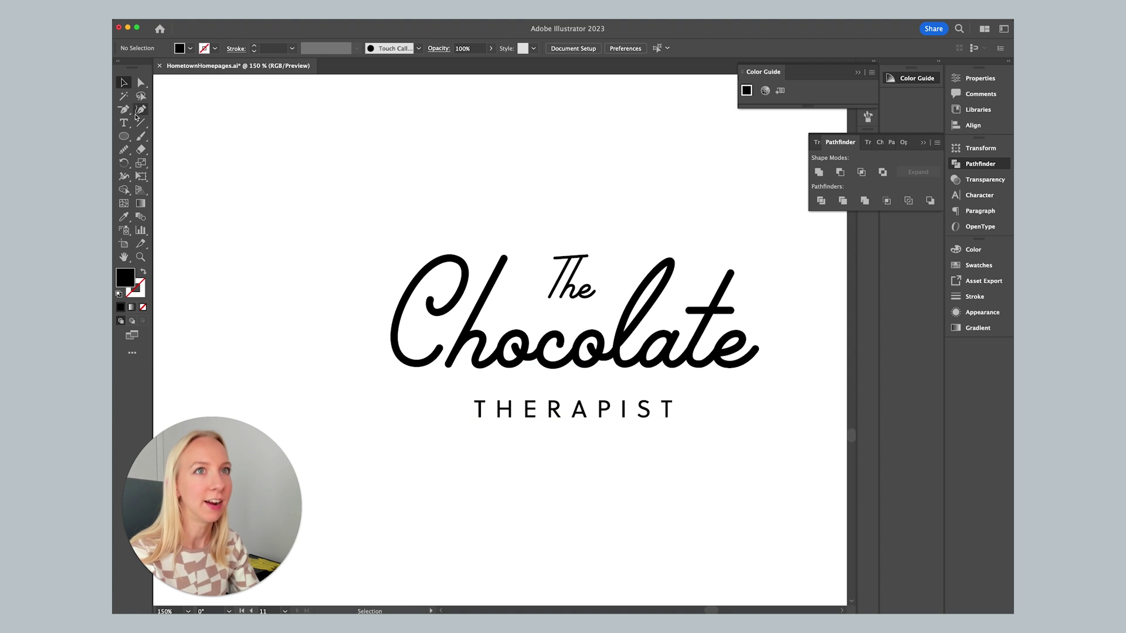
pyautogui.click(125, 138)
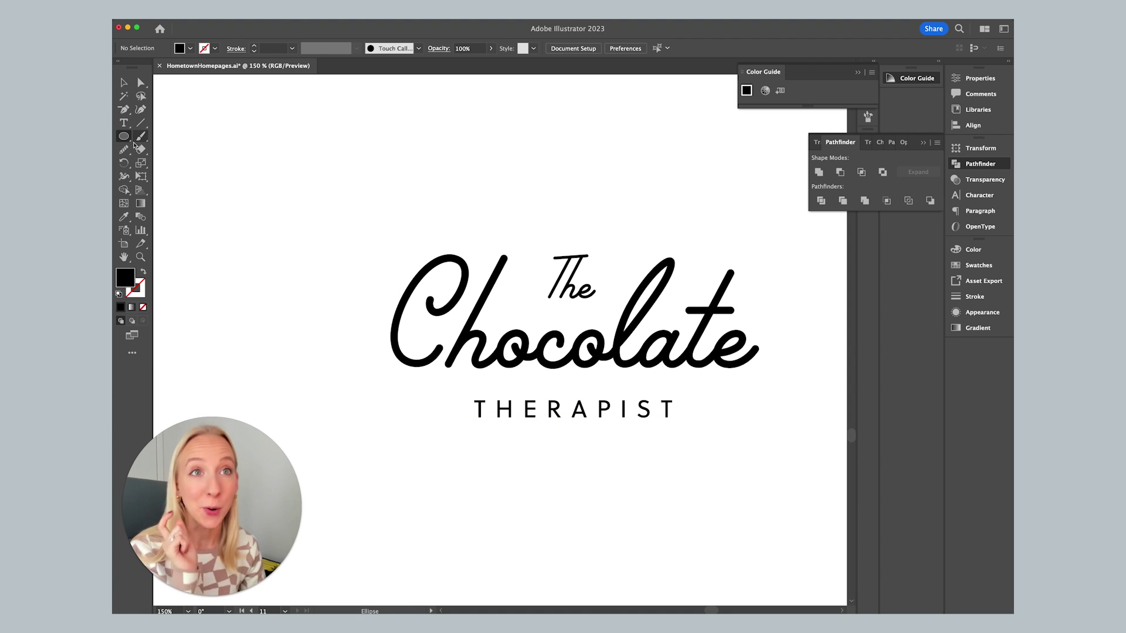
# - Create a four-point star with the Star tool
pyautogui.click(124, 137)
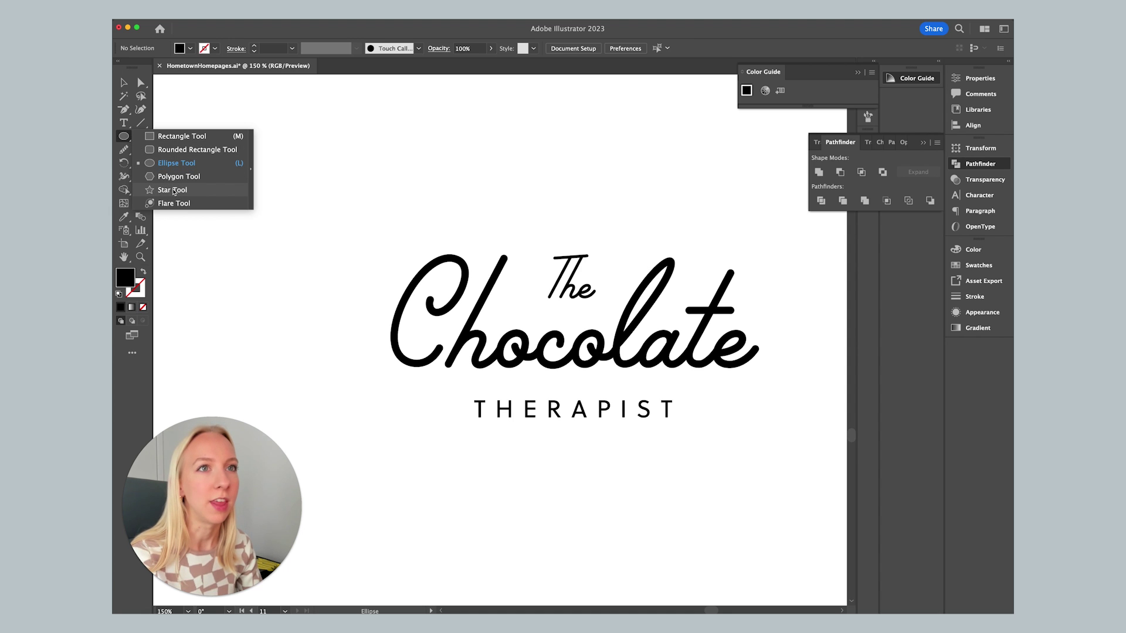
pyautogui.click(174, 191)
pyautogui.click(327, 192)
pyautogui.doubleClick(377, 332)
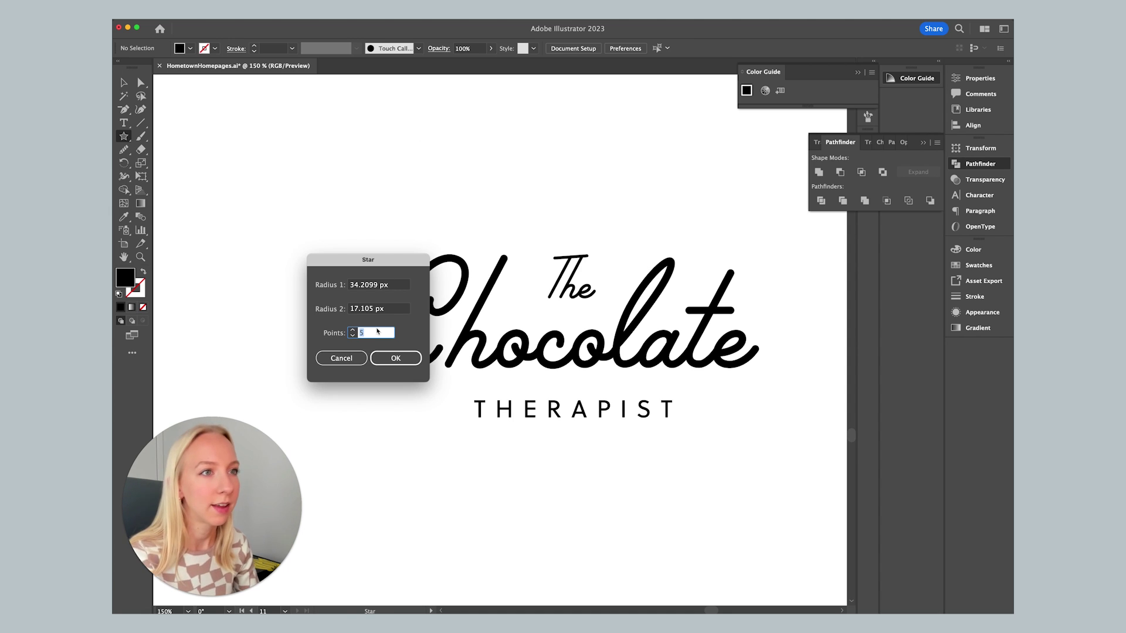
pyautogui.write('4')
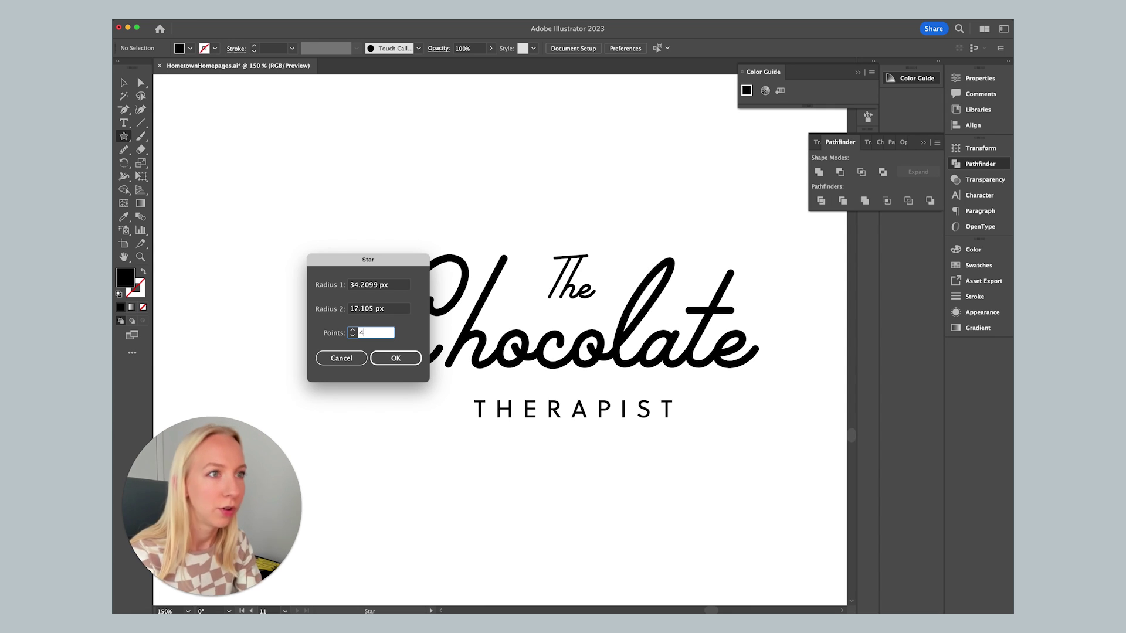
pyautogui.press('Return')
# - Move the star beside THERAPIST and shrink it into a small sparkle
pyautogui.press('v')
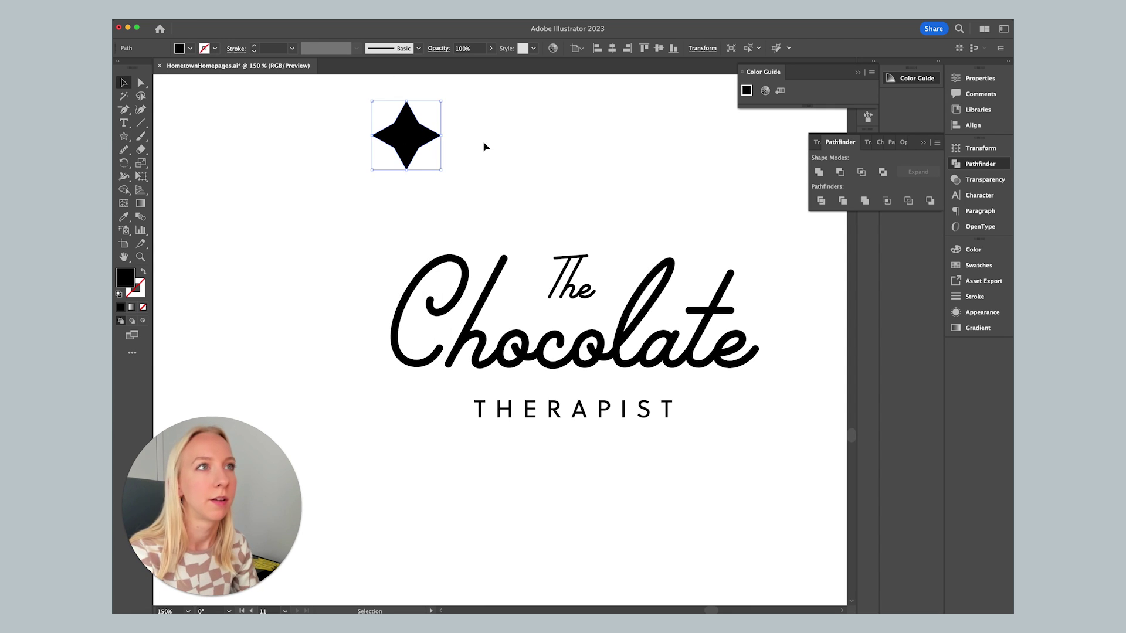
pyautogui.moveTo(416, 137); pyautogui.dragTo(455, 409)
pyautogui.click(420, 421)
pyautogui.press('super+equal')
pyautogui.press('super+equal')
pyautogui.press('super+equal')
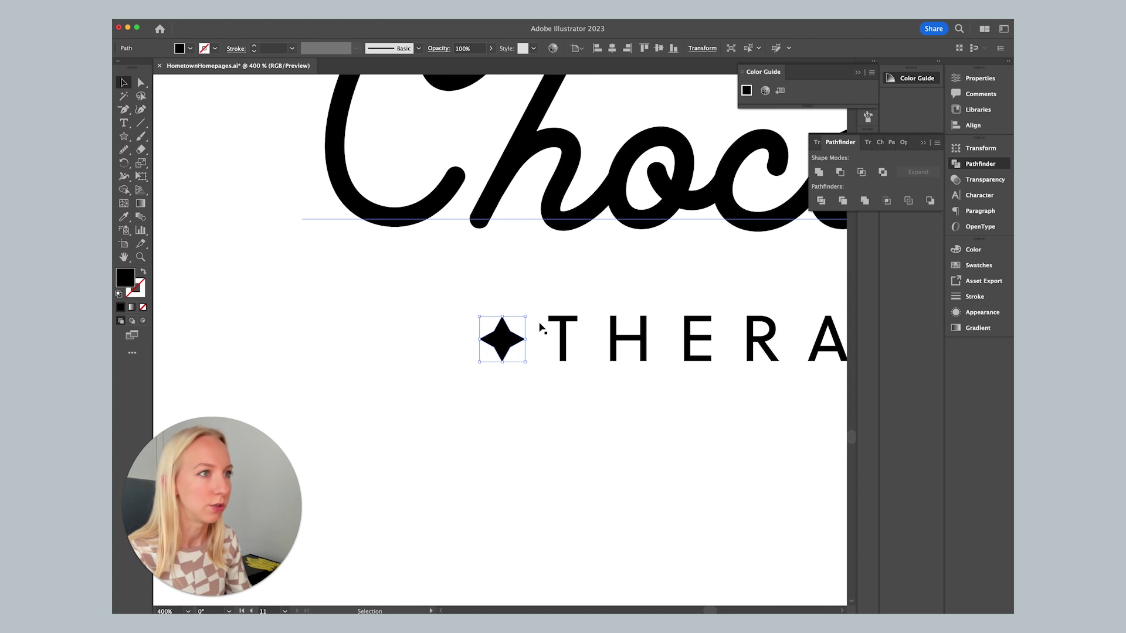
pyautogui.moveTo(526, 339); pyautogui.dragTo(500, 337)
pyautogui.press('super+minus')
pyautogui.press('super+minus')
pyautogui.press('super+minus')
pyautogui.press('super+minus')
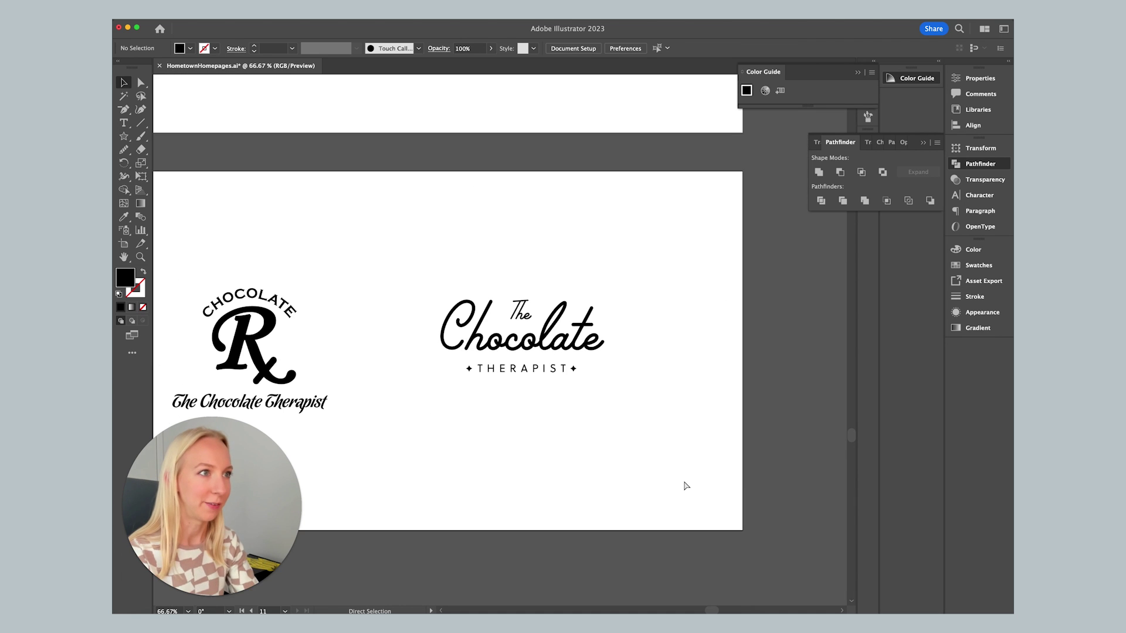
pyautogui.hscroll(-4, 685, 487)
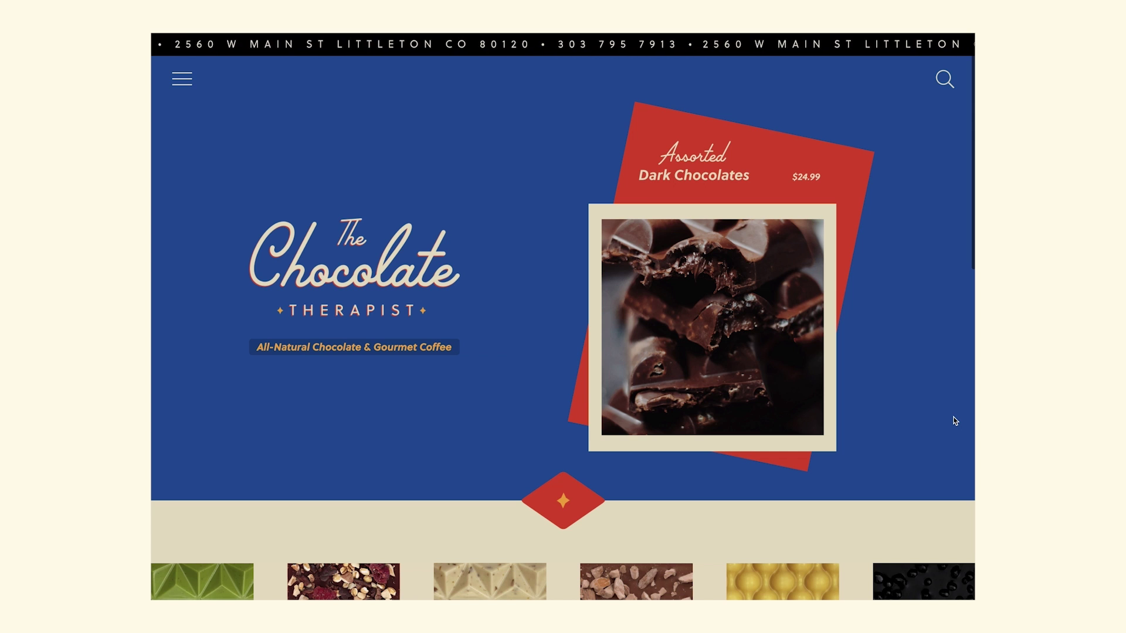